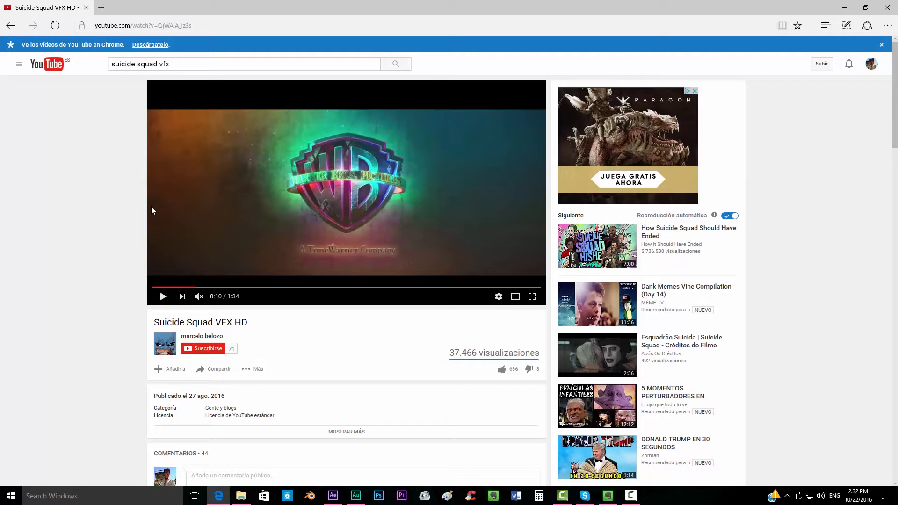
Open the clipconverter.cc site in a new browser tab.
left_click(101, 8)
type("clipconverter.cc/")
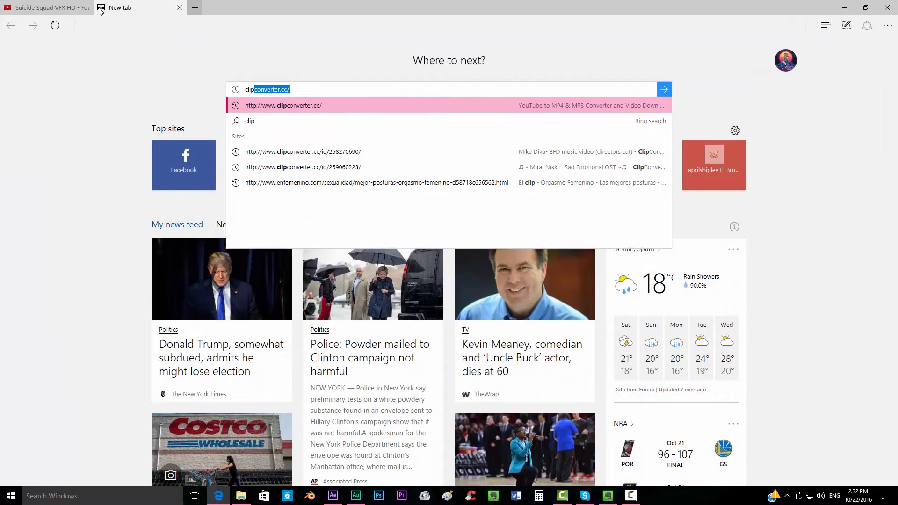
key("Return")
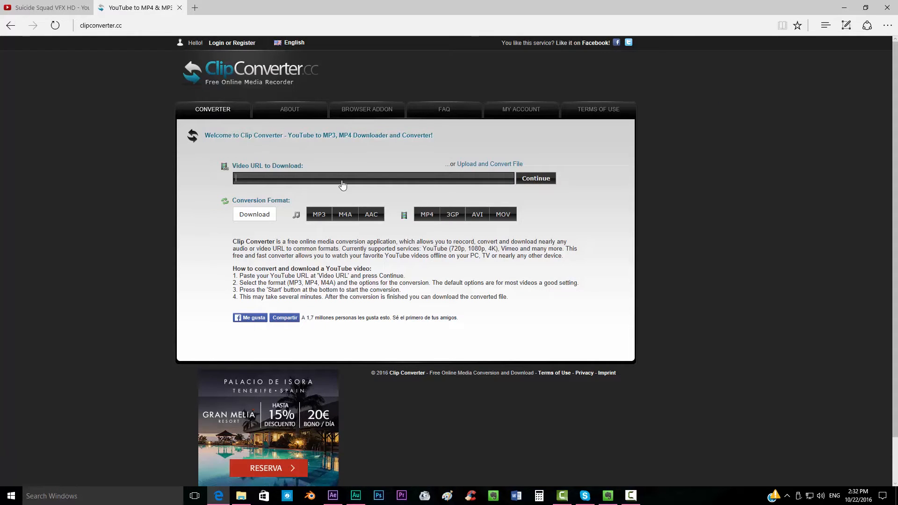
Copy the Suicide Squad VFX HD video's YouTube address and paste it as the video URL to download in Clip Converter.
left_click(49, 8)
left_click(116, 23)
key("ctrl+x")
left_click(140, 7)
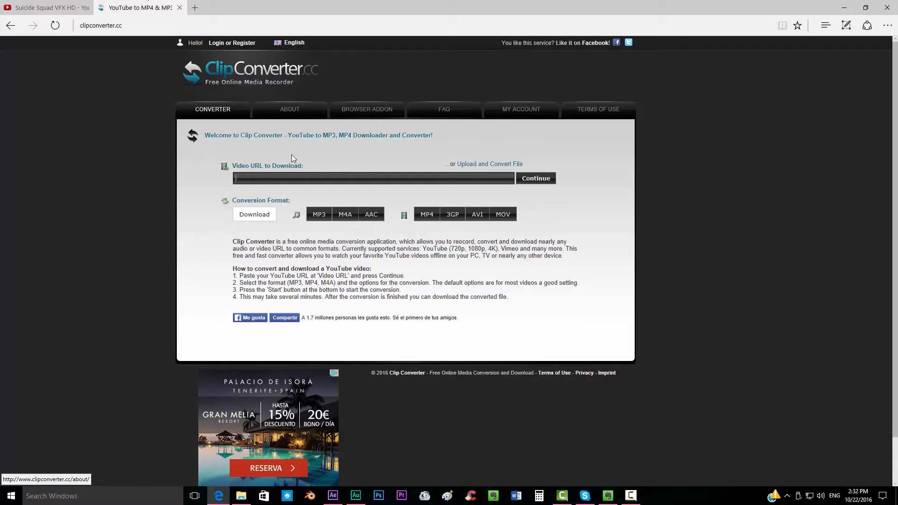
left_click(300, 179)
key("ctrl+v")
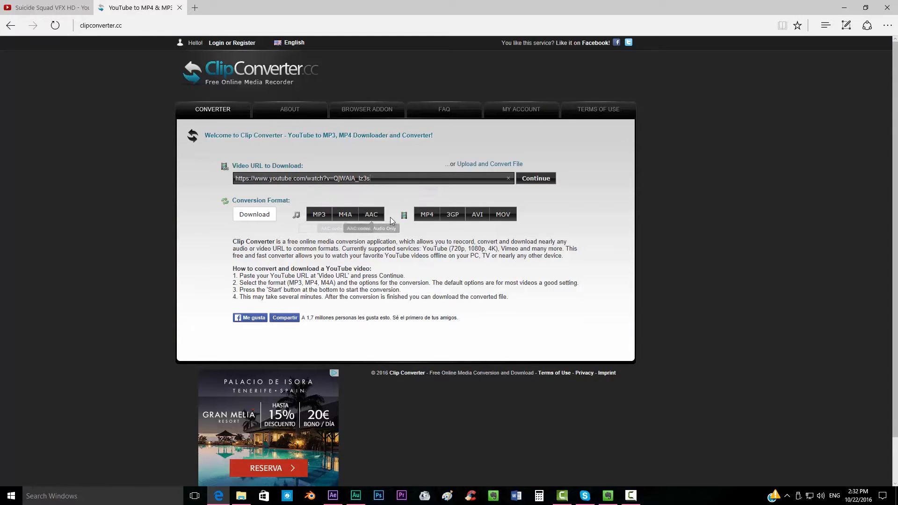
Choose MP4 as the conversion format and turn off Start of Video and End of Video to allow a custom time range.
left_click(427, 216)
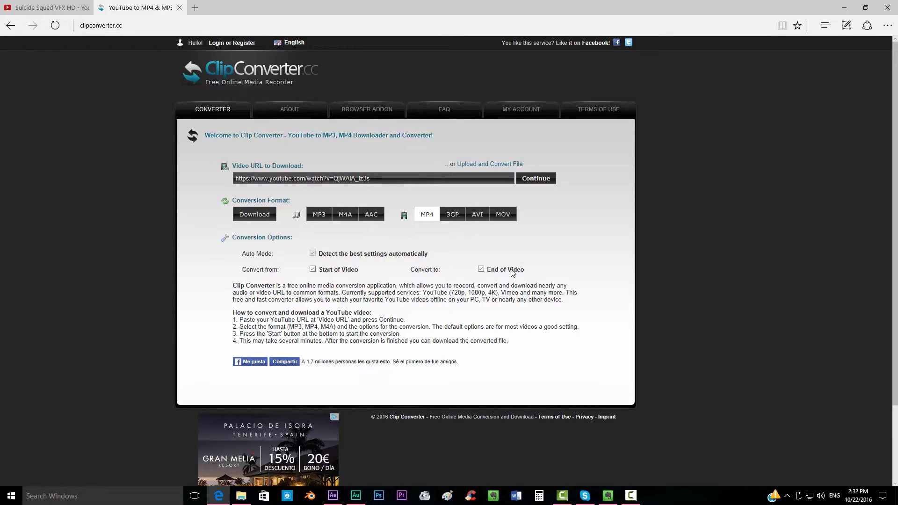
left_click(312, 270)
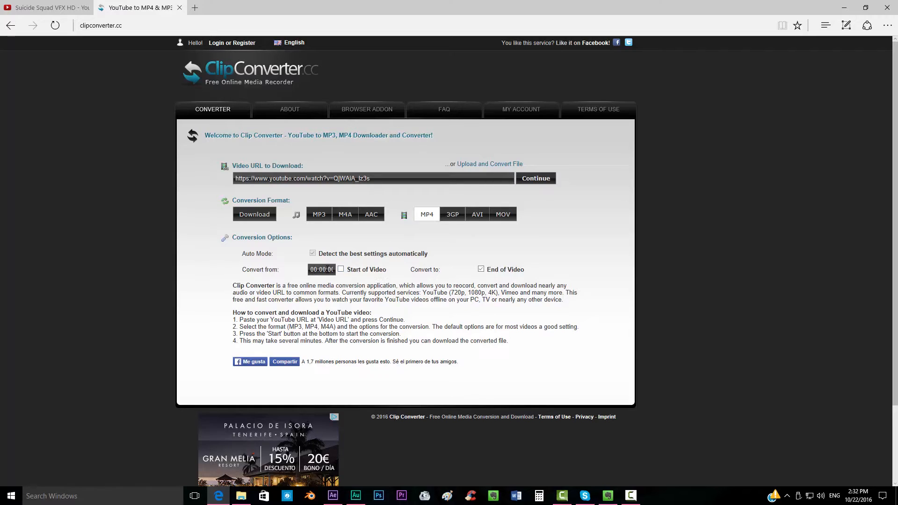
left_click(481, 270)
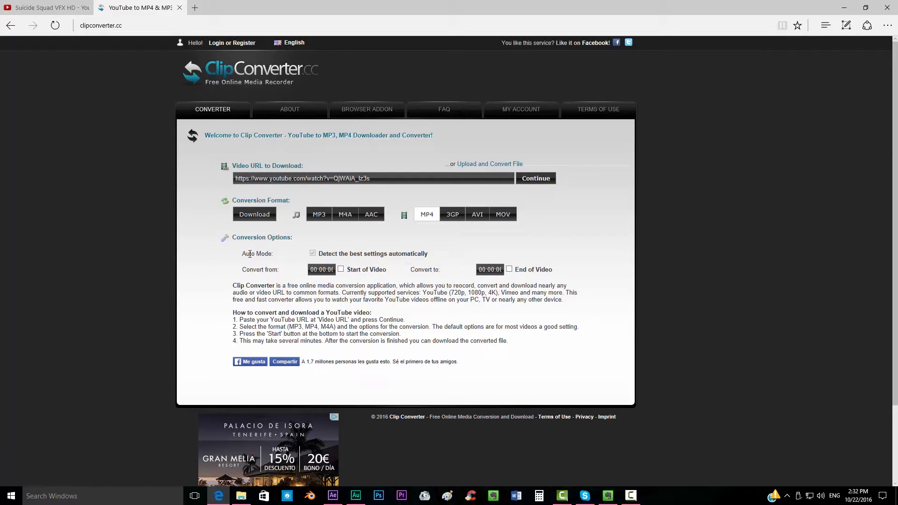
Close the converter page, switch to After Effects, and show the Suicide Squad VFX HD.mp4 layer beneath the Thunder Zebra logo layers.
left_click(180, 8)
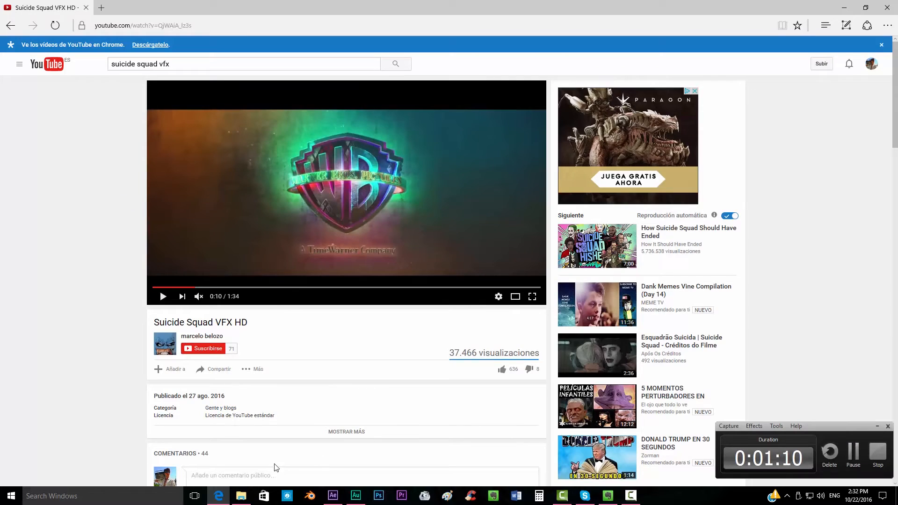
left_click(333, 496)
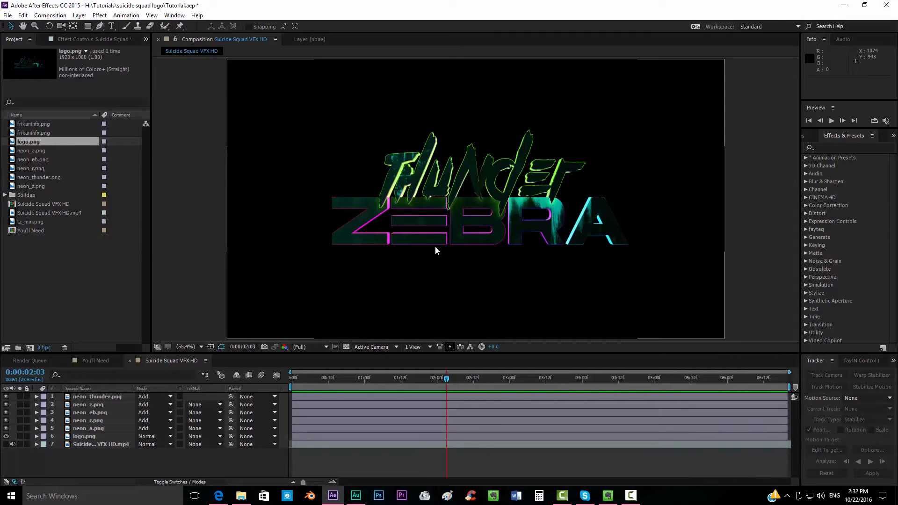
left_click(6, 444)
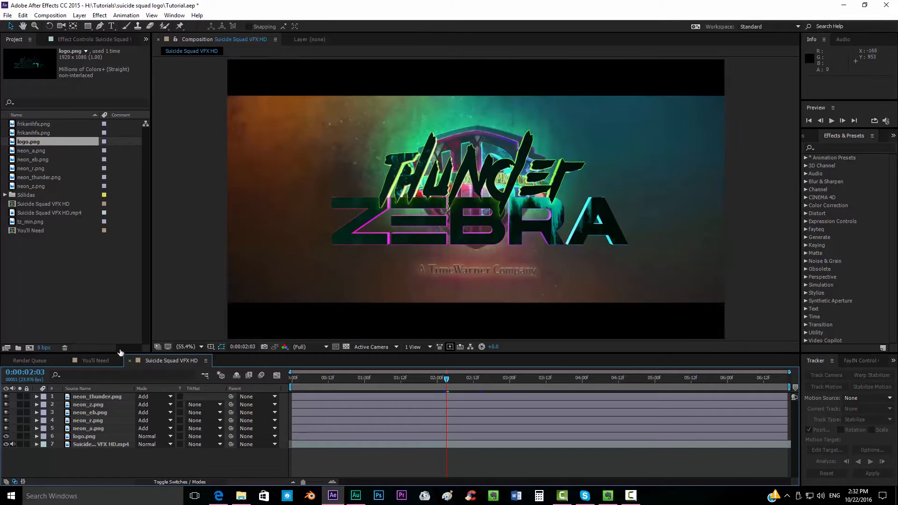
left_click(101, 397)
left_click(96, 437)
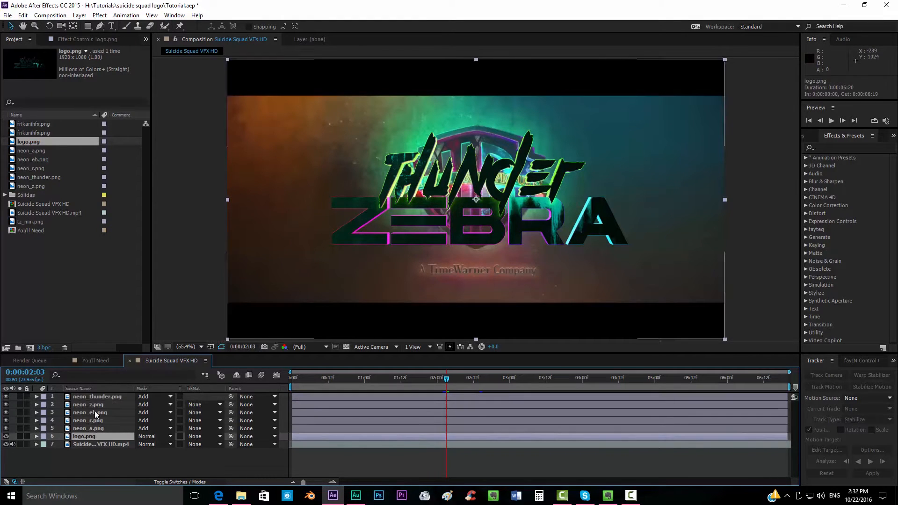
left_click(140, 473)
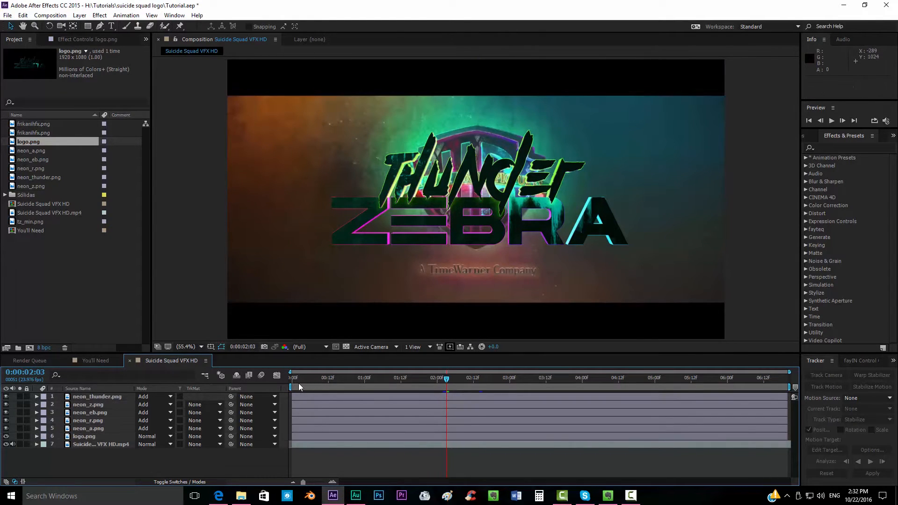
Solo the Suicide Squad VFX HD.mp4 layer, scrub its animation to 0:00:01:20, and toggle the solo to compare it with the logo.
left_click(19, 444)
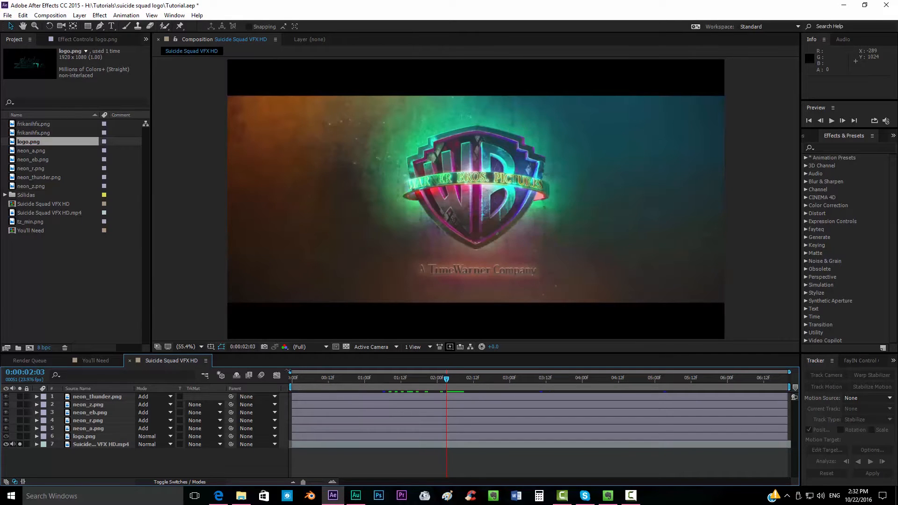
left_click_drag(294, 383, 425, 381)
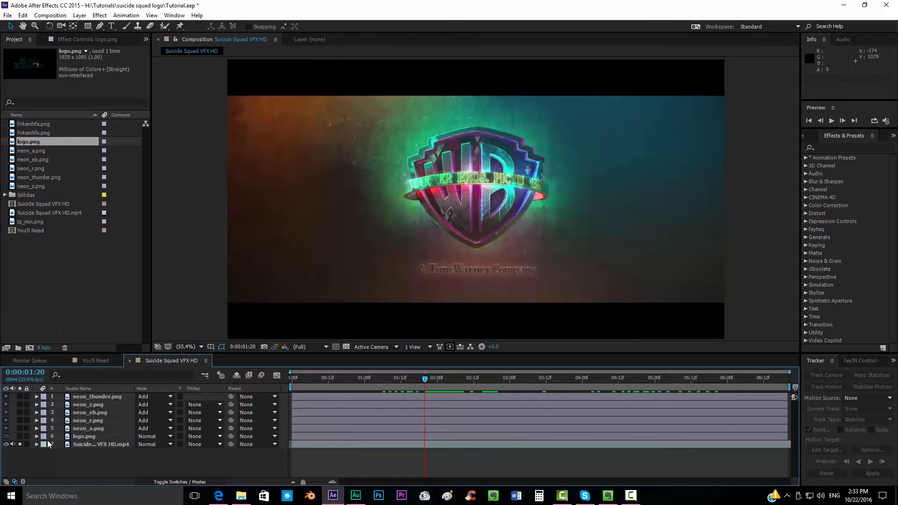
left_click(19, 444)
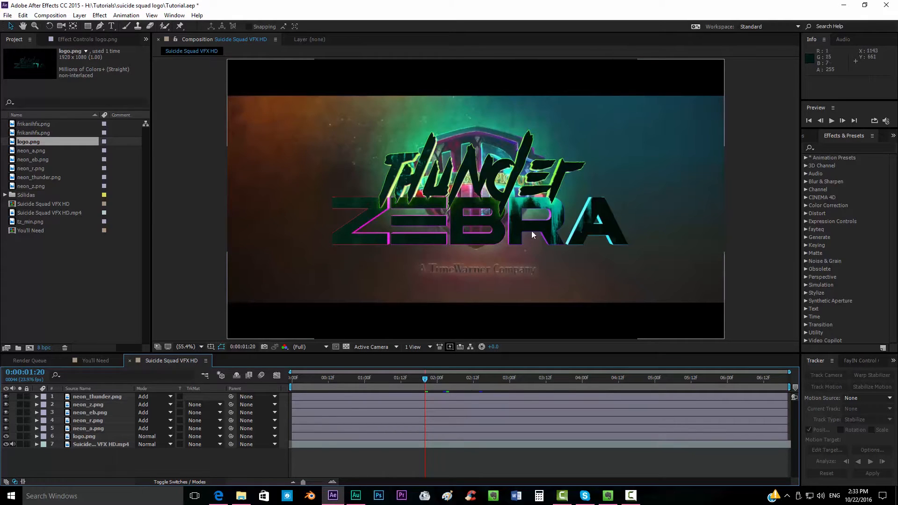
left_click(20, 445)
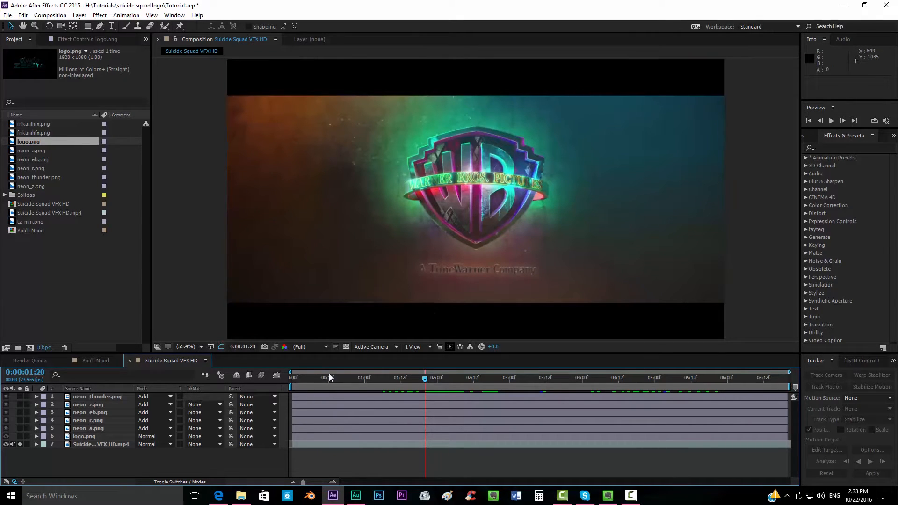
left_click(22, 445)
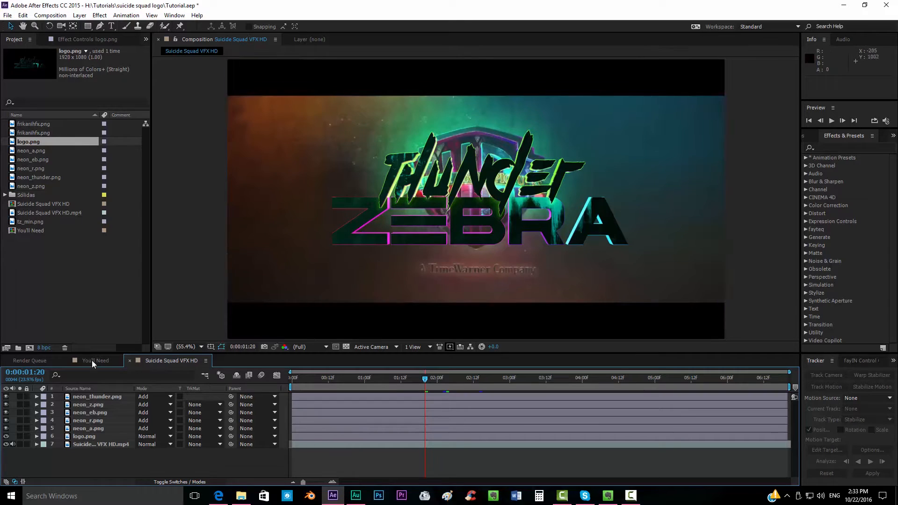
Hide the logo.png layer and all five neon layers so that only the reference video is displayed.
left_click(6, 397)
left_click(6, 413)
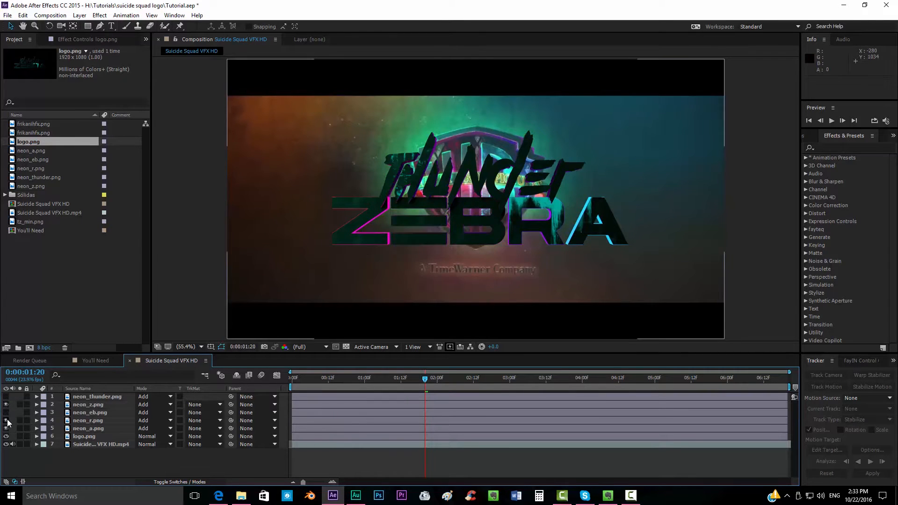
left_click(6, 421)
left_click(6, 429)
left_click(84, 406)
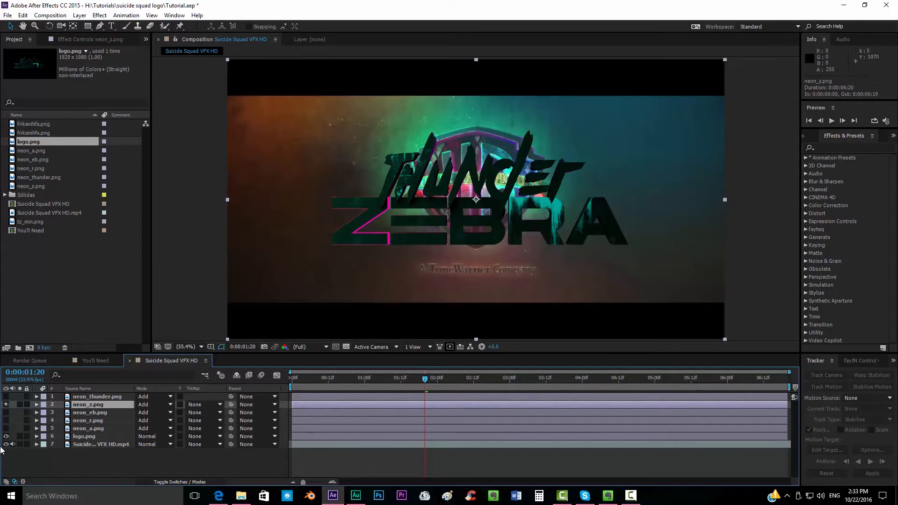
left_click(7, 437)
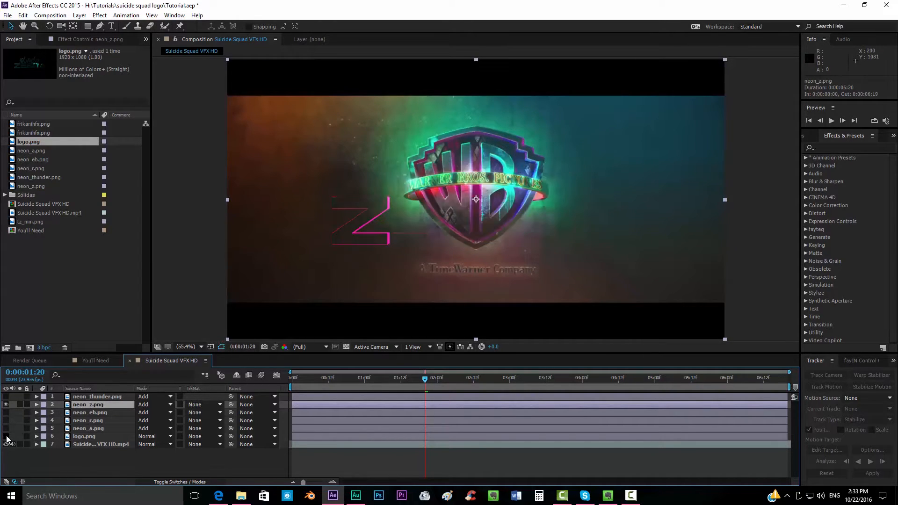
key("/")
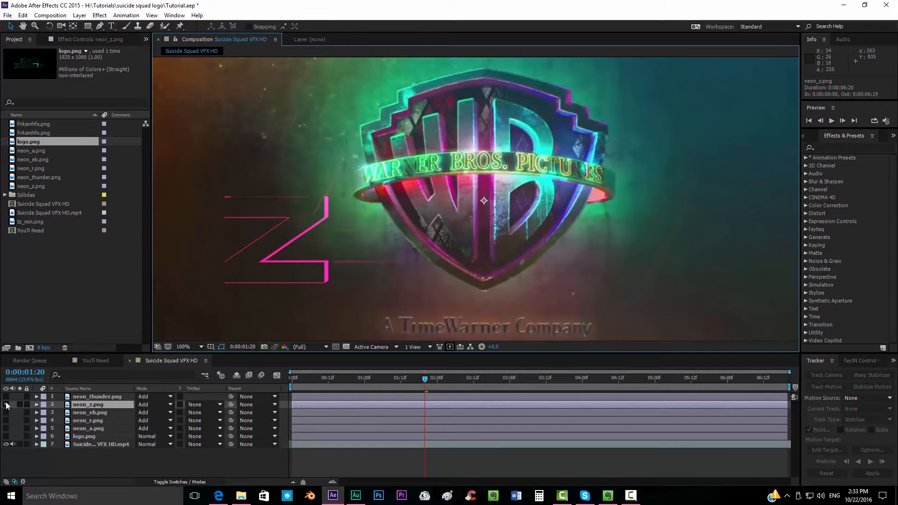
left_click(6, 405)
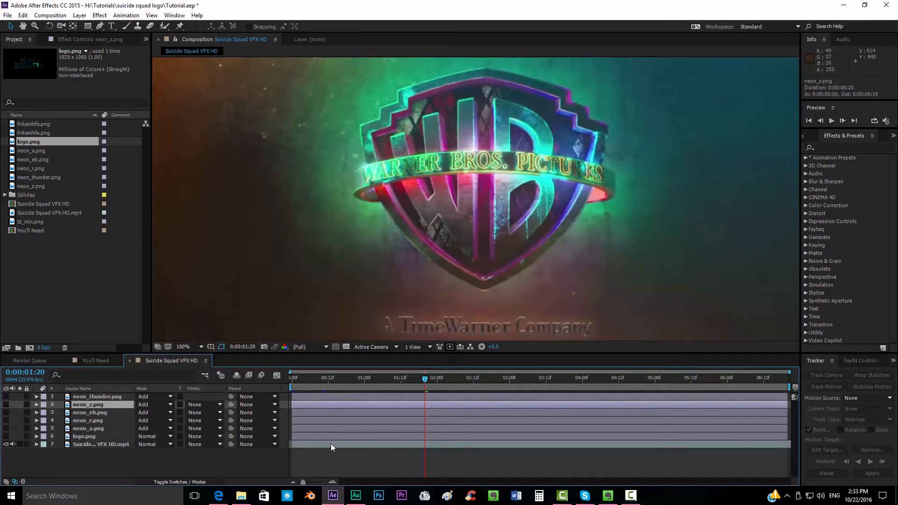
left_click(330, 444)
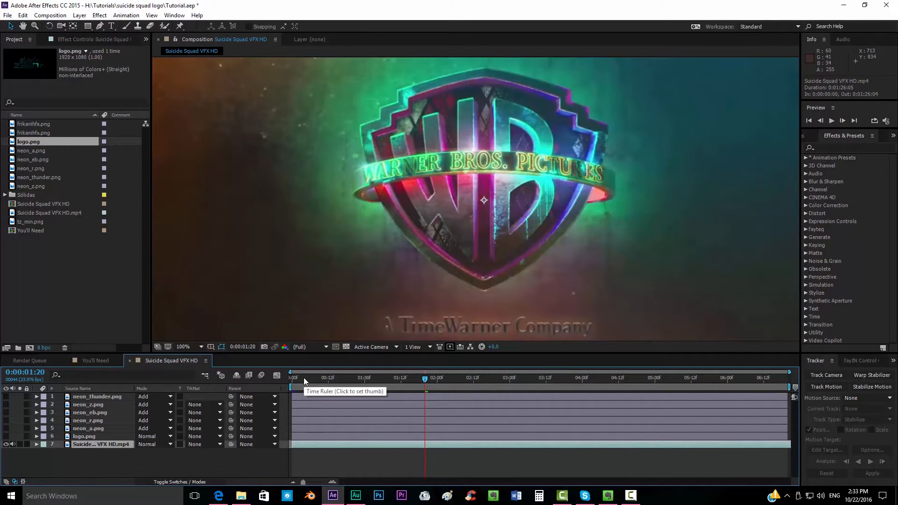
key("t")
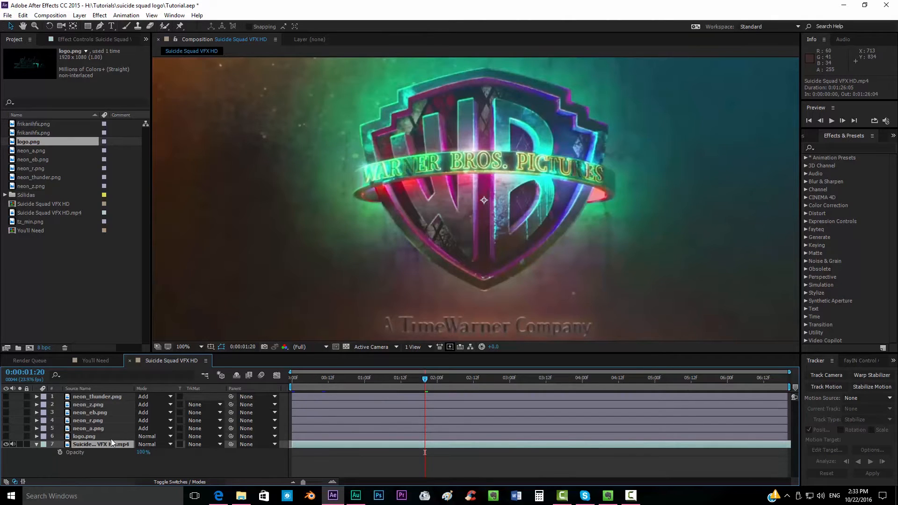
key("t")
Create an Opacity keyframe of 0% on the neon_z.png layer at 0:00:00:16, the frame before the WARNER letters light up.
left_click(86, 407)
key("t")
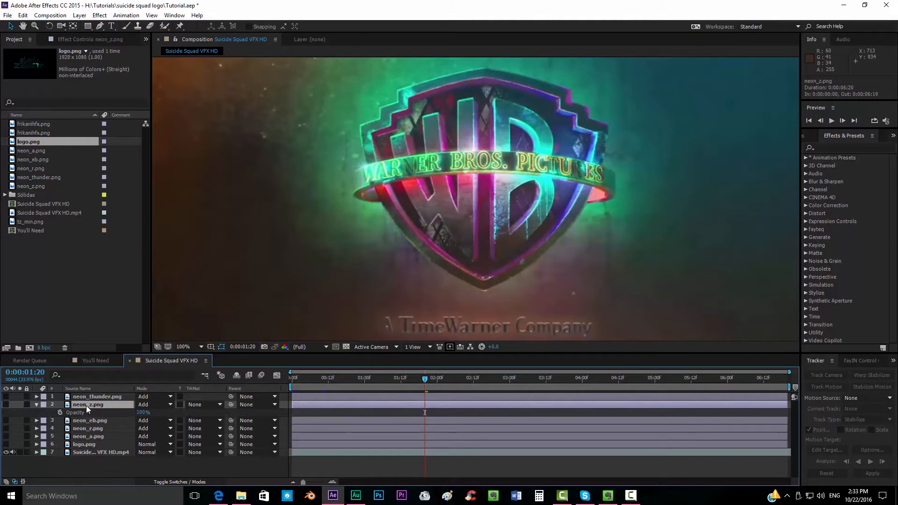
left_click(5, 405)
left_click_drag(317, 381, 343, 377)
scroll(374, 194, "up", 2)
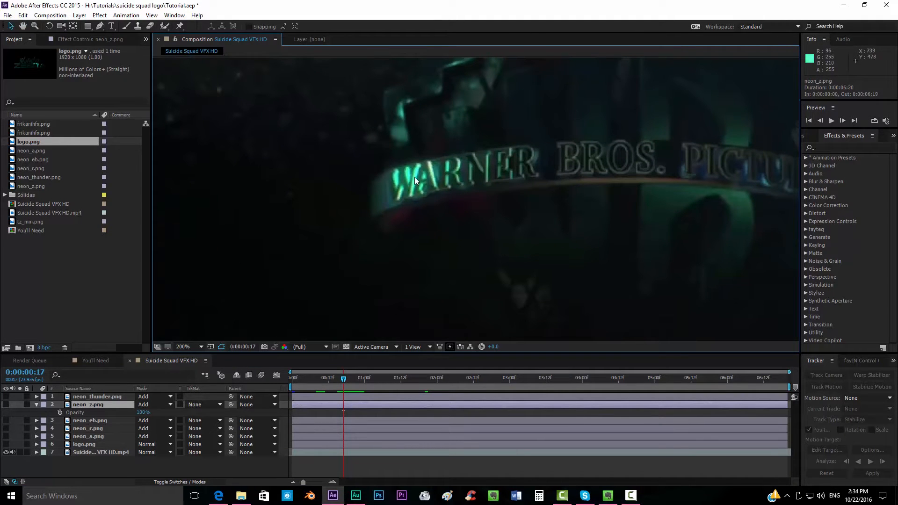
left_click_drag(343, 380, 342, 379)
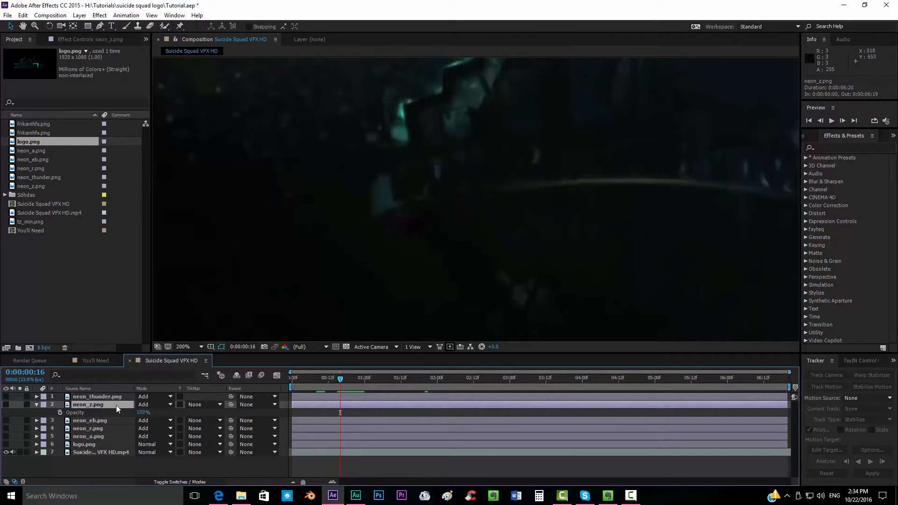
left_click(143, 412)
type("0")
key("Return")
left_click(60, 413)
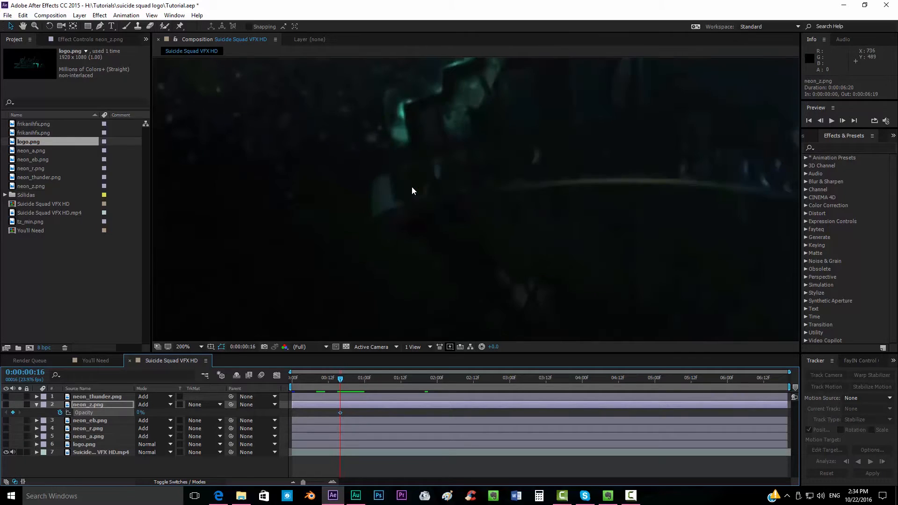
Set the neon_z.png layer's Opacity to 100% one frame further on, at 0:00:00:17.
key("Page_Down")
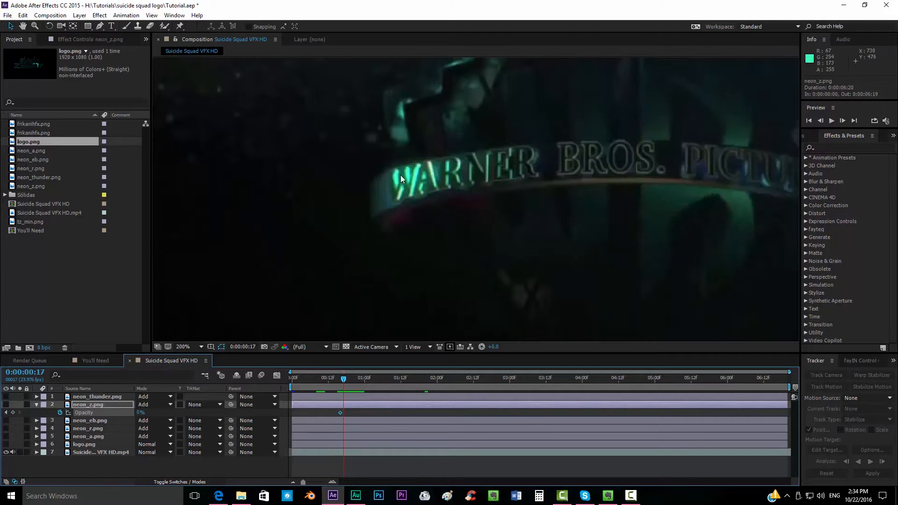
left_click(141, 413)
type("100")
key("Return")
Examine frame by frame how the WARNER letters' neon flickers in the reference video, from 0:00:00:18 to about 0:00:01:14.
key("Page_Down")
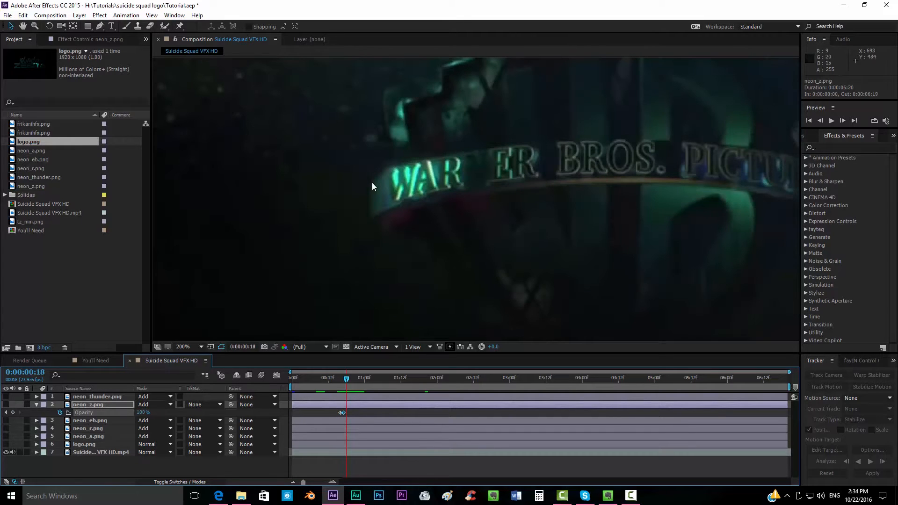
key("Page_Down")
key("Page_Down")
key("Page_Down")
key("Page_Down")
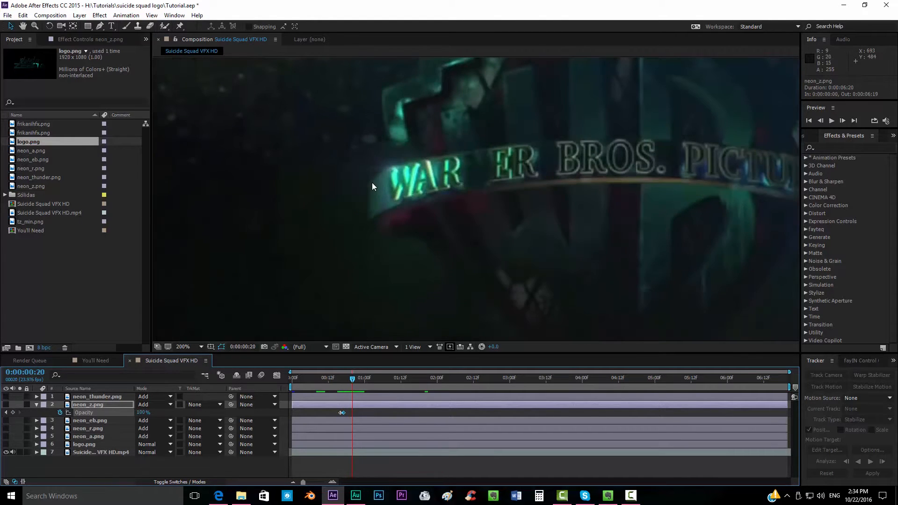
key("Page_Down")
key("Page_Down")
key("Page_Down")
key("Page_Down")
key("Page_Down")
key("Page_Down")
key("Page_Down")
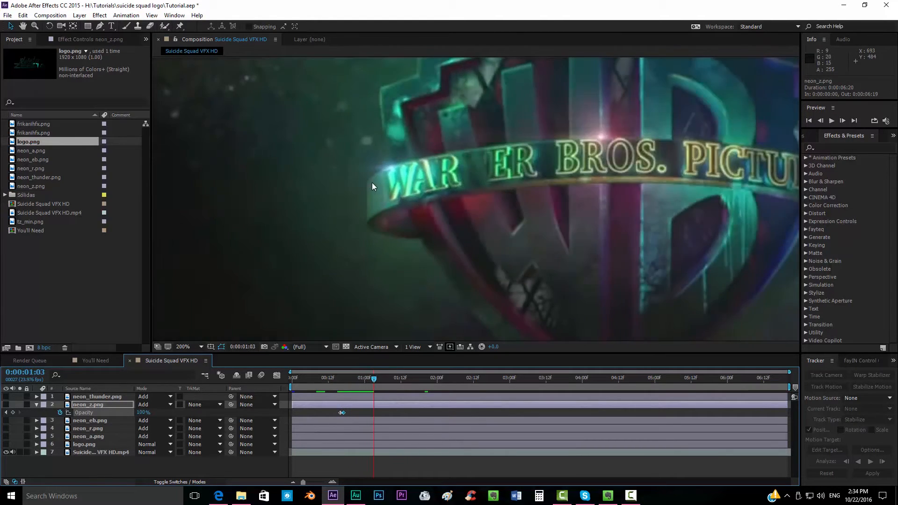
key("Page_Down")
key("Page_Down")
key("Page_Down")
key("Page_Down")
key("Page_Down")
key("Page_Down")
key("Page_Down")
key("Page_Down")
key("Page_Down")
key("Page_Down")
key("Page_Down")
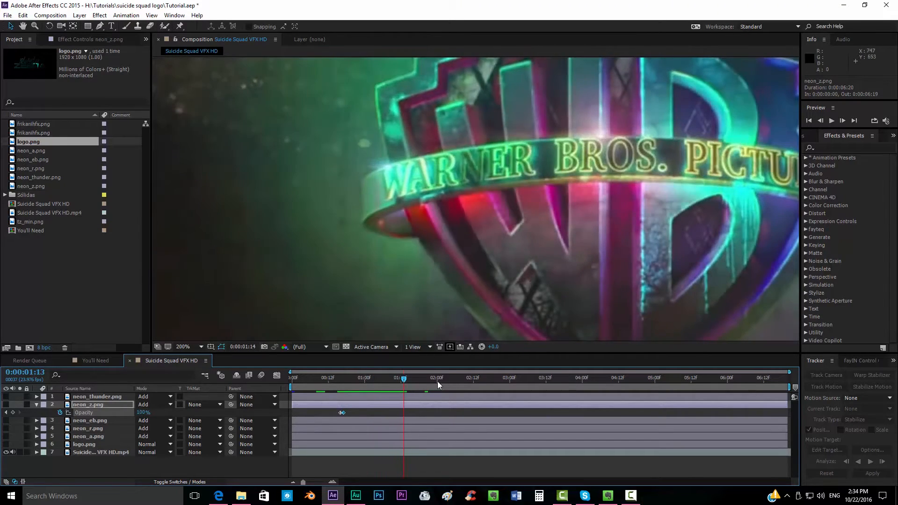
Add an Opacity keyframe holding 100% on the neon_z.png layer at 0:00:03:17.
left_click_drag(434, 380, 562, 403)
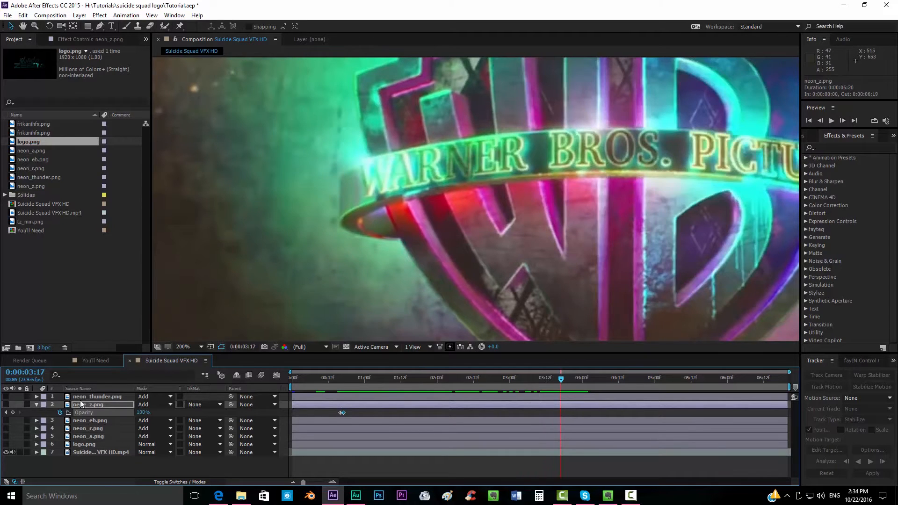
left_click(14, 413)
key("space")
mouse_move(353, 253)
left_mouse_down()
mouse_move(345, 261)
mouse_move(363, 265)
left_mouse_up()
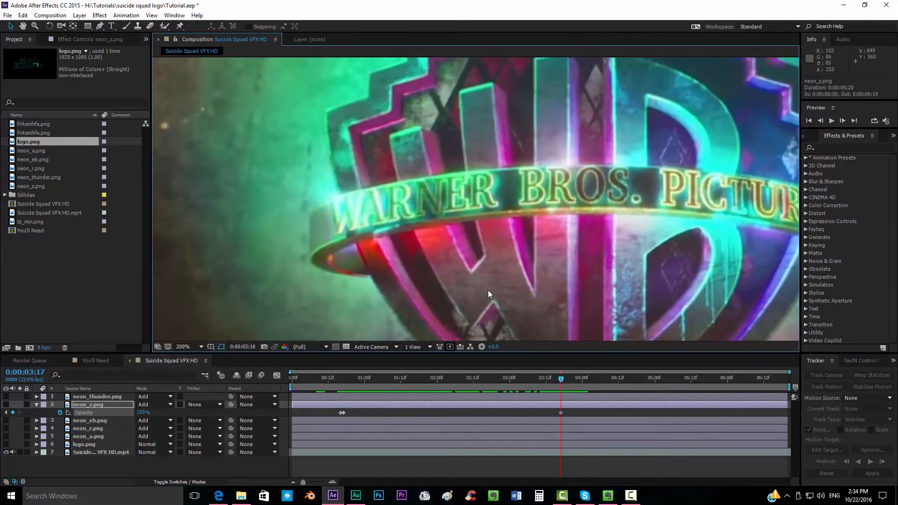
Keyframe the neon_z.png layer's Opacity at 70% at 0:00:03:18 and at 0% at 0:00:03:19.
key("Page_Down")
left_click(144, 412)
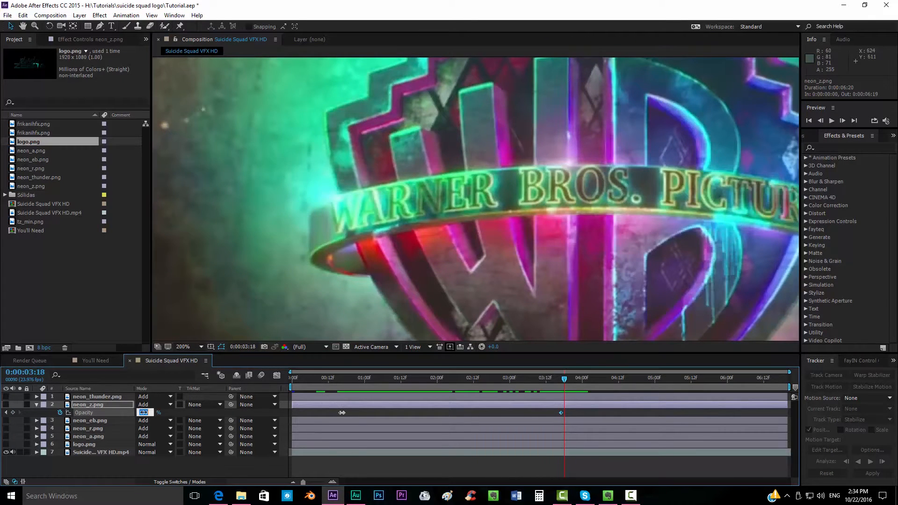
type("70")
key("Return")
key("Page_Down")
left_click(145, 414)
type("0")
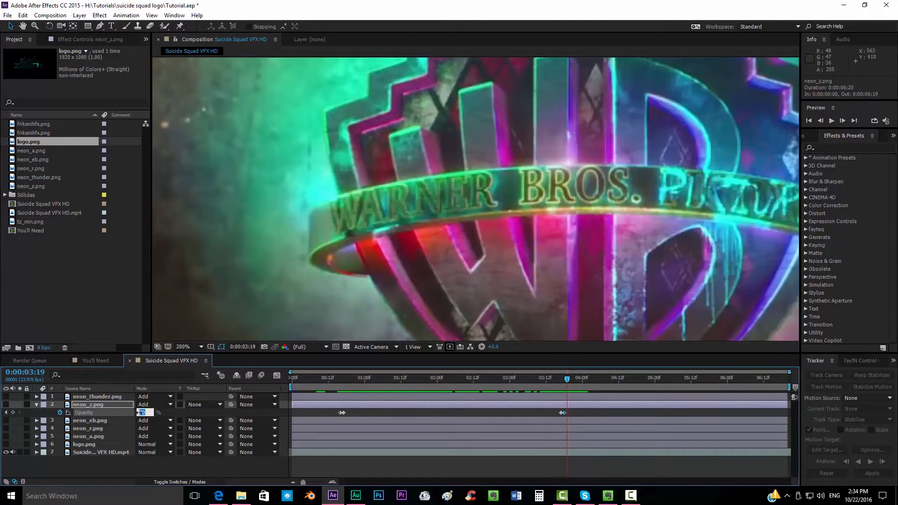
key("Return")
Set neon_z.png's Opacity to 100% at 0:00:03:20 and add a keyframe holding that value at 0:00:03:21.
key("Page_Down")
left_click(139, 413)
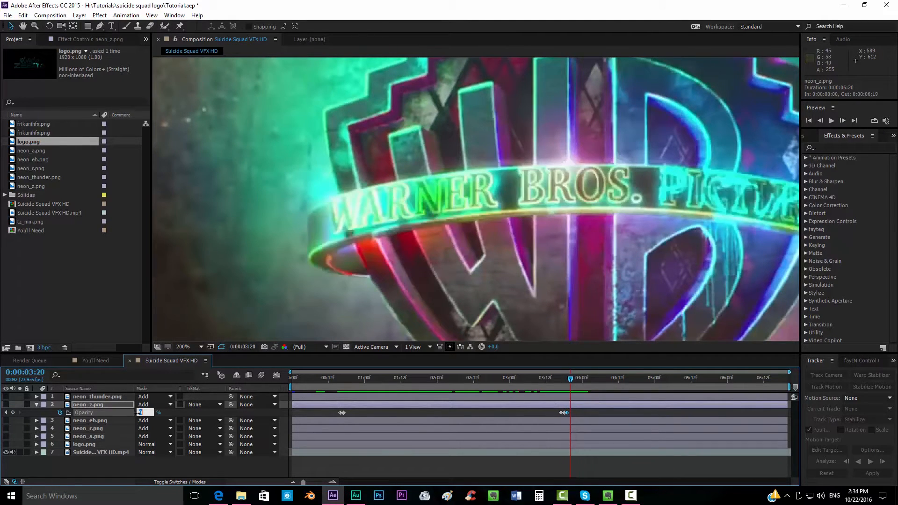
type("100")
key("Return")
key("Page_Down")
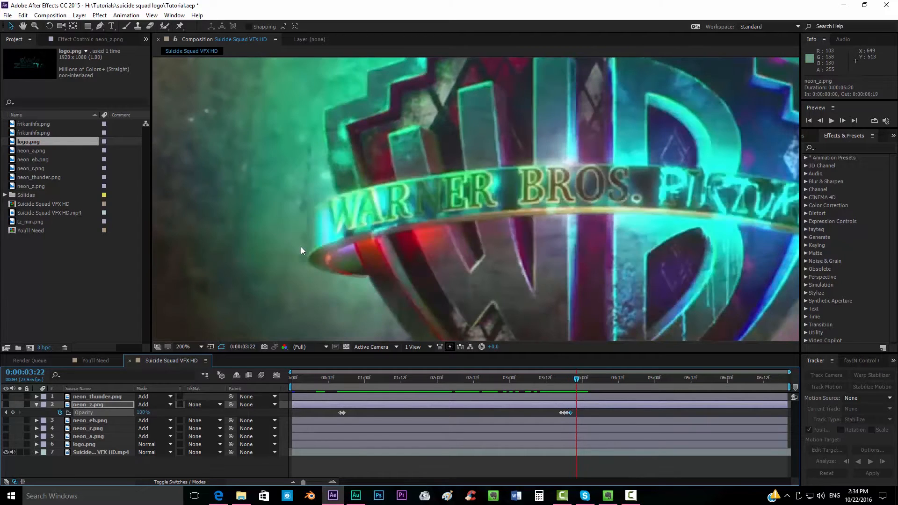
left_click(13, 412)
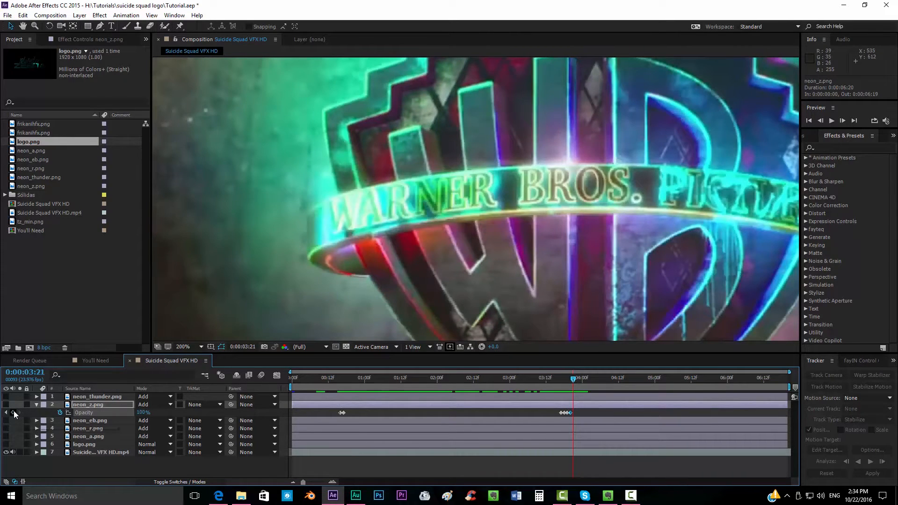
Set the neon_z.png layer's Opacity to 50% at 0:00:03:22.
key("Page_Down")
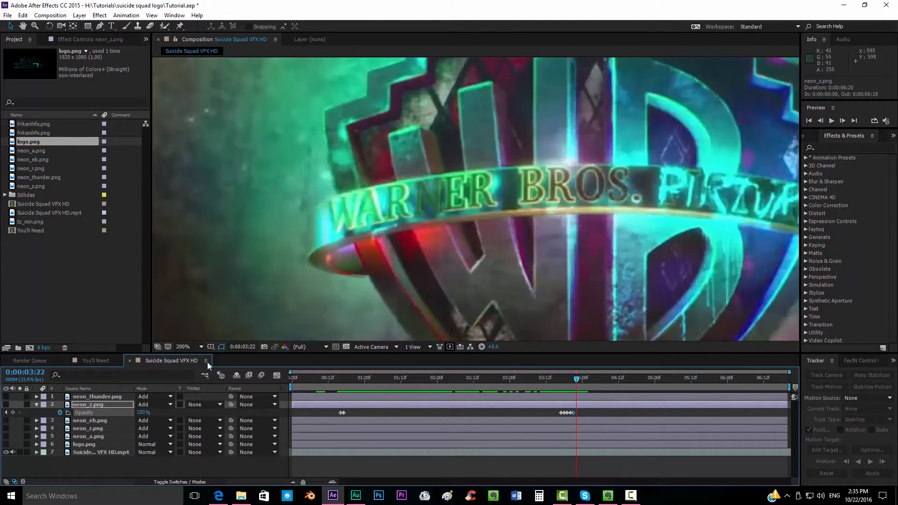
left_click(143, 413)
key("Return")
Create a 0% Opacity keyframe on neon_z.png at 0:00:04:02, where the WARNER letters go dark in the reference.
key("Page_Down")
key("Page_Down")
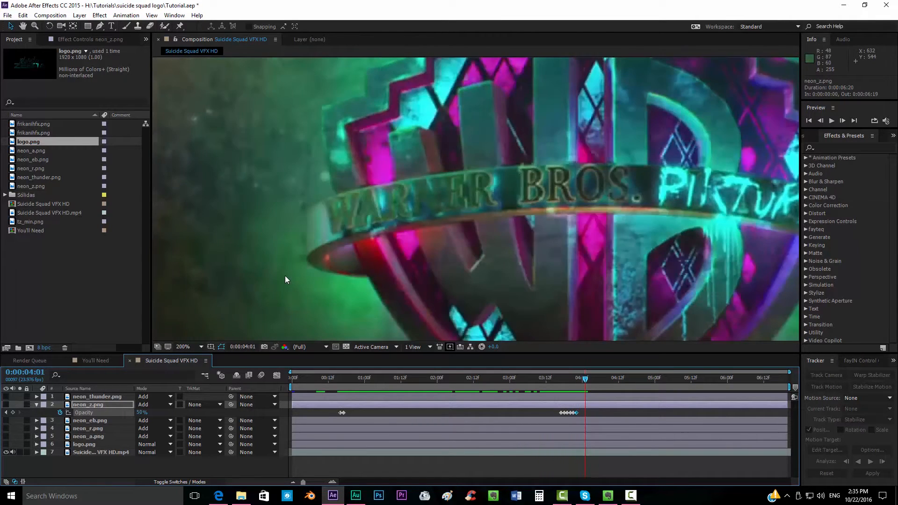
key("Page_Down")
key("Page_Down")
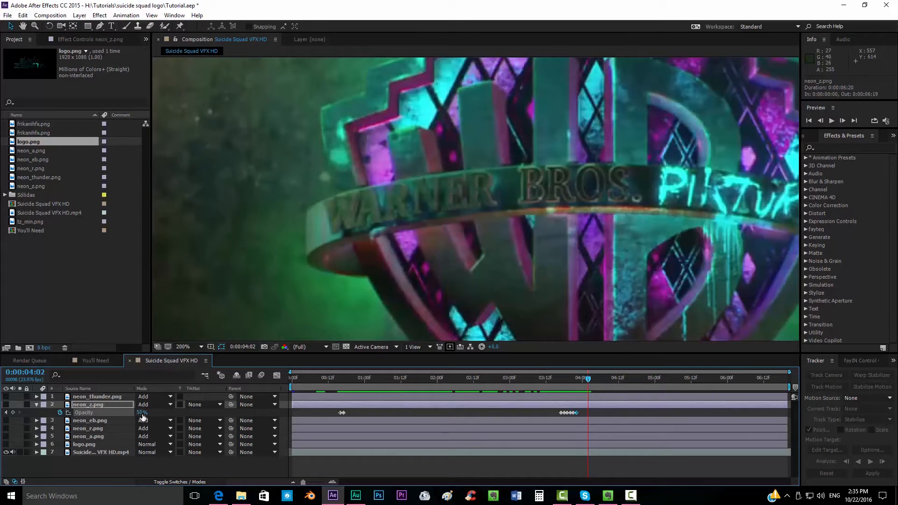
left_click(142, 413)
type("0")
key("Return")
Check the following reference frames and move neon_z.png's last 0% Opacity keyframe to 0:00:04:03.
key("Page_Down")
key("Page_Down")
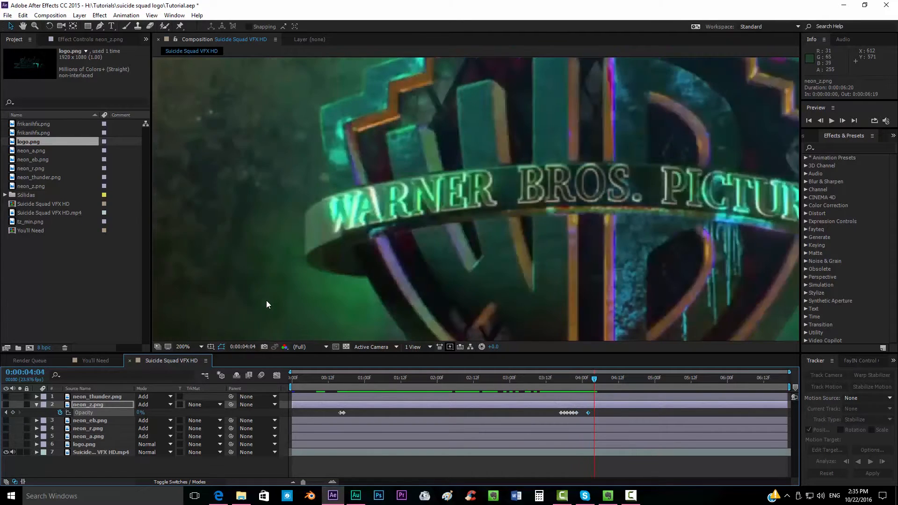
key("Page_Up")
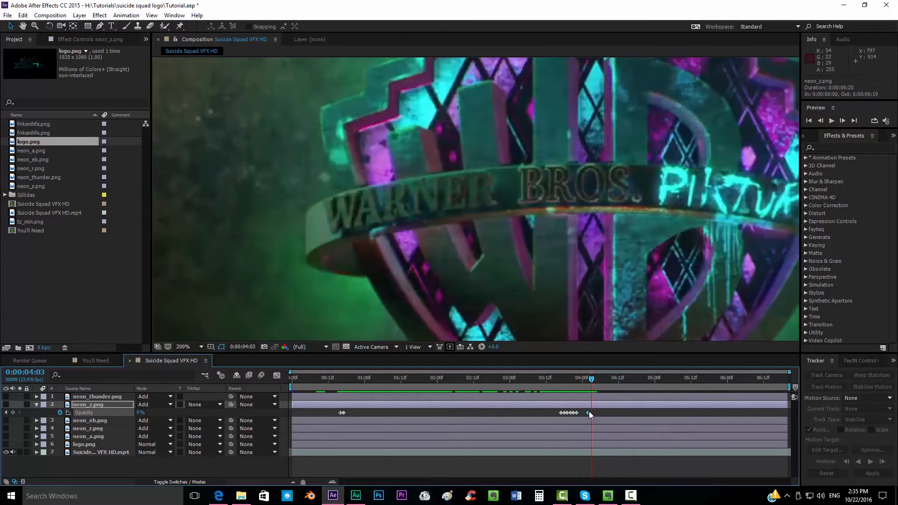
left_click_drag(589, 411, 591, 412)
Set the neon_z.png layer's Opacity to 100% at 0:00:04:04, where the WARNER letters light up again.
key("Page_Down")
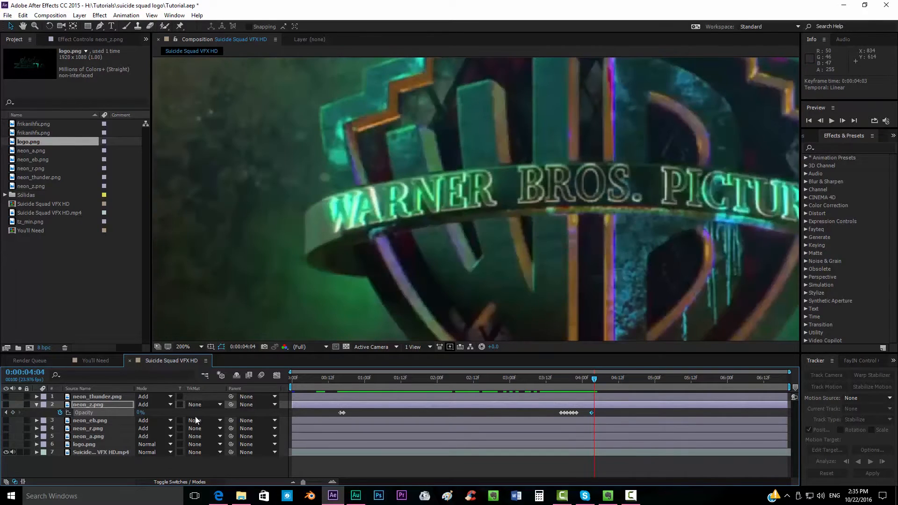
left_click(140, 412)
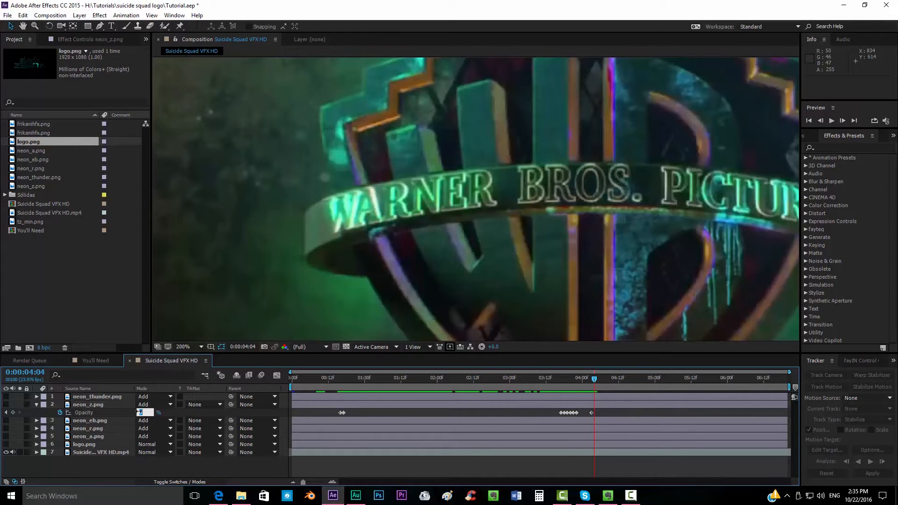
type("100")
key("Return")
Compare the next reference frames and set neon_z.png's Opacity to 50% at 0:00:04:06.
key("Page_Down")
key("Page_Down")
key("Page_Down")
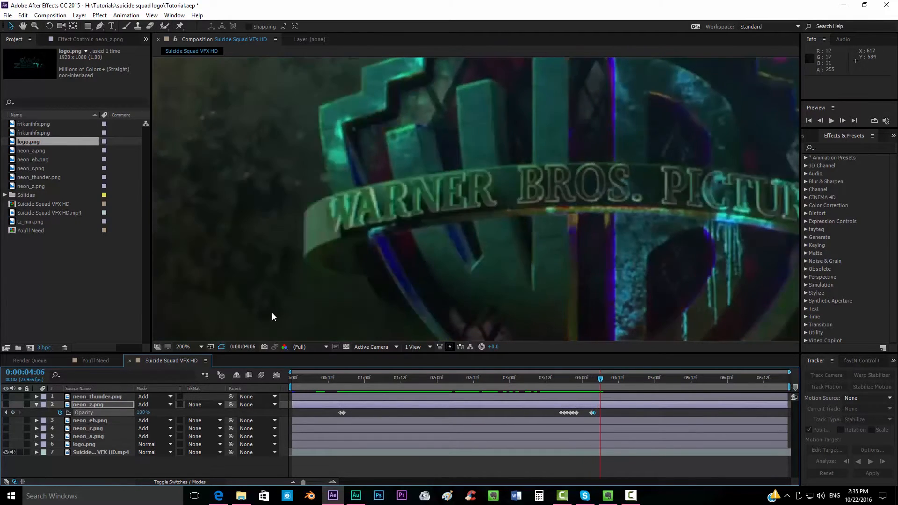
key("Page_Up")
key("Page_Up")
key("Page_Down")
left_click(142, 414)
type("50")
key("Return")
Set the neon_z.png layer's Opacity to 0% at 0:00:04:07.
key("Page_Down")
left_click(141, 413)
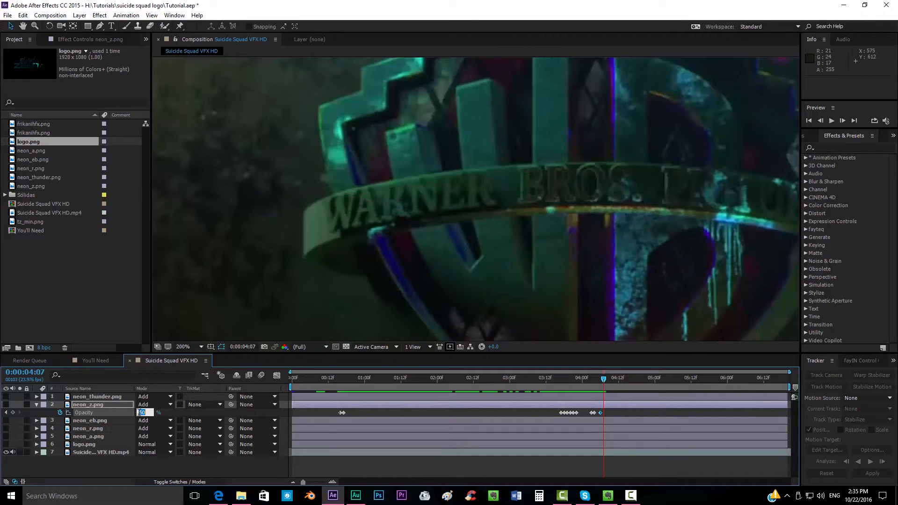
type("0")
key("Return")
Return near the start of the composition, hide the reference video and show the logo.png and neon_z.png layers.
key("space")
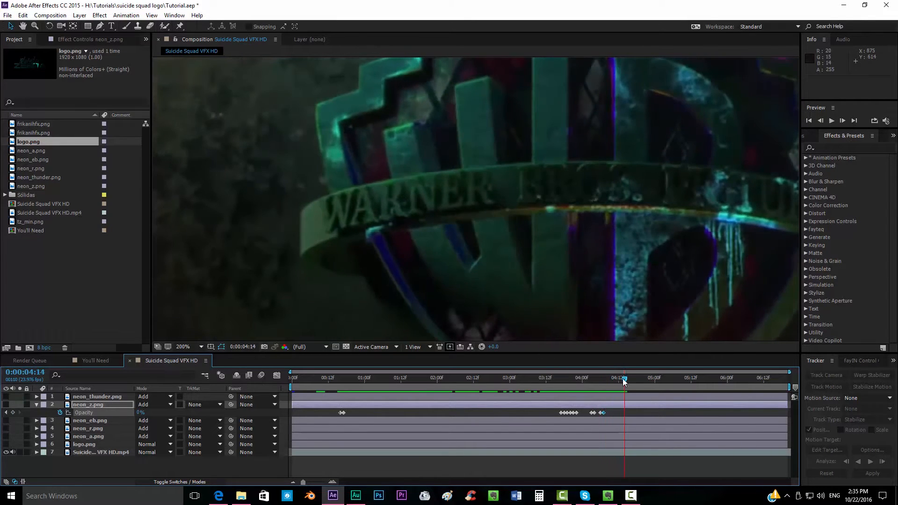
left_click_drag(709, 382, 304, 391)
scroll(422, 243, "down", 4)
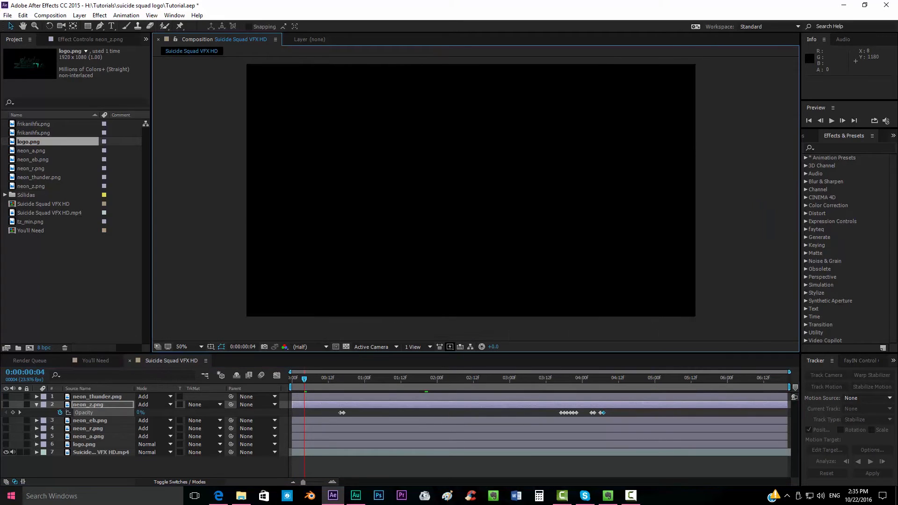
left_click(86, 445)
left_click(6, 445)
left_click(5, 405)
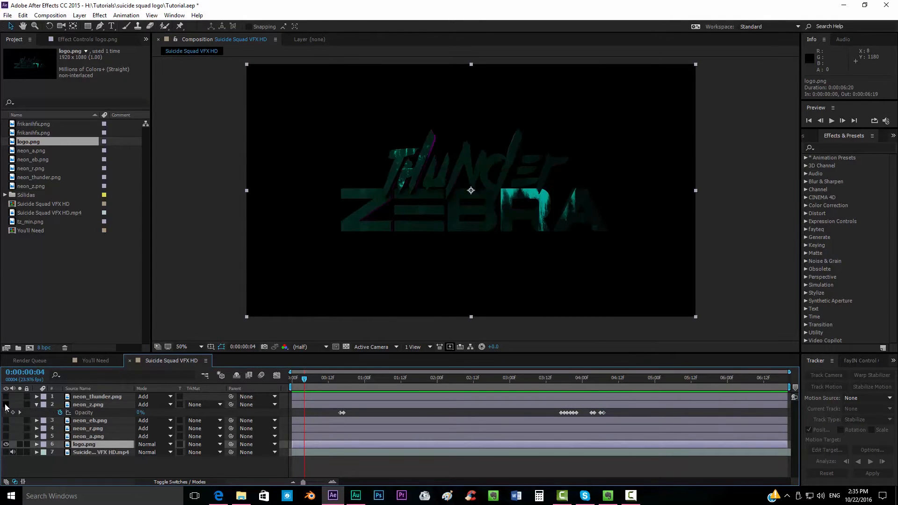
Play the composition from near its start to check the flicker of the Z neon on the logo.
left_click(409, 379)
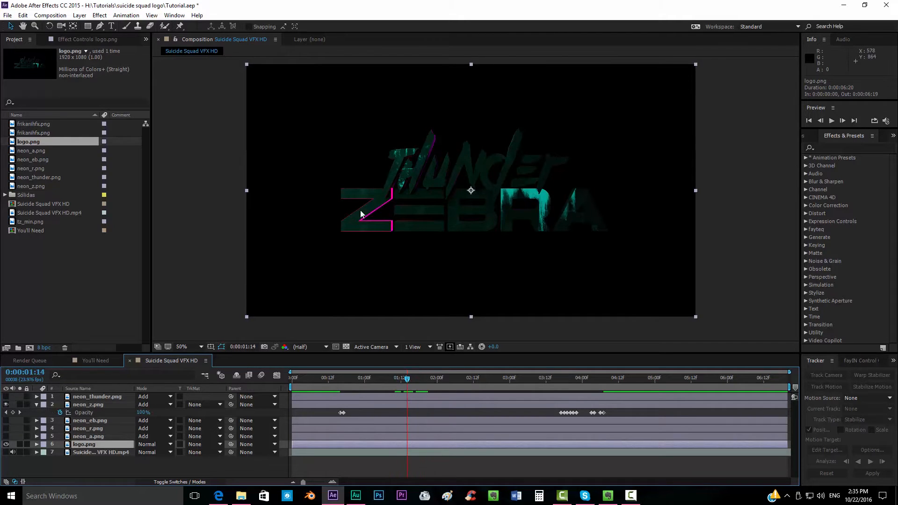
left_click(299, 379)
left_click(831, 121)
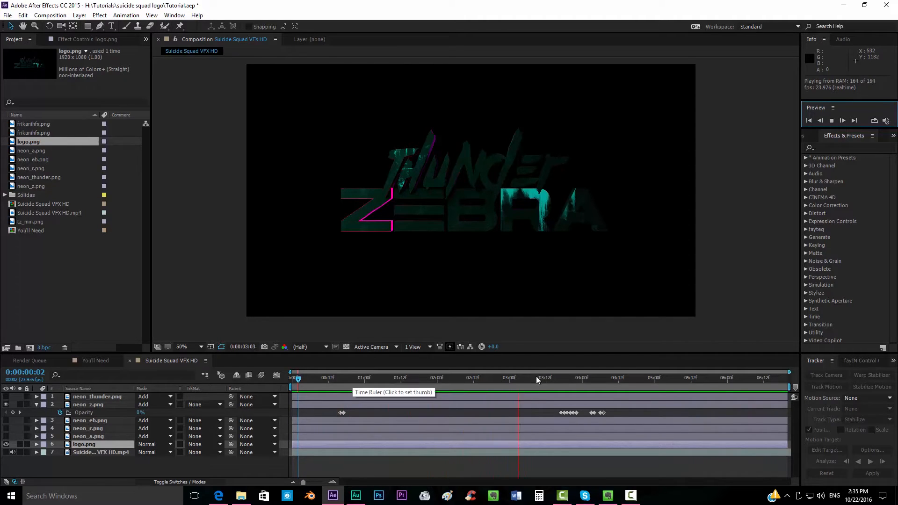
left_click_drag(360, 384, 352, 386)
left_click(356, 381)
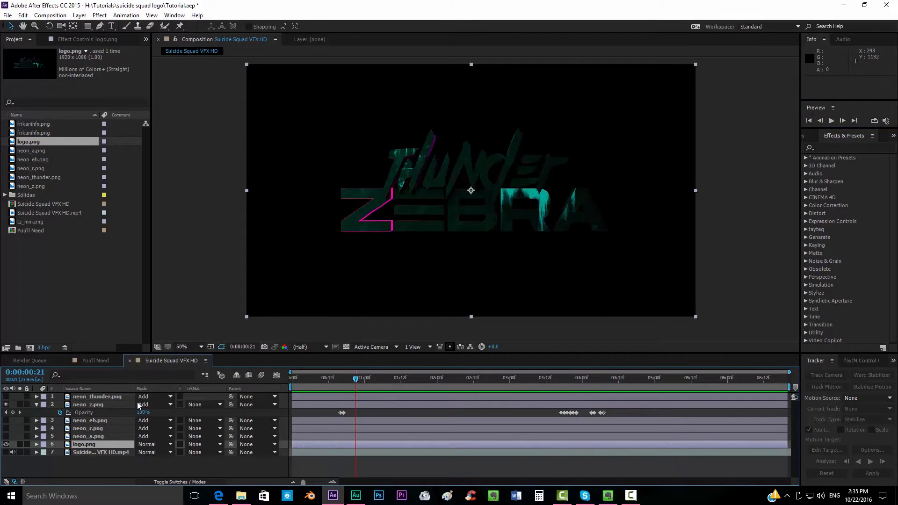
Try the expression wiggle(50,100) directly on the keyframed Opacity of the neon_z.png layer.
left_click(59, 413, "alt")
type("w")
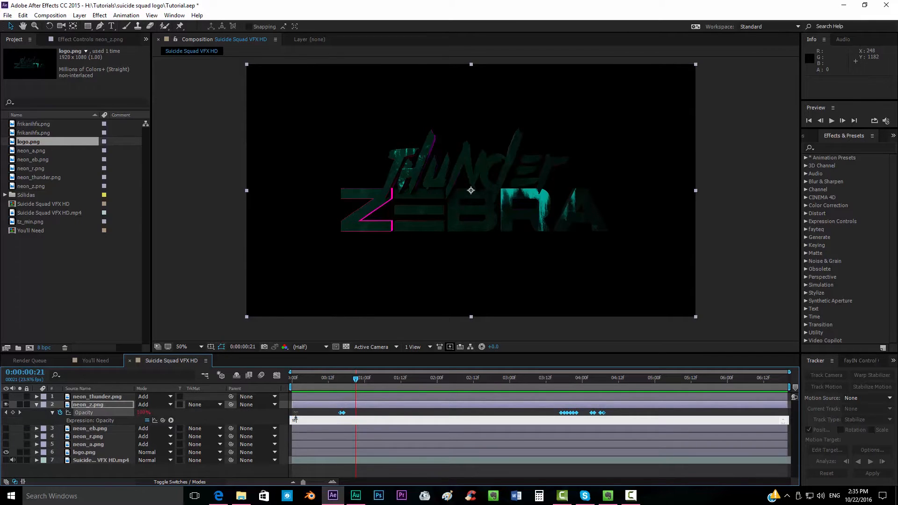
type("iggle(50,1")
type("00")
left_click(302, 411)
key("space")
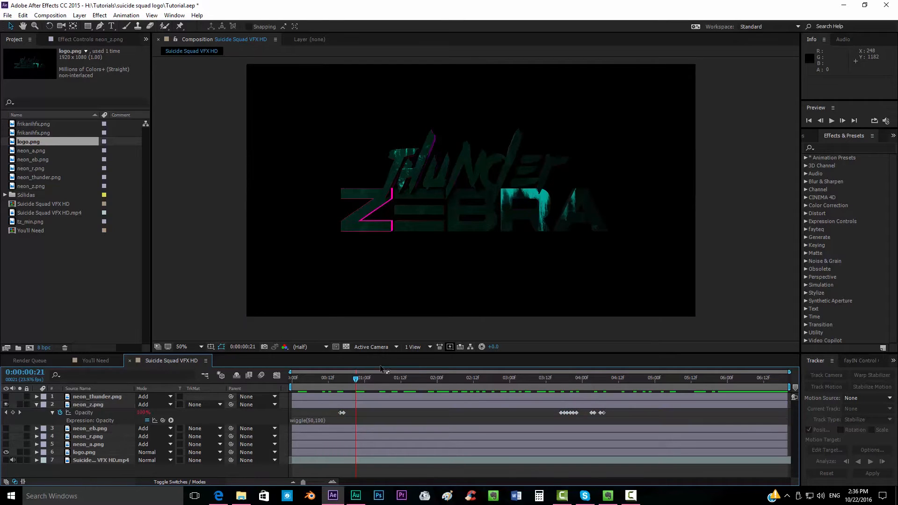
Preview the wiggling Z neon from the start of the composition and undo the Opacity expression.
left_click_drag(427, 375, 265, 386)
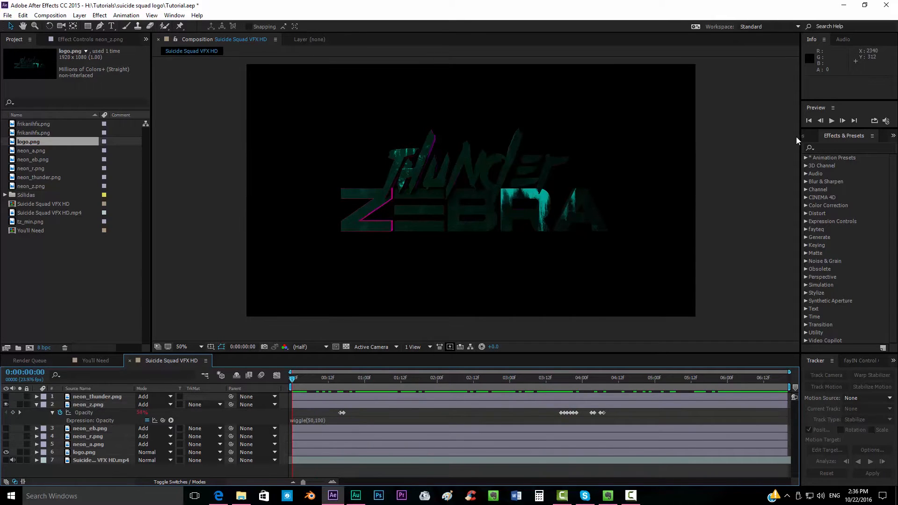
left_click(830, 122)
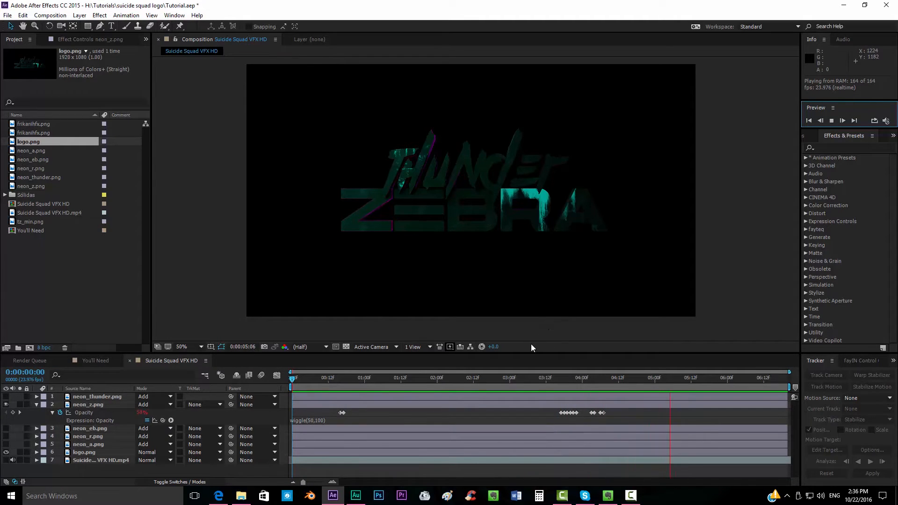
left_click_drag(631, 379, 459, 392)
key("ctrl+z")
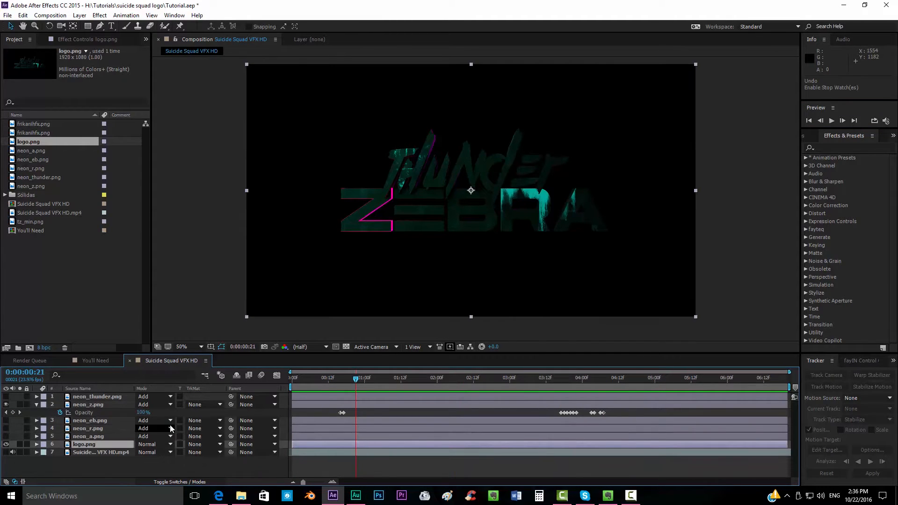
Pre-compose neon_z.png as neon_z, moving all attributes into the new composition, and set the neon_z layer's blending mode to Add.
left_click(305, 402)
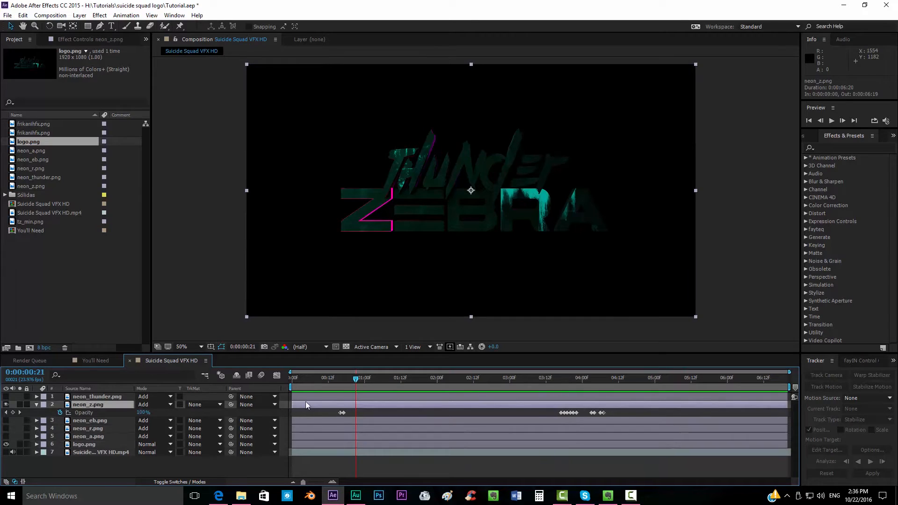
right_click(399, 406)
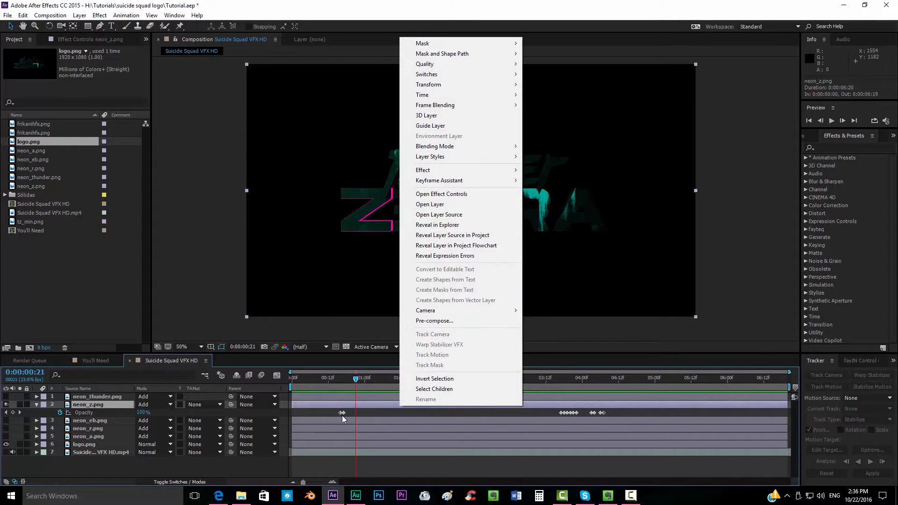
left_click_drag(343, 378, 367, 386)
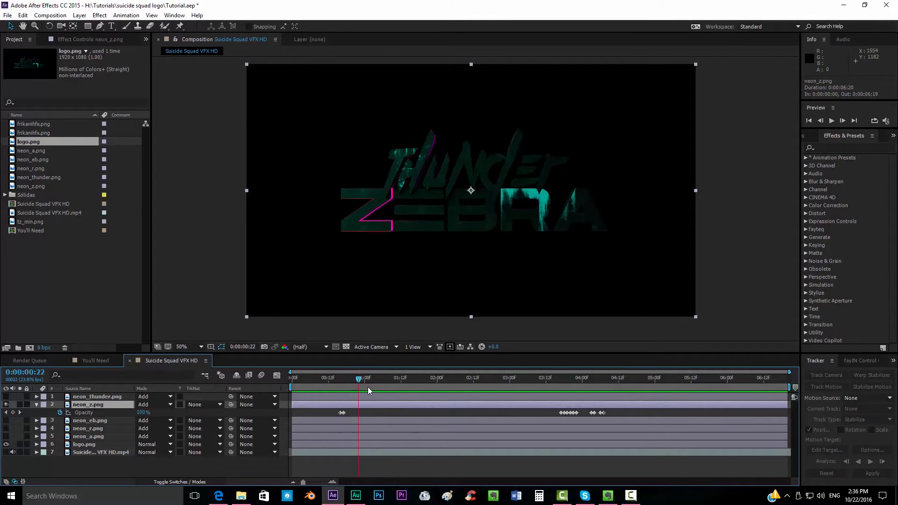
right_click(369, 404)
left_click(401, 321)
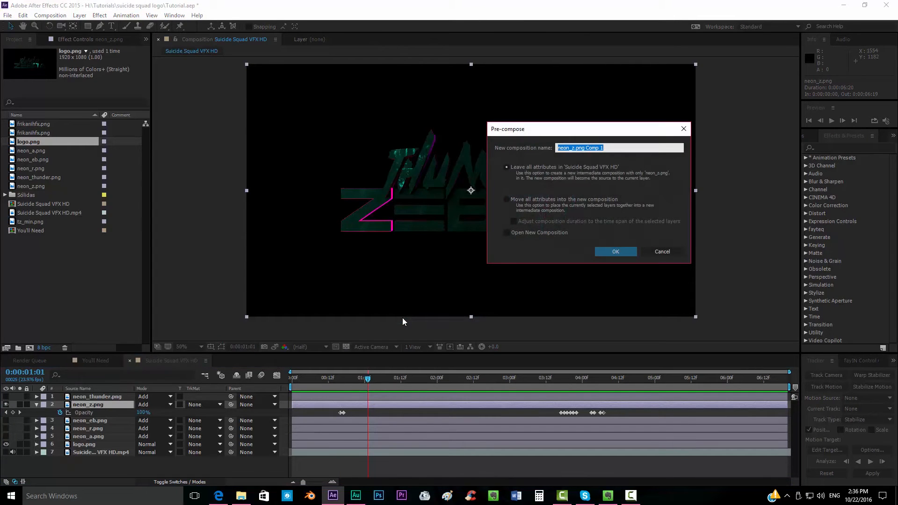
left_click(506, 199)
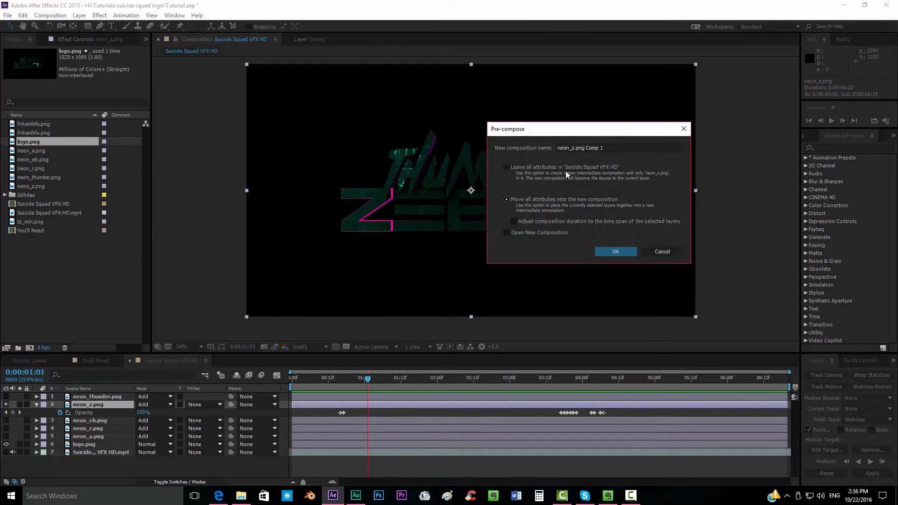
type("neon_zc")
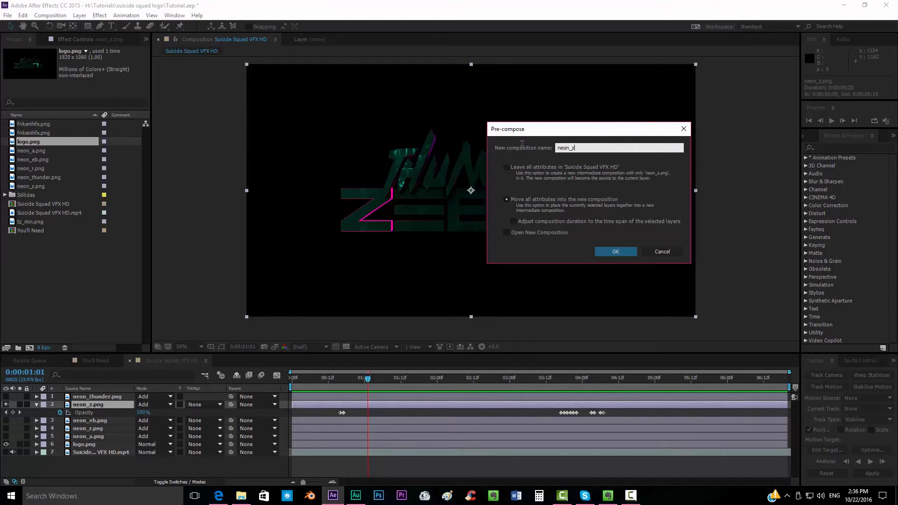
key("Return")
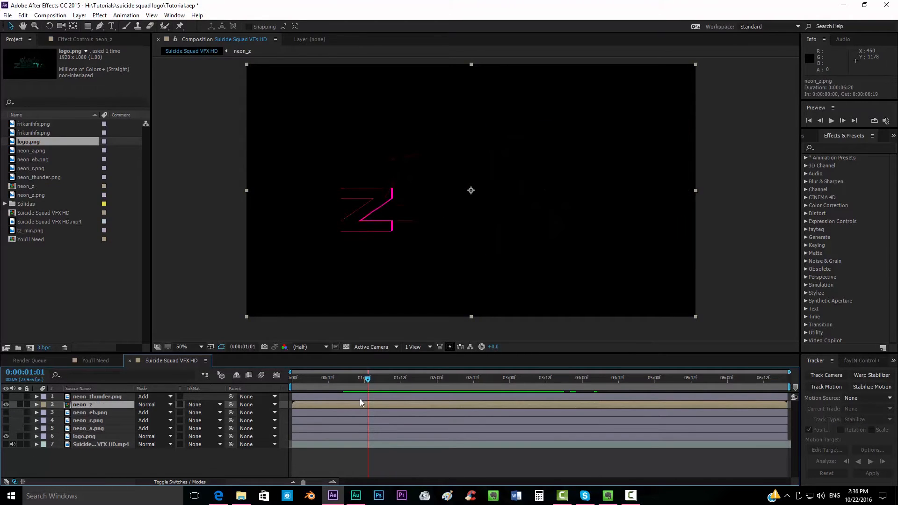
left_click(150, 405)
left_click(170, 175)
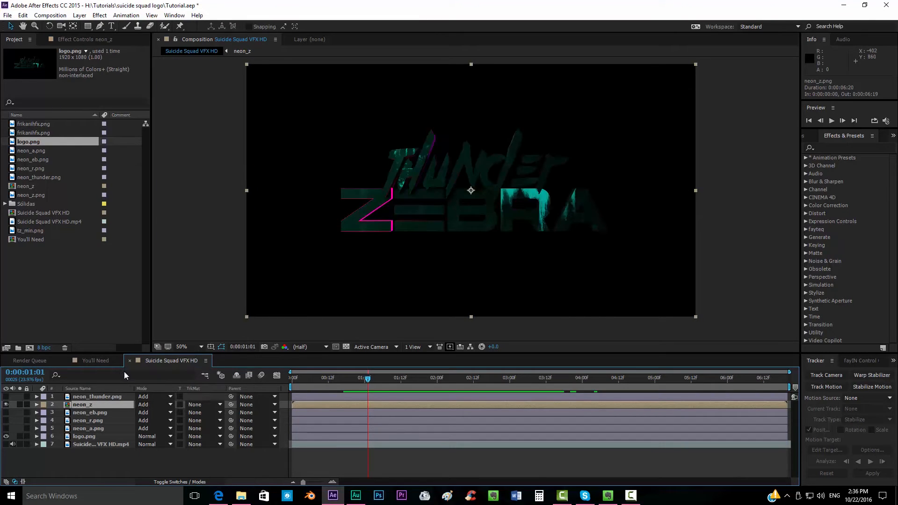
Add the expression wiggle(50,100) to the Opacity of the pre-composed neon_z layer.
key("t")
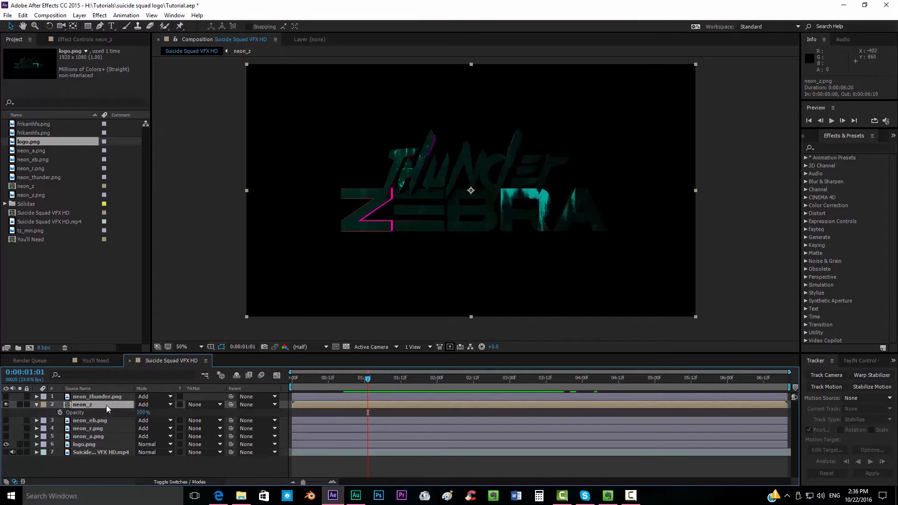
left_click(61, 413, "alt")
type("wi")
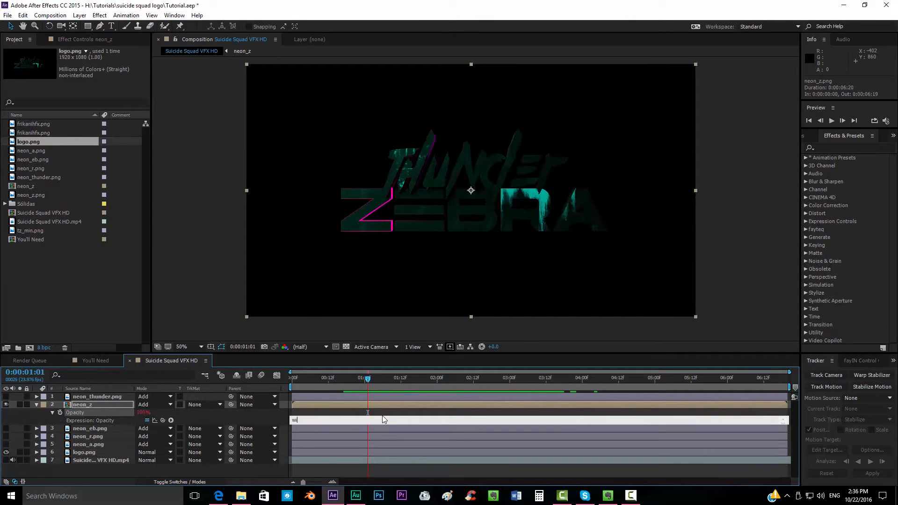
type("ggle(50,100)")
left_click(387, 413)
Play the composition from its start to check the flicker of the Z neon, then collapse the neon_z layer's properties.
left_click_drag(309, 382, 259, 383)
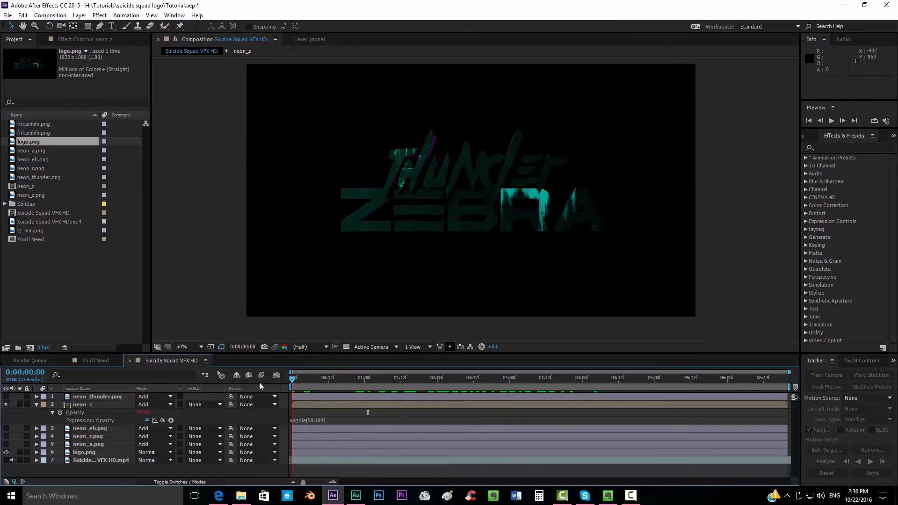
left_click(831, 120)
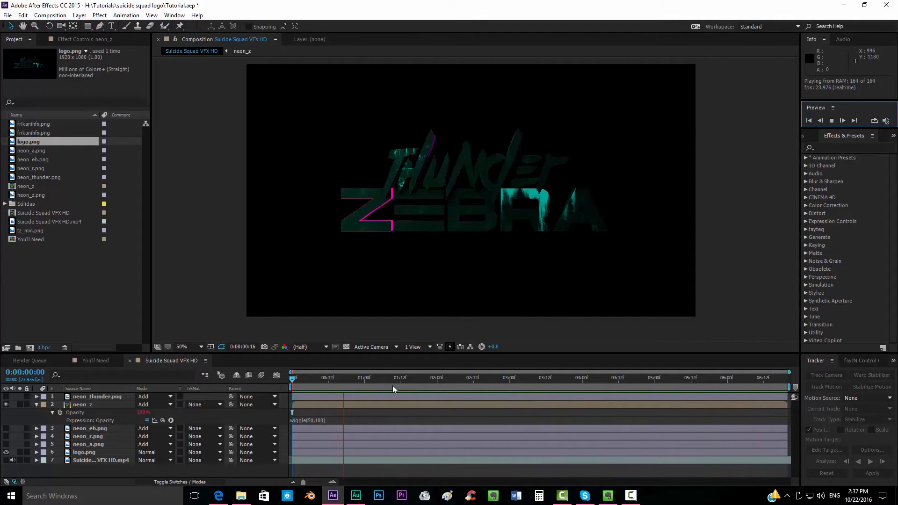
left_click(409, 381)
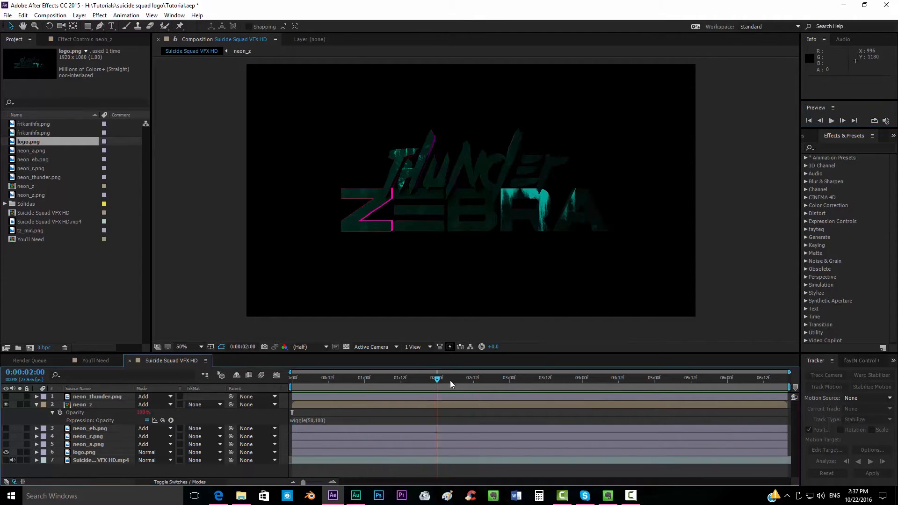
left_click(38, 405)
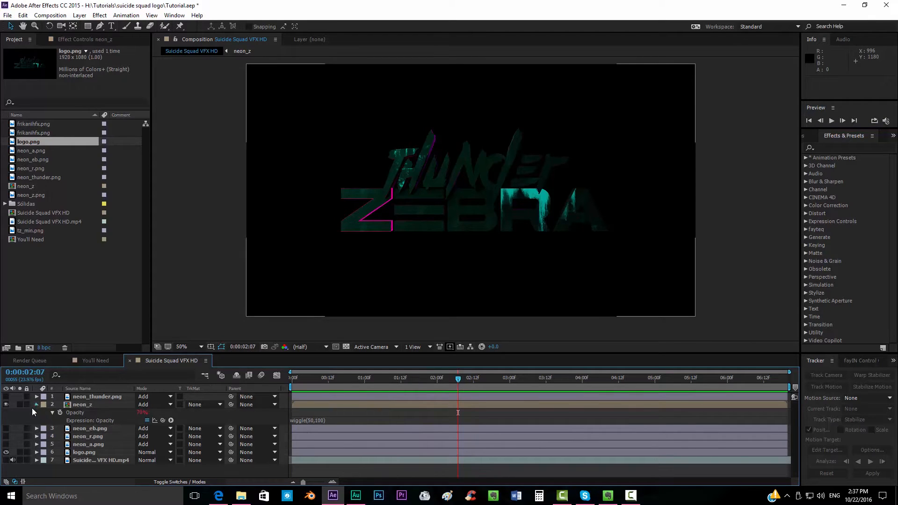
Show and solo the Suicide Squad VFX HD.mp4 layer and scrub through it to study the sign's flicker, ending at 0:00:00:13.
left_click(6, 445)
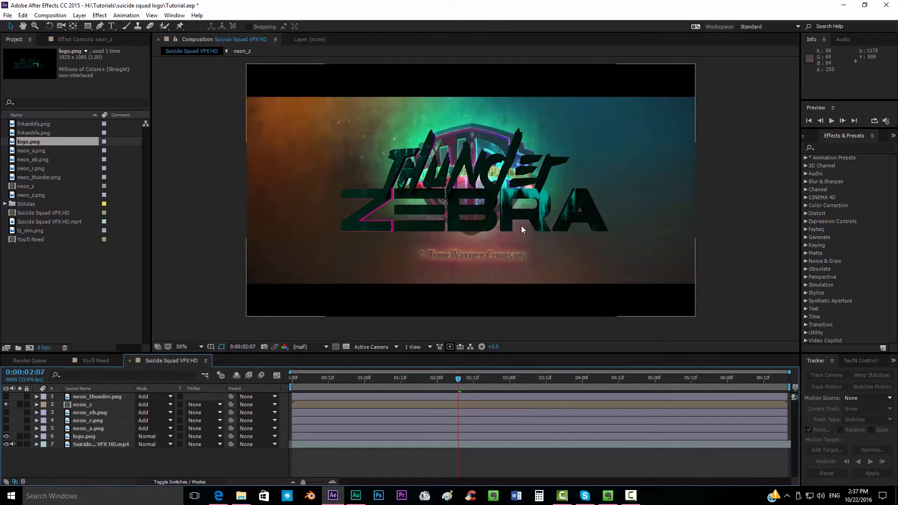
left_click(19, 444)
scroll(442, 223, "up", 2)
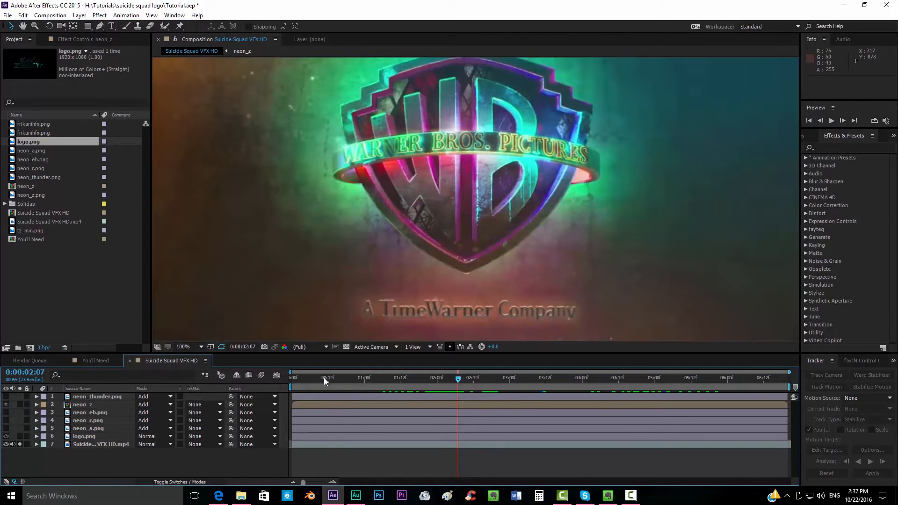
left_click_drag(324, 378, 598, 384)
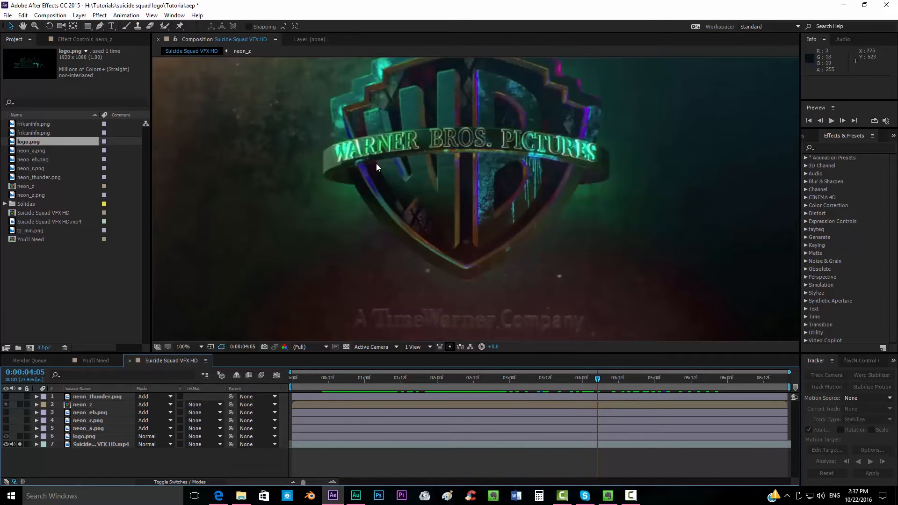
left_click(364, 383)
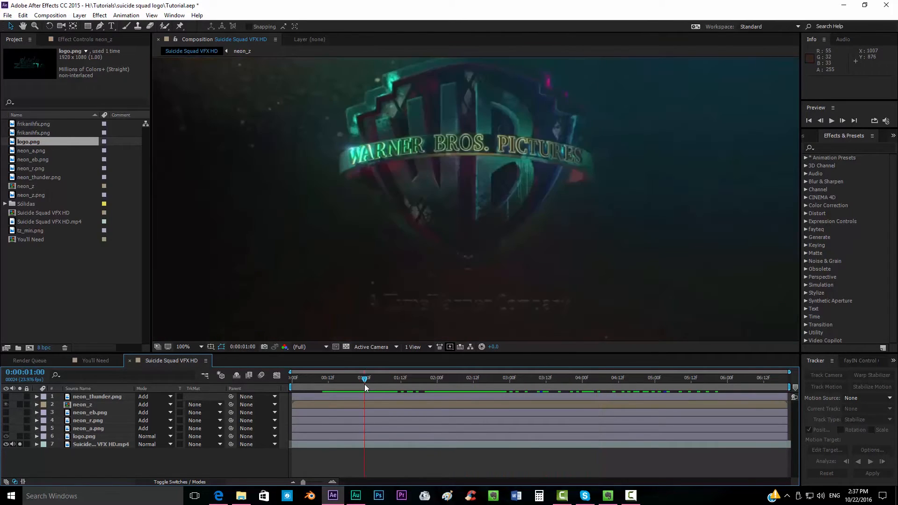
key("comma")
key("comma")
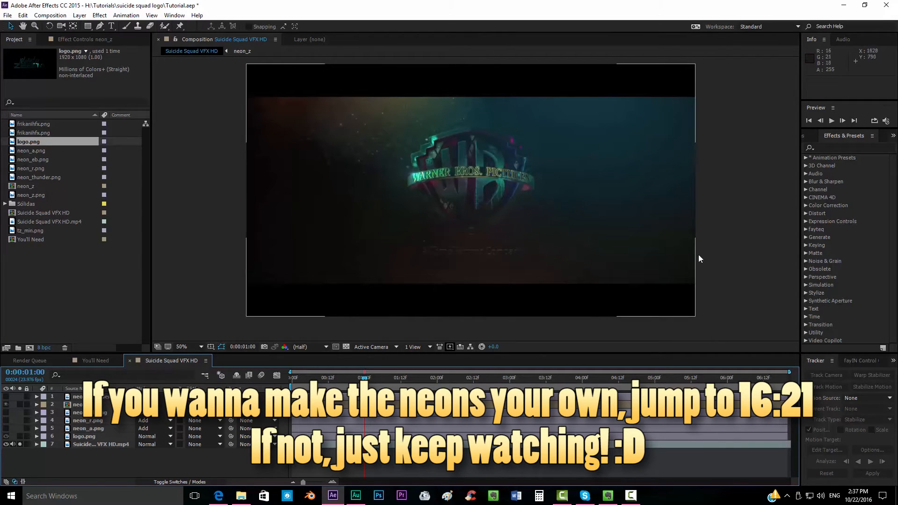
scroll(464, 226, "up", 2)
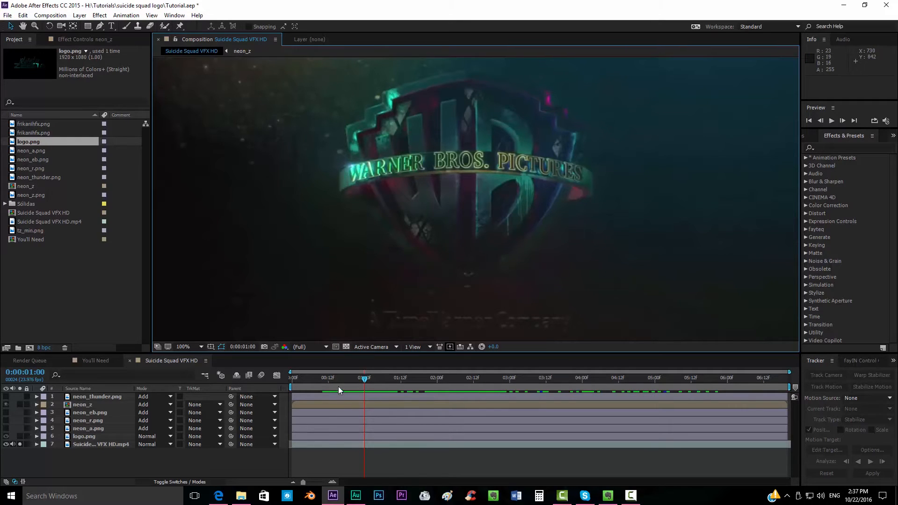
left_click_drag(338, 381, 330, 383)
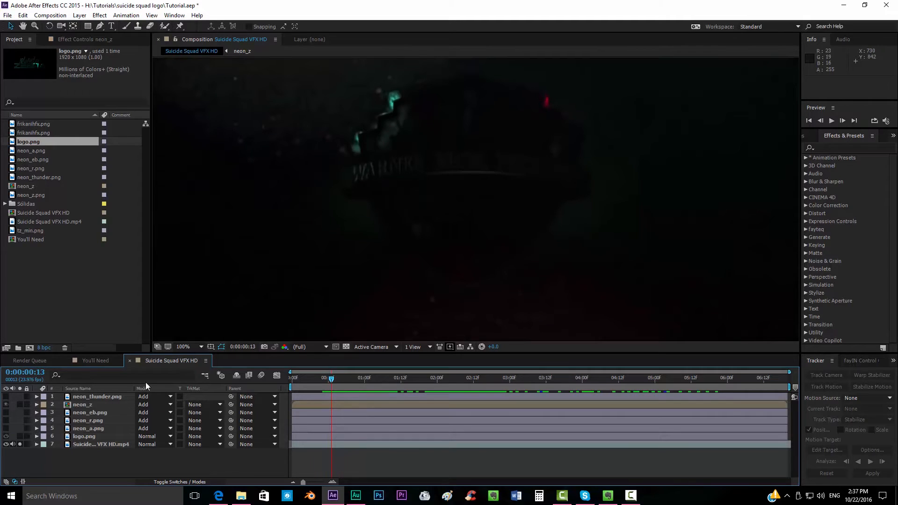
Unsolo the reference video, check which letters neon_eb.png lights up, and hide the neon_z and logo.png layers.
left_click(19, 445)
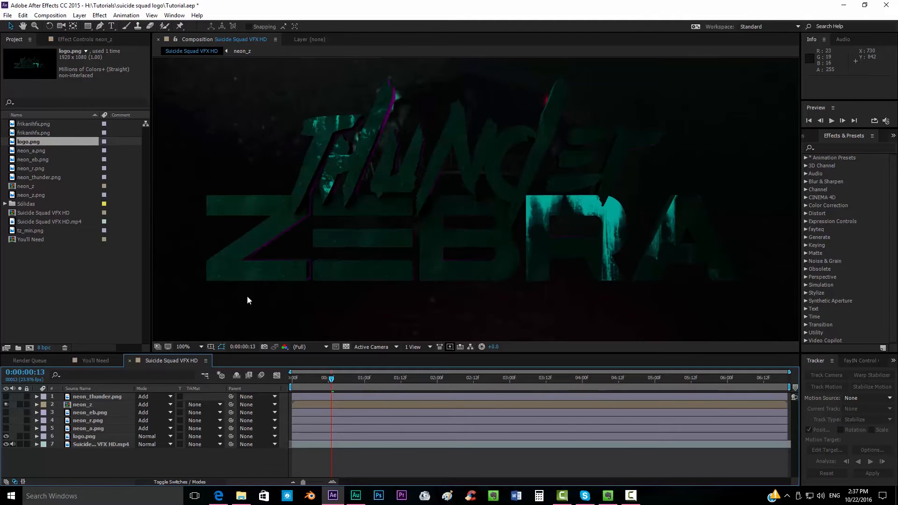
left_click(82, 413)
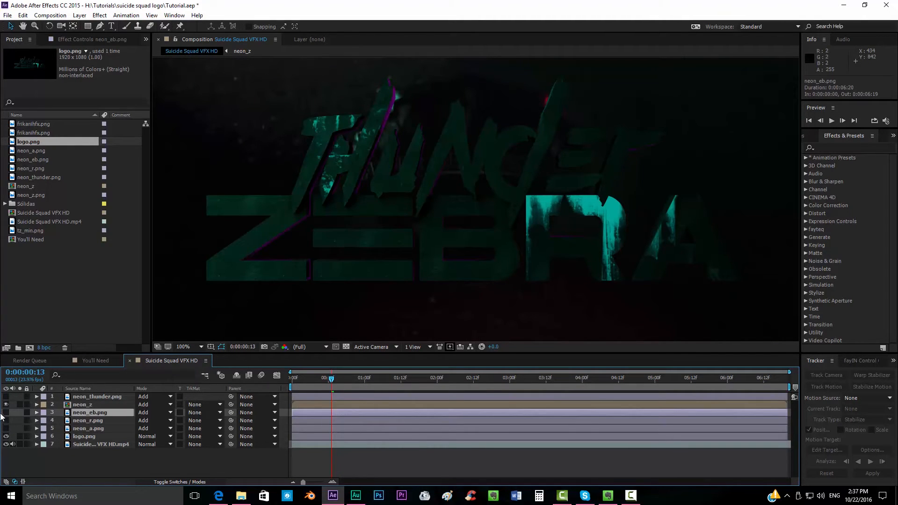
left_click(6, 413)
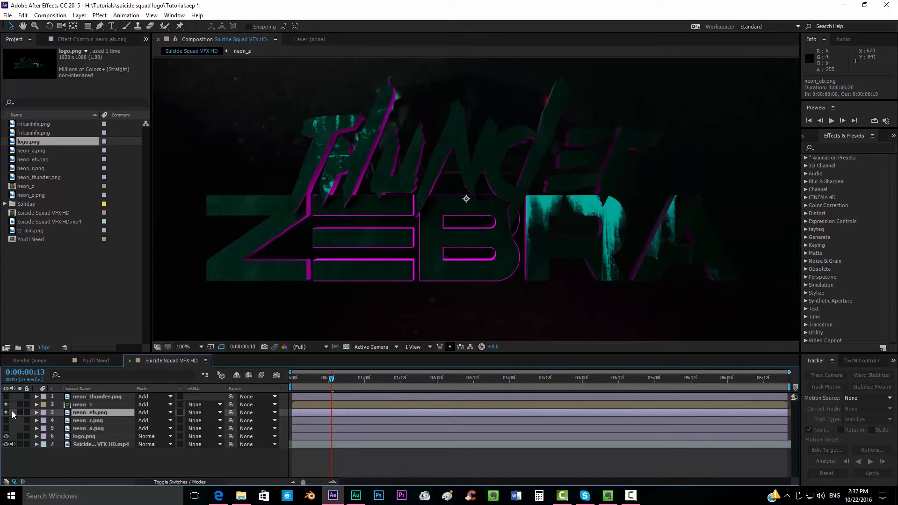
left_click(6, 413)
left_click(6, 404)
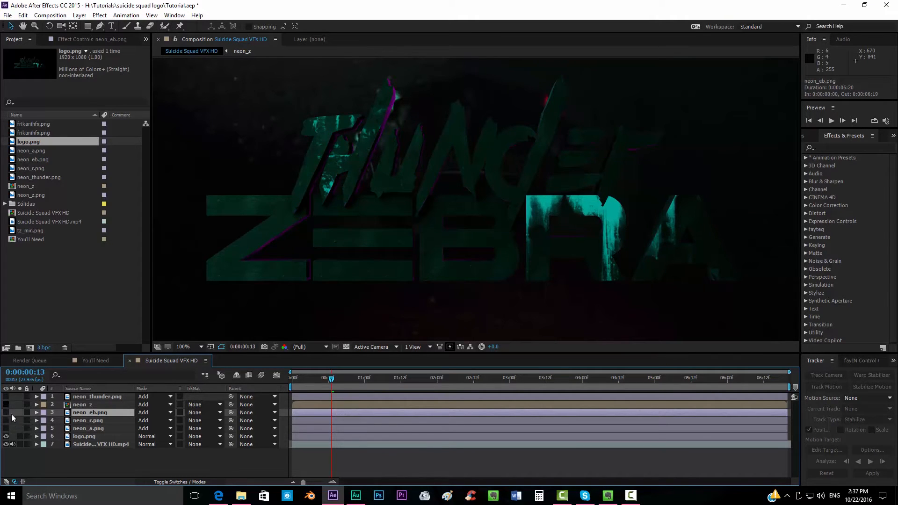
left_click(6, 436)
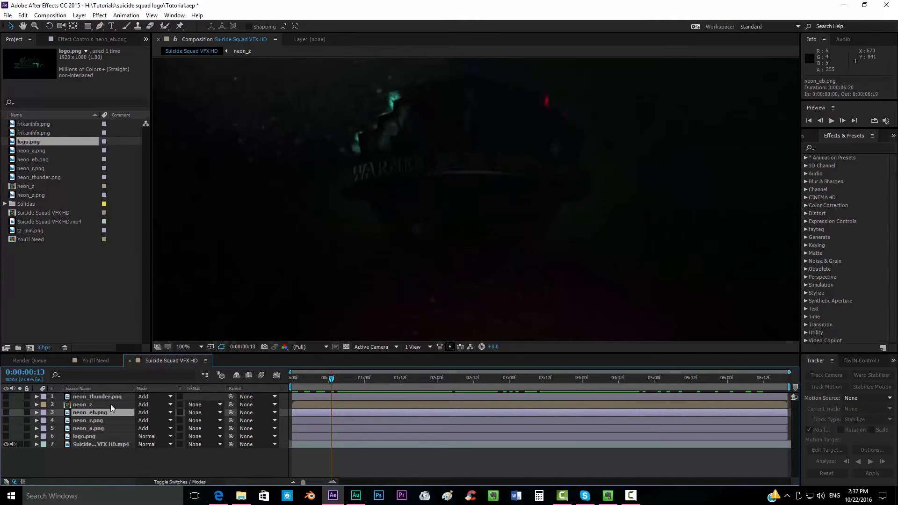
Start keyframing the Opacity of neon_eb.png with a value of 0% at 0:00:00:12.
key("t")
left_click_drag(336, 211, 405, 248)
scroll(406, 250, "up", 1)
left_click_drag(404, 281, 386, 259)
key("Page_Up")
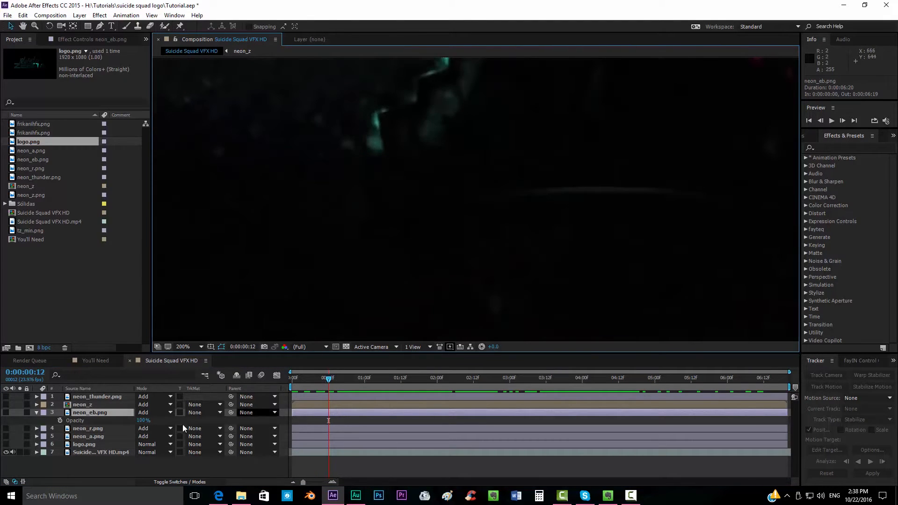
left_click(142, 421)
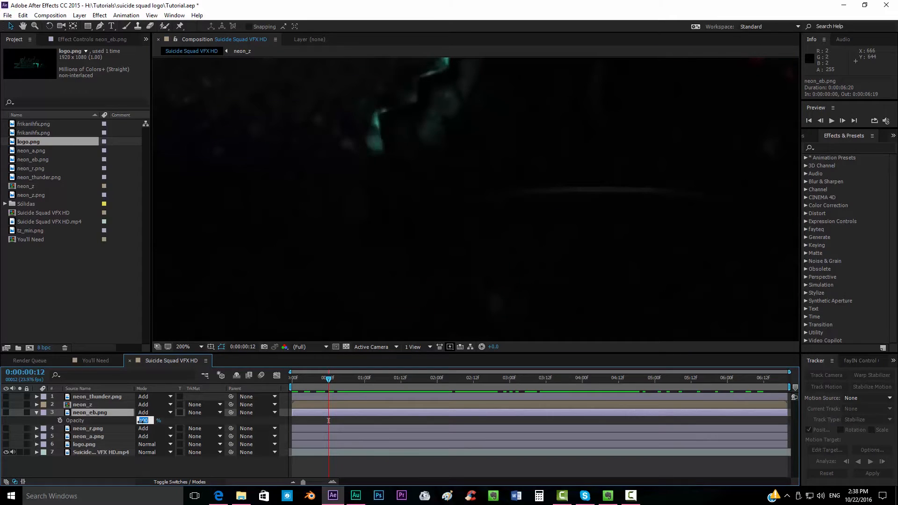
type("0")
key("Return")
Keyframe the Opacity of neon_eb.png to 50% at 0:00:00:14, where the WARNER lettering lights up in the reference.
scroll(366, 206, "down", 2)
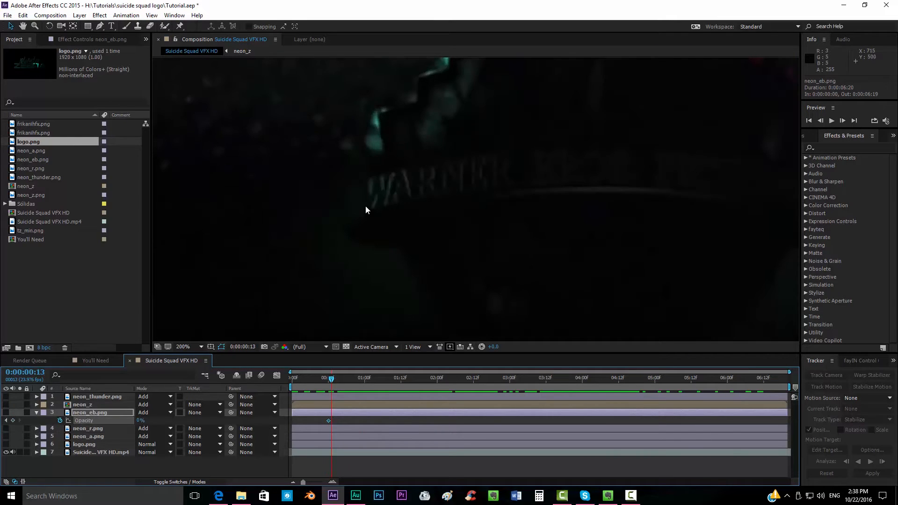
key("Page_Down")
key("Page_Down")
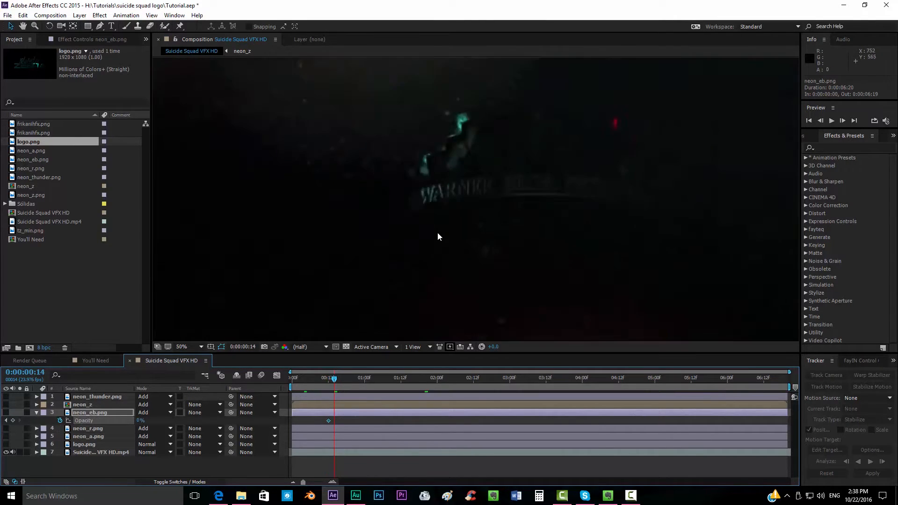
scroll(431, 226, "up", 2)
key("Page_Up")
key("Page_Down")
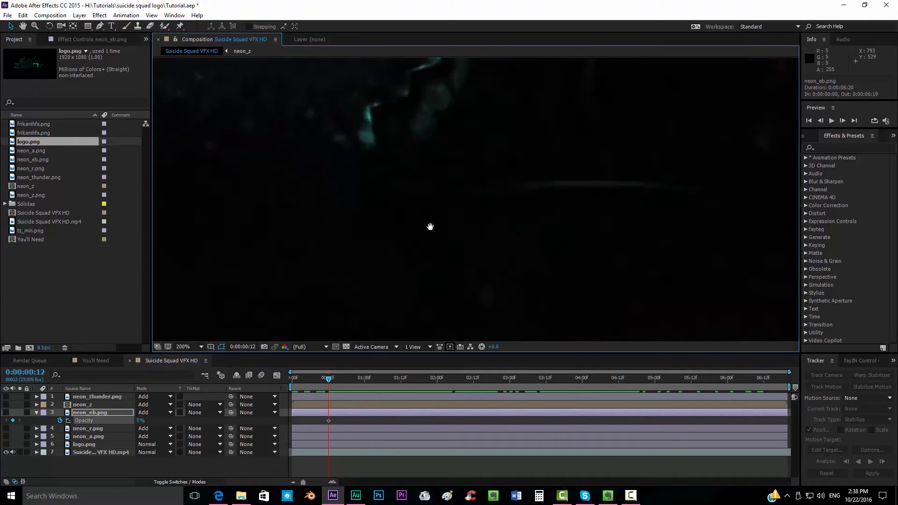
left_click(139, 420)
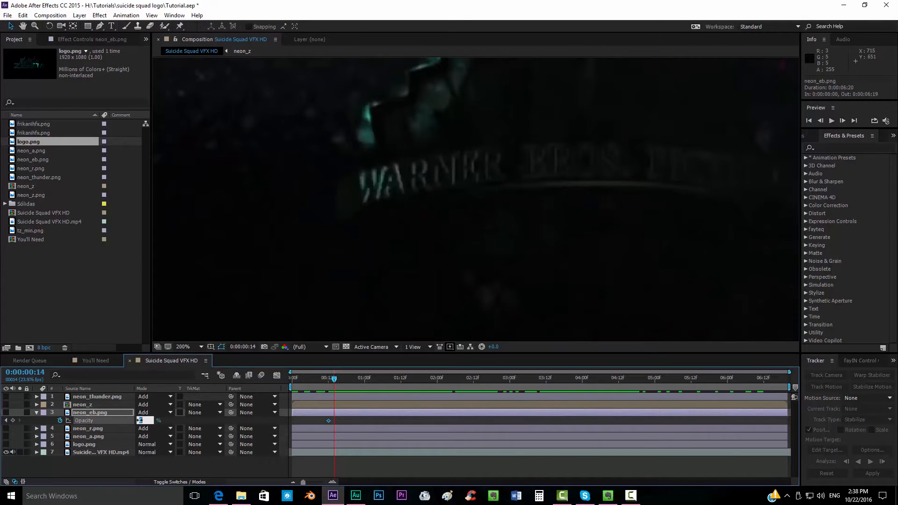
type("50")
key("Return")
Keyframe neon_eb.png's Opacity at 0:00:00:15, to 0% at 0:00:00:16, and to 100% at 0:00:00:17.
key("Page_Down")
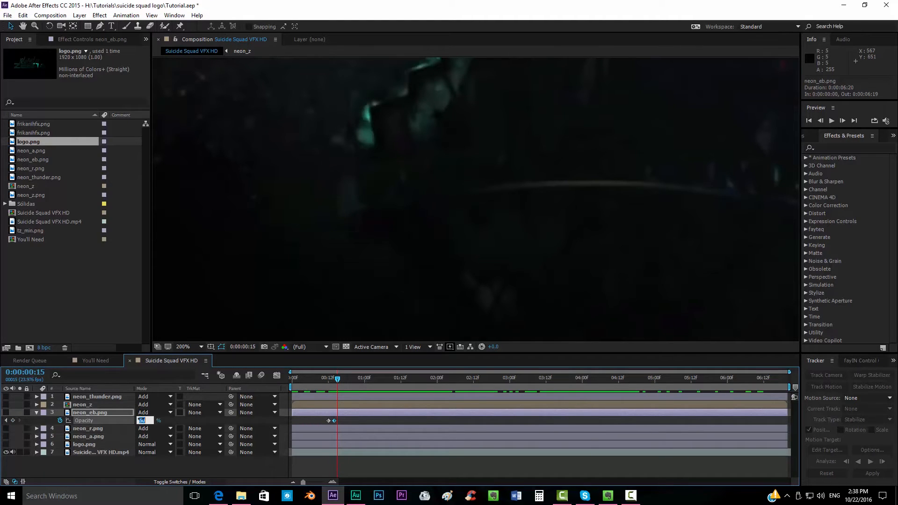
key("Page_Down")
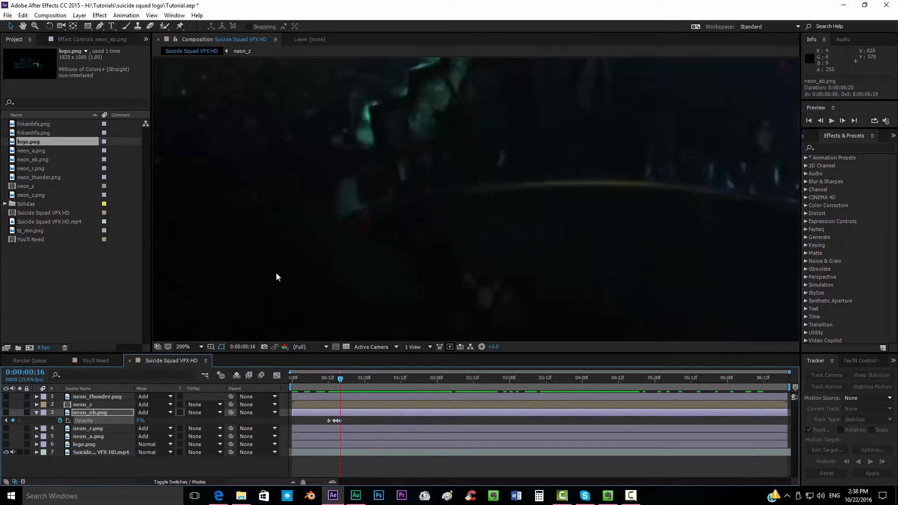
key("Page_Down")
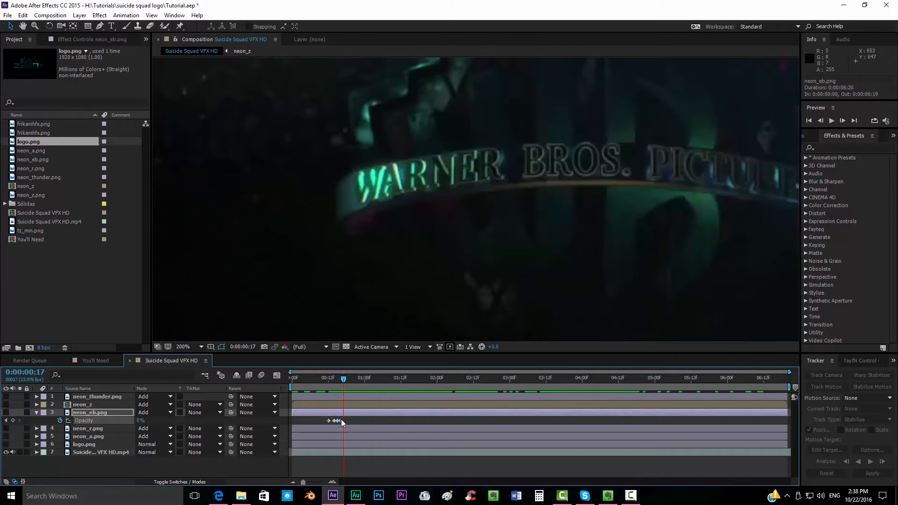
left_click(140, 421)
key("Return")
Examine the reference footage from 0:00:00:17 to 0:00:03:18 for the next flicker of the WARNER lettering.
key("Page_Down")
key("Page_Down")
key("Page_Down")
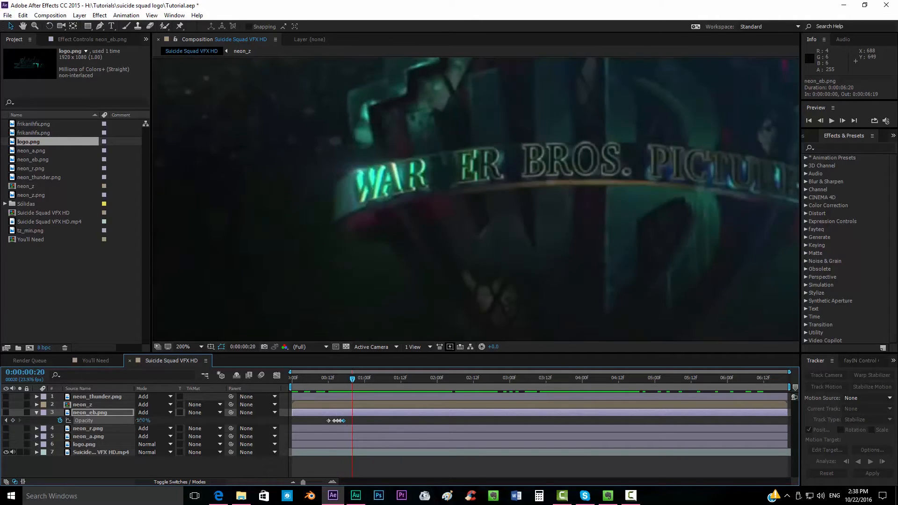
key("Page_Down")
key("Page_Down")
key("Page_Down")
key("Page_Down")
key("Page_Down")
key("Page_Down")
key("Page_Down")
key("Page_Down")
key("Page_Down")
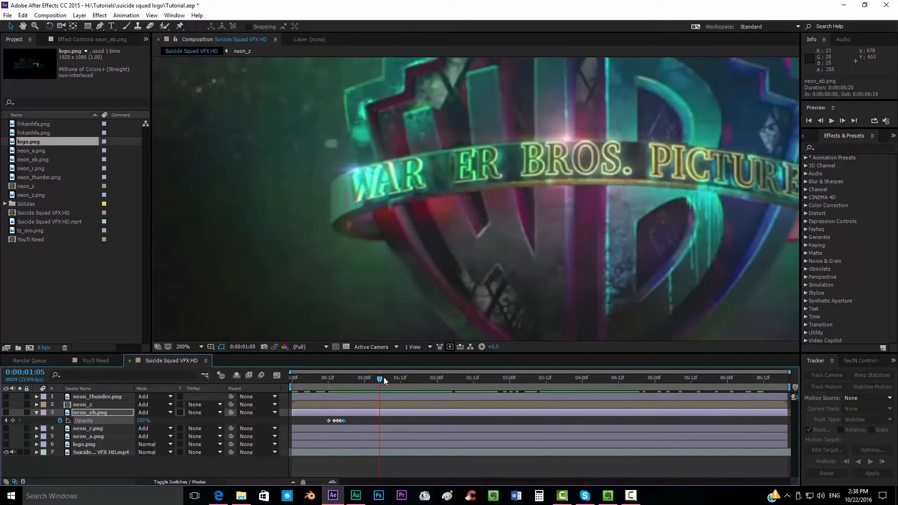
left_click_drag(379, 380, 564, 383)
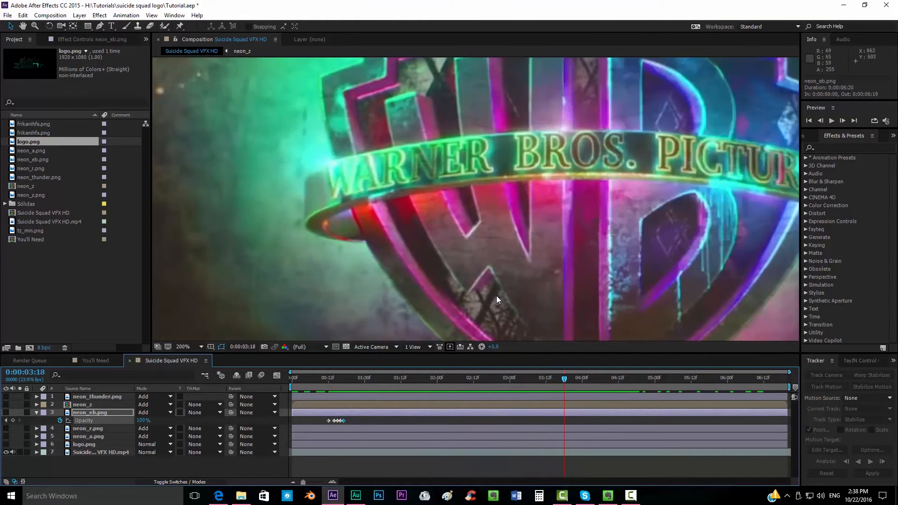
Add a holding Opacity keyframe to neon_eb.png at 0:00:03:17 and set its Opacity to 30% at 0:00:03:19.
key("Page_Up")
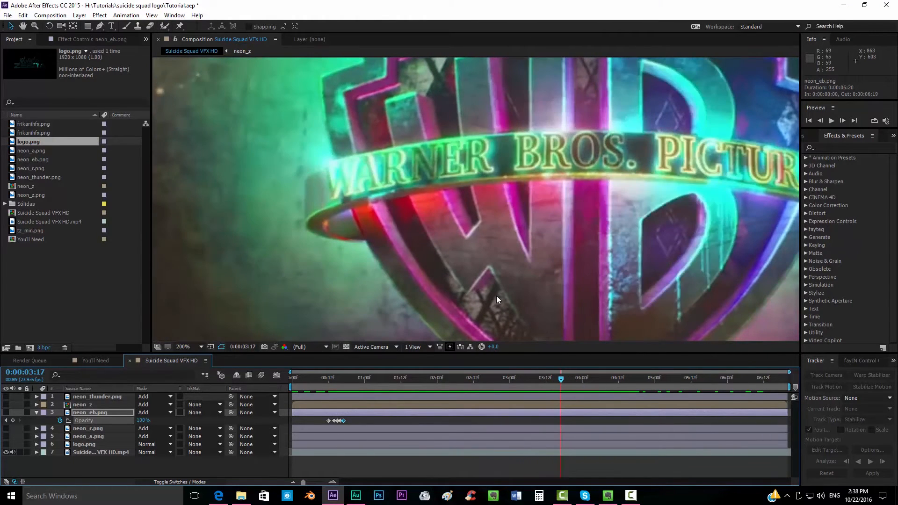
left_click(13, 420)
key("Page_Down")
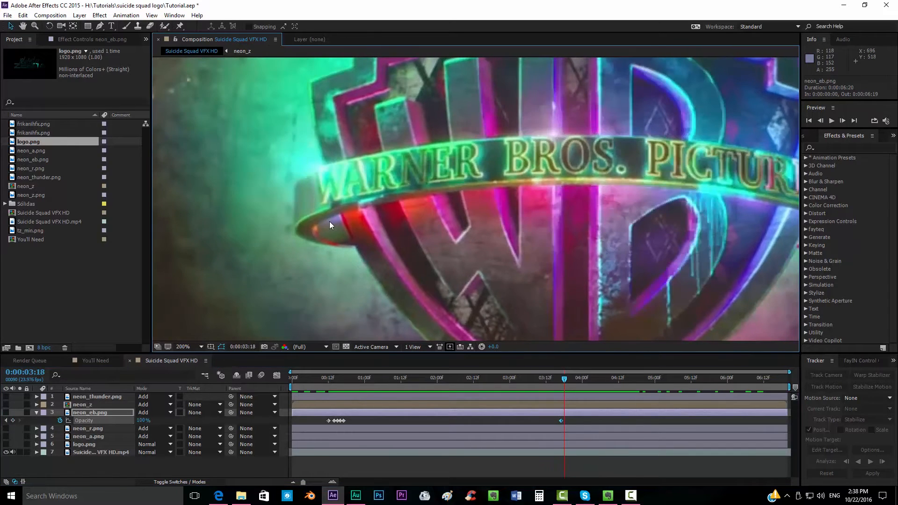
left_click(144, 421)
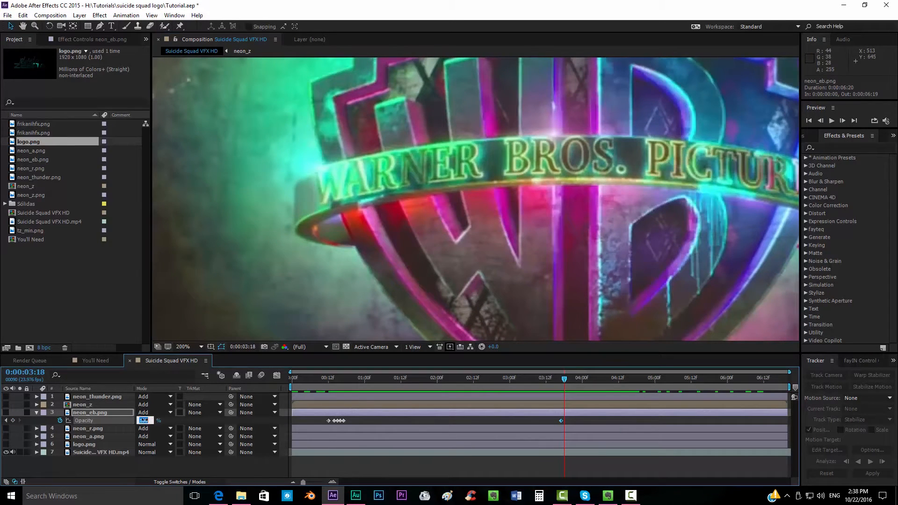
left_click(327, 469)
key("Page_Down")
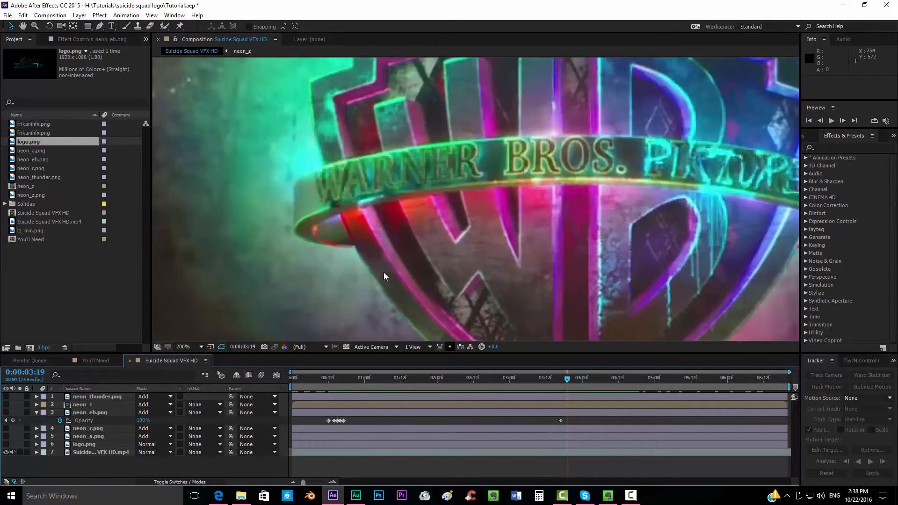
left_click(144, 420)
type("30")
key("Return")
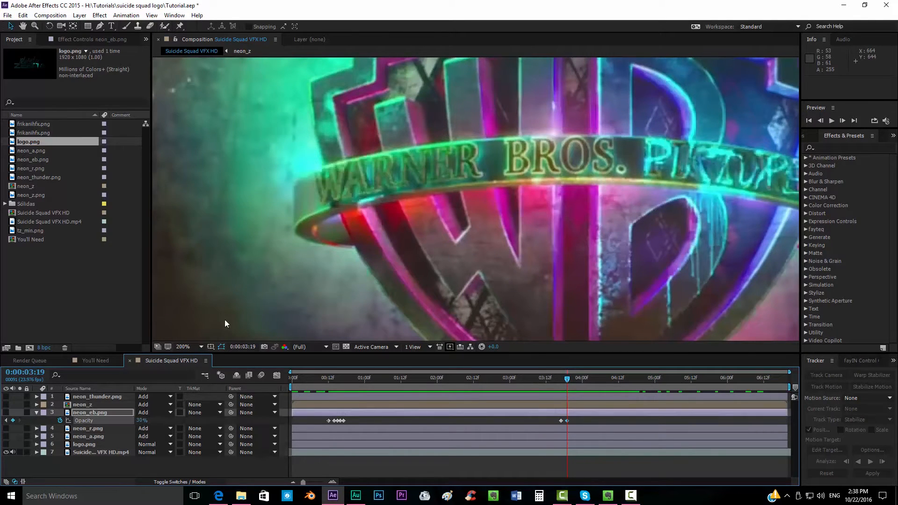
Set neon_eb.png's Opacity to 100% at 0:00:03:20 and add a holding Opacity keyframe at 0:00:03:21.
key("Page_Down")
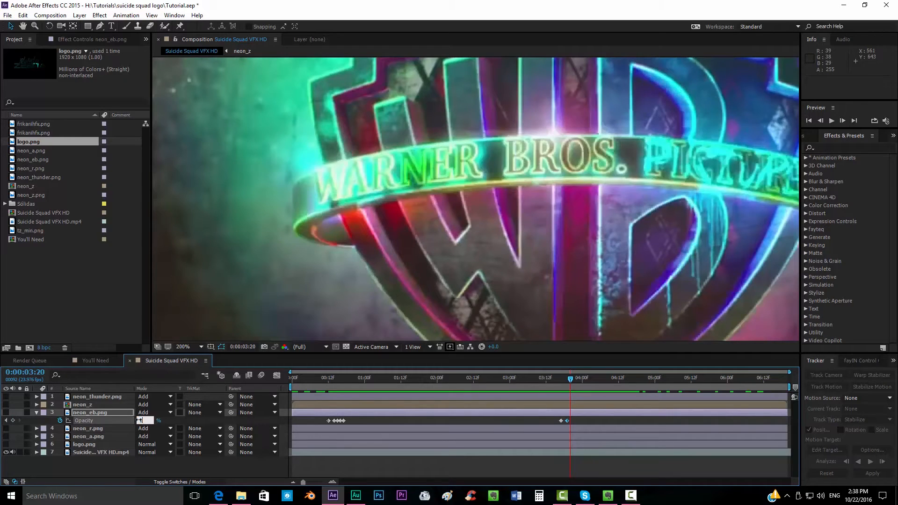
key("Return")
key("Page_Down")
key("Page_Down")
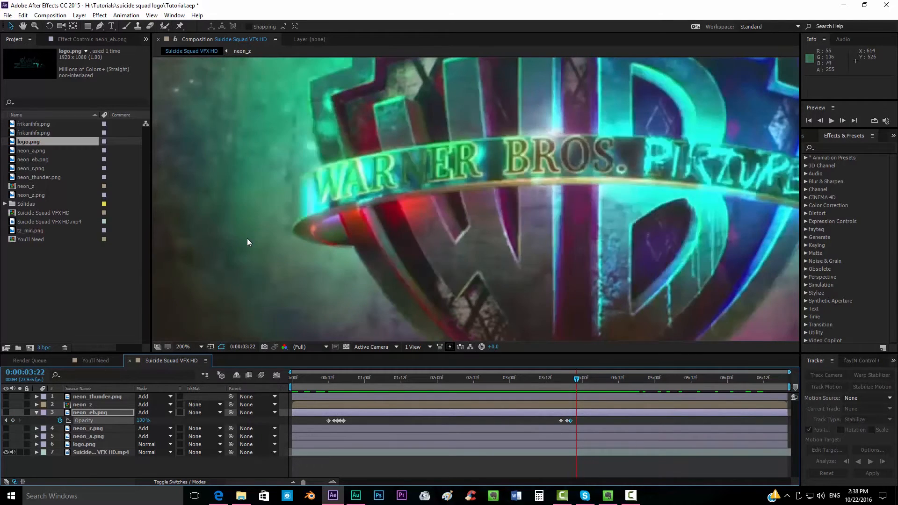
key("Page_Up")
Keyframe neon_eb.png's Opacity to 0% at 0:00:04:03 and to 100% at 0:00:04:04, following the lettering's flicker in the reference.
key("Page_Down")
key("Page_Down")
key("Page_Down")
key("Page_Down")
key("Page_Down")
key("Page_Down")
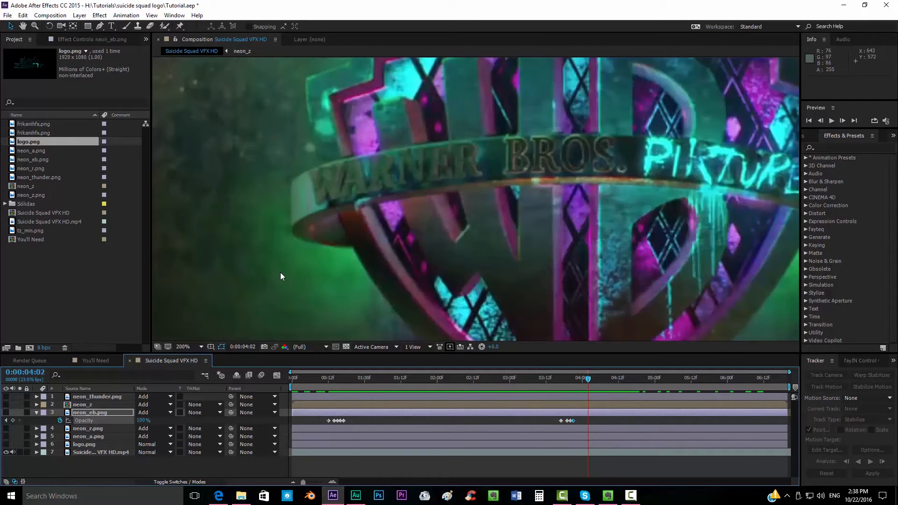
left_click(143, 421)
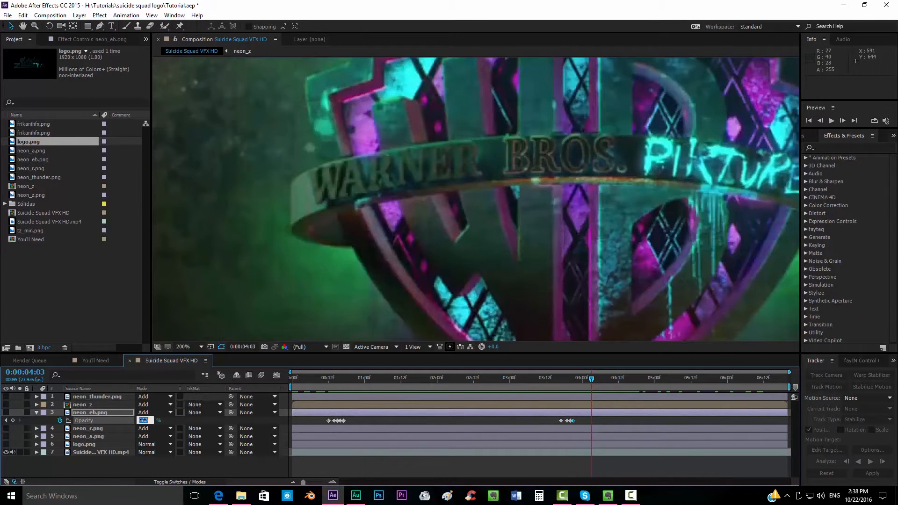
type("0")
key("Return")
key("Page_Down")
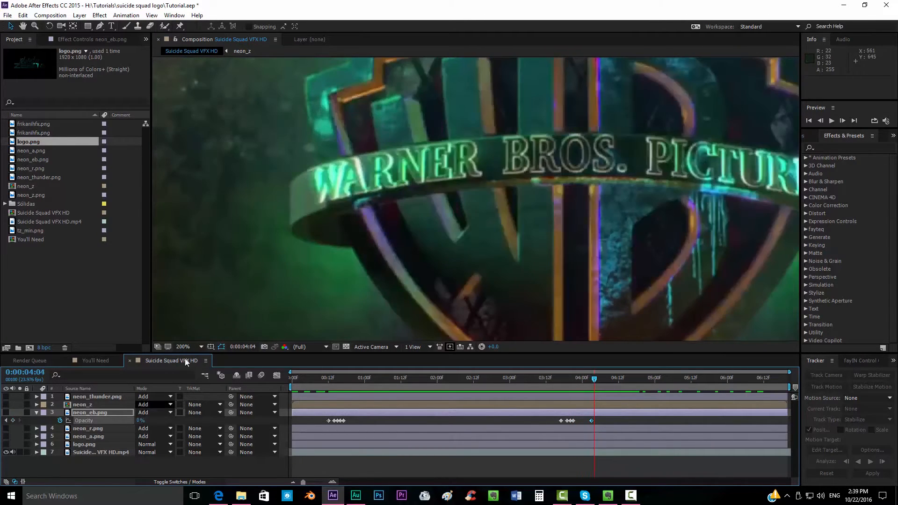
left_click(139, 421)
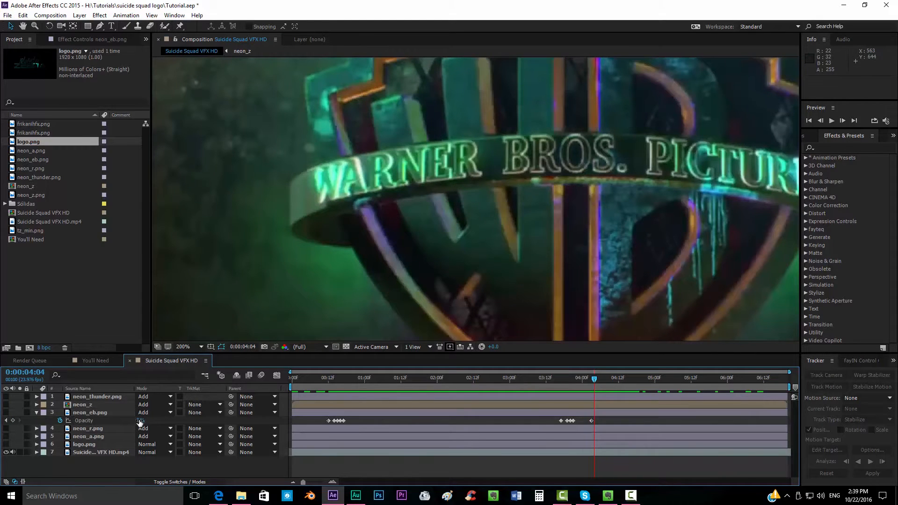
type("100")
key("Return")
Keyframe neon_eb.png's Opacity to 0% at 0:00:04:07, where the reference lettering goes dark.
key("Page_Down")
key("Page_Down")
key("Page_Down")
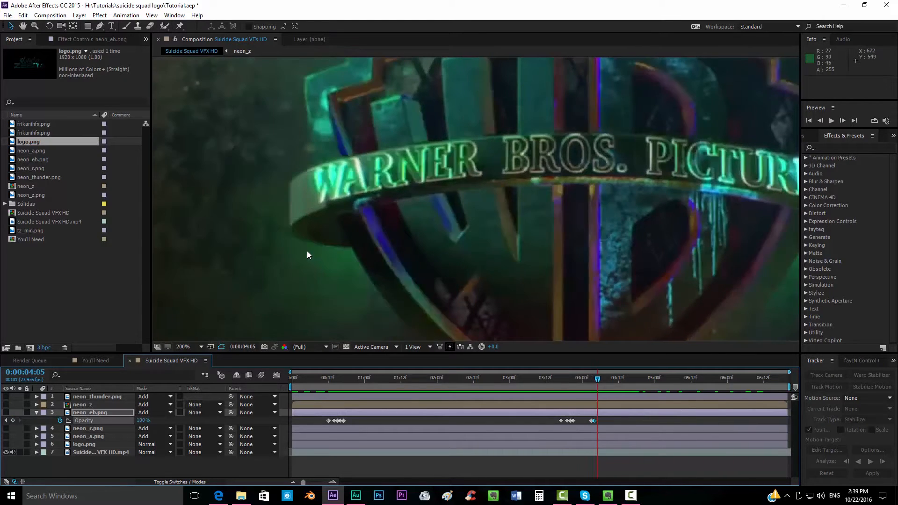
left_click(140, 420)
type("0")
key("Return")
key("Page_Down")
key("Page_Down")
key("Page_Down")
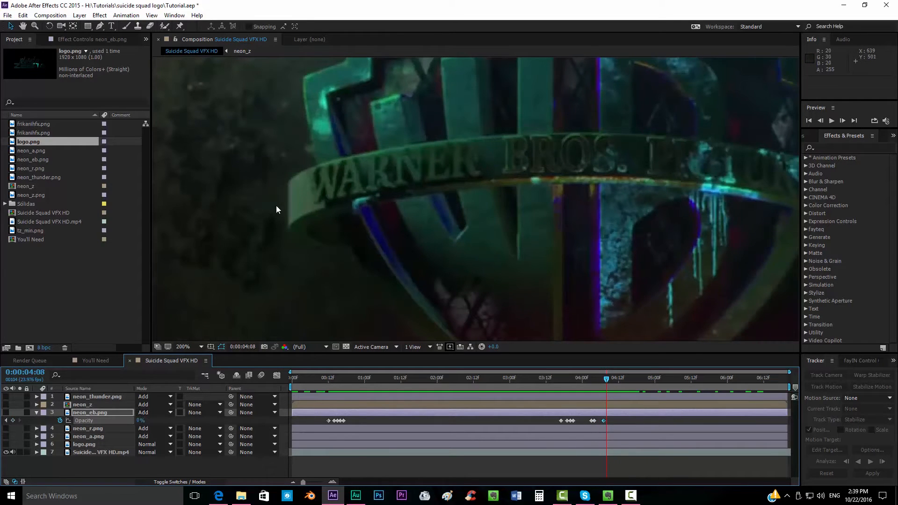
Preview the flicker from the start at Fit magnification, with logo.png, neon_eb.png and neon_z shown and the reference footage hidden.
left_click_drag(614, 382, 240, 389)
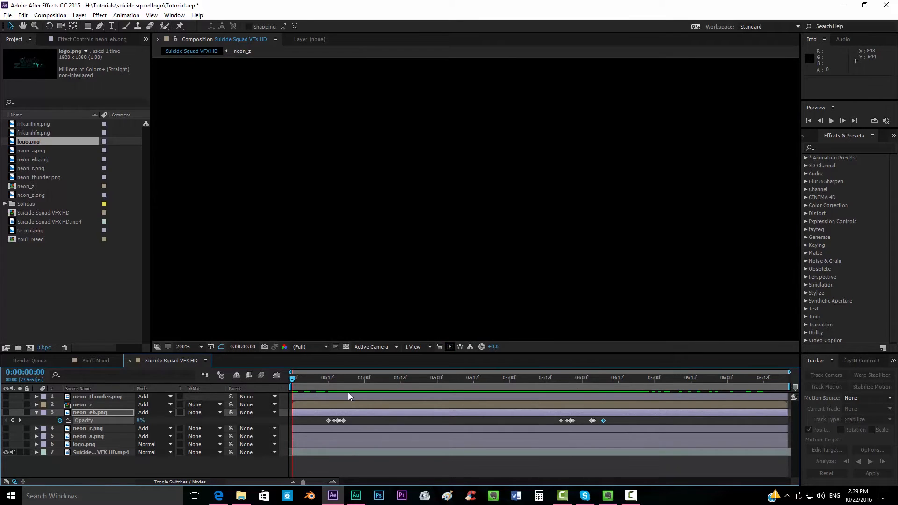
left_click(369, 382)
left_click(6, 452)
left_click(6, 444)
left_click(5, 412)
left_click(5, 404)
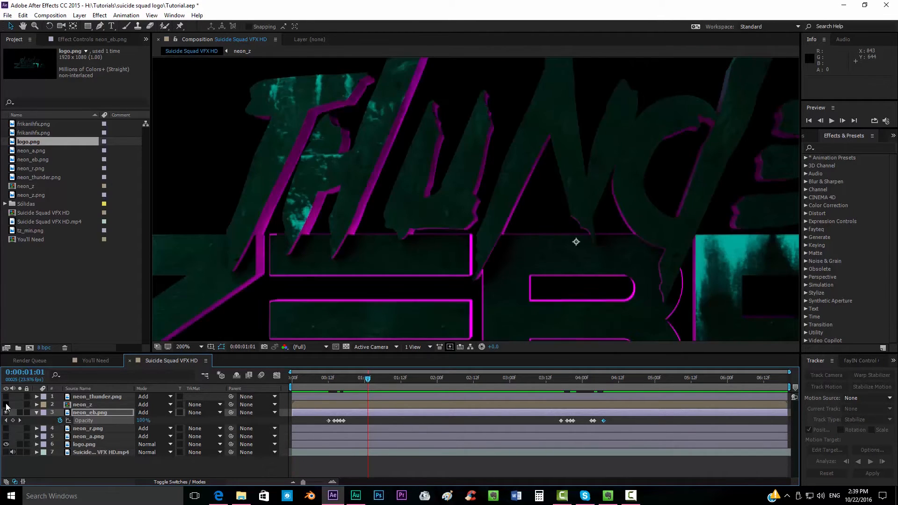
left_click(186, 346)
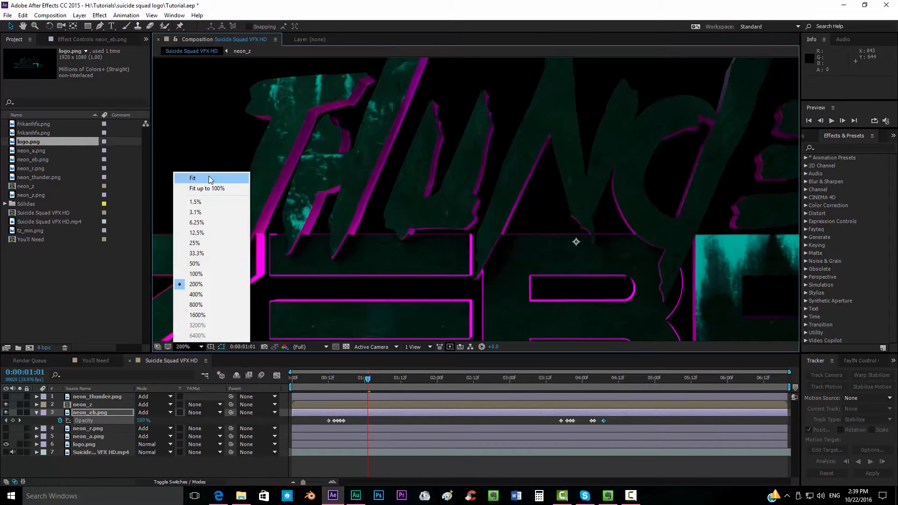
left_click(192, 178)
key("Home")
left_click(831, 121)
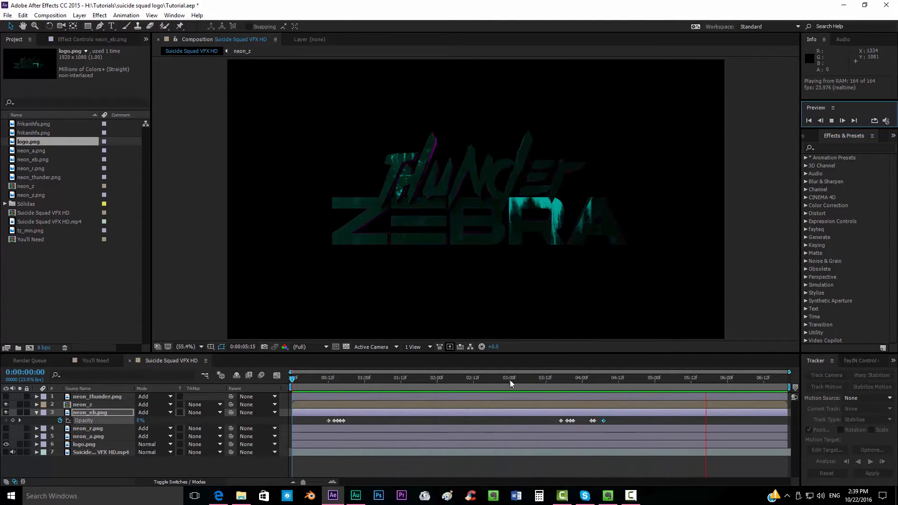
left_click_drag(461, 381, 418, 387)
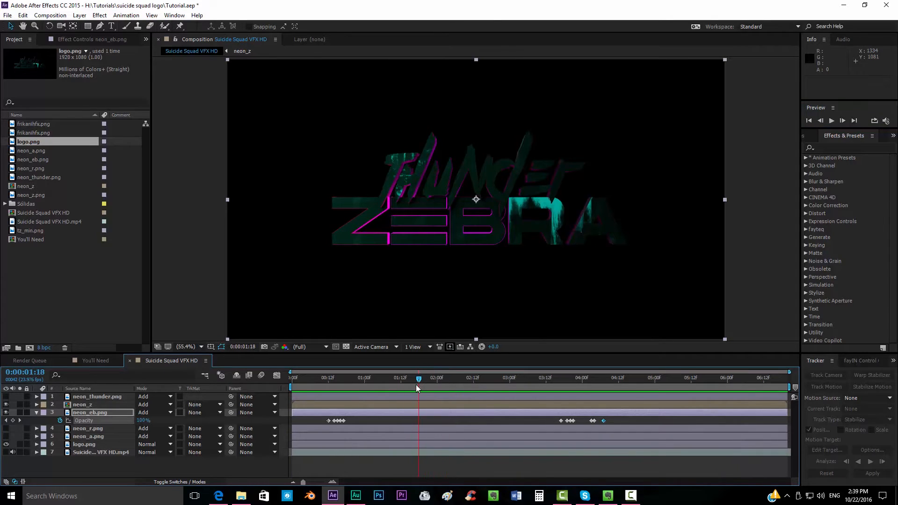
Hide neon_eb.png, neon_z and logo.png, and show the reference footage at 0:00:00:17.
left_click(325, 381)
left_click(6, 413)
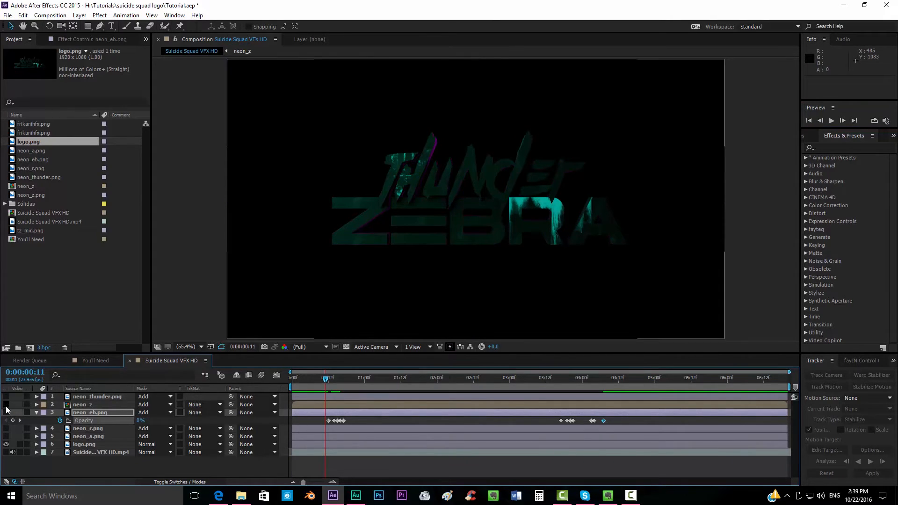
left_click(6, 405)
left_click(6, 444)
left_click(6, 453)
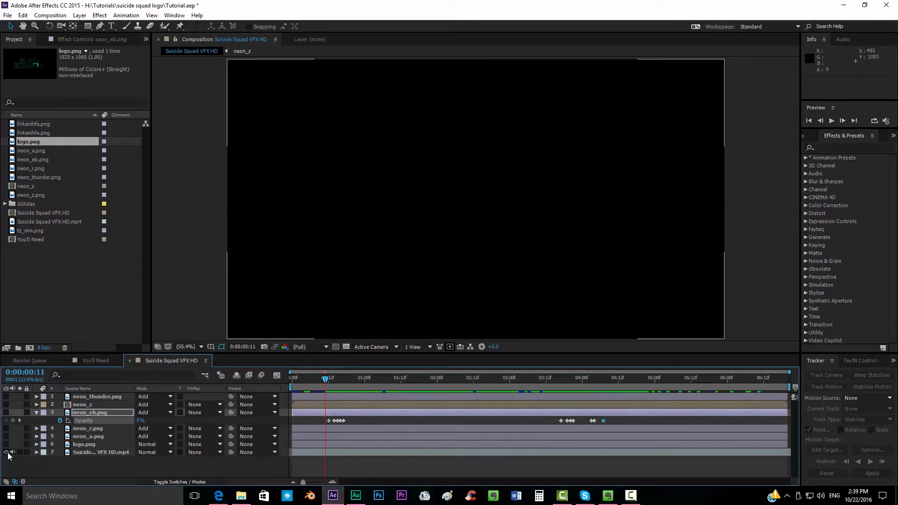
left_click(338, 380)
left_click_drag(338, 381, 343, 381)
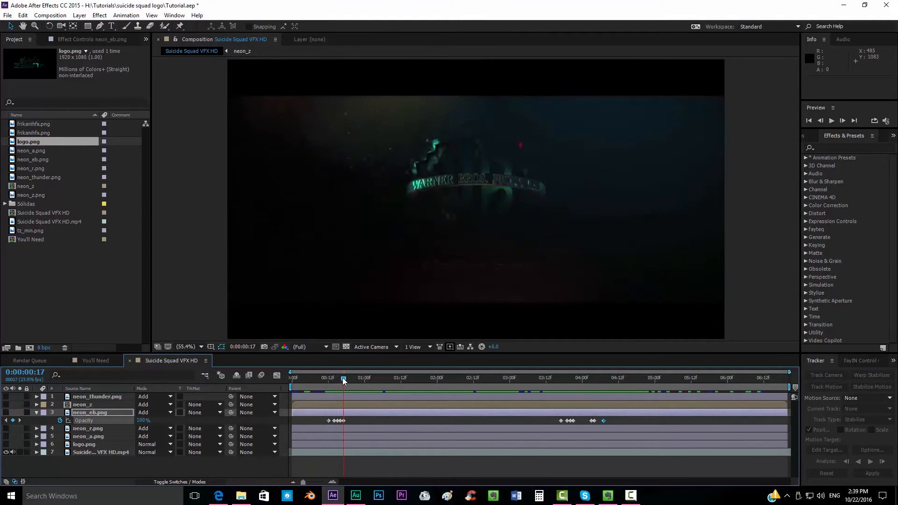
scroll(425, 210, "up", 2)
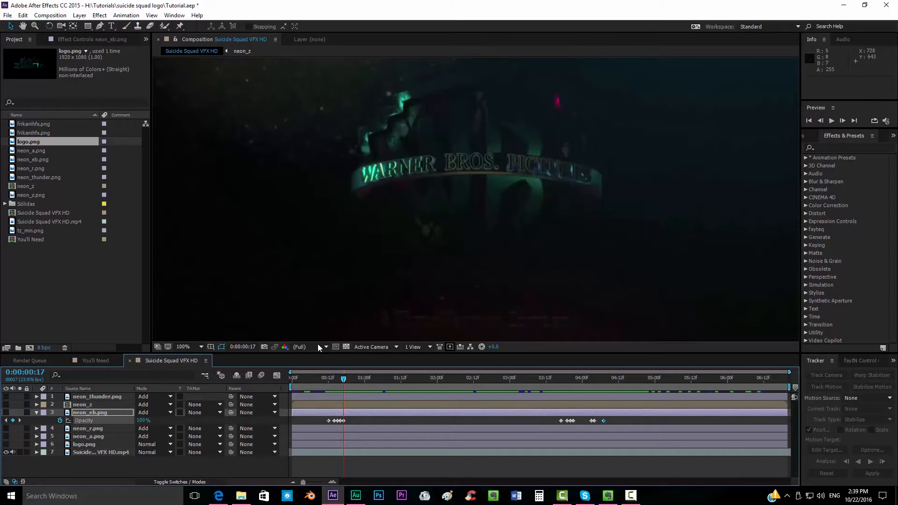
Collapse neon_eb.png's Opacity and start keyframing neon_r.png's Opacity at 0% at 0:00:00:12.
left_click(89, 414)
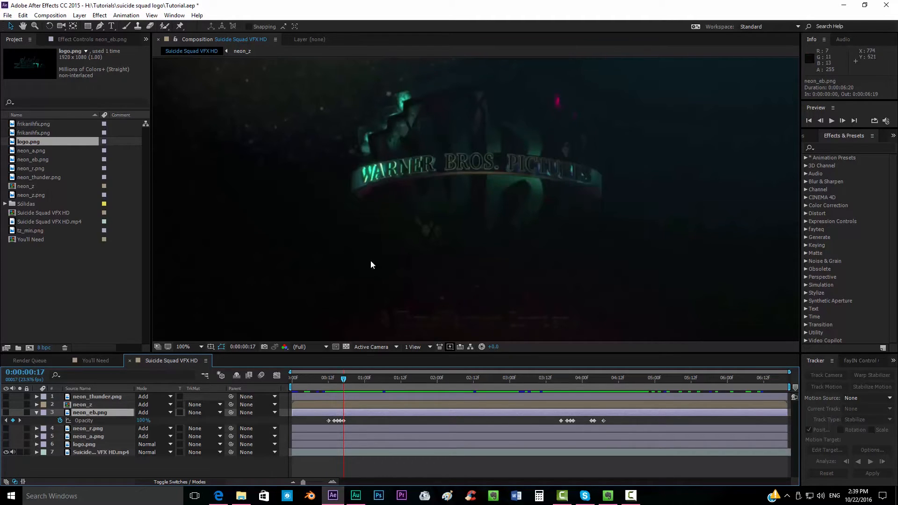
left_click_drag(347, 379, 331, 393)
key("period")
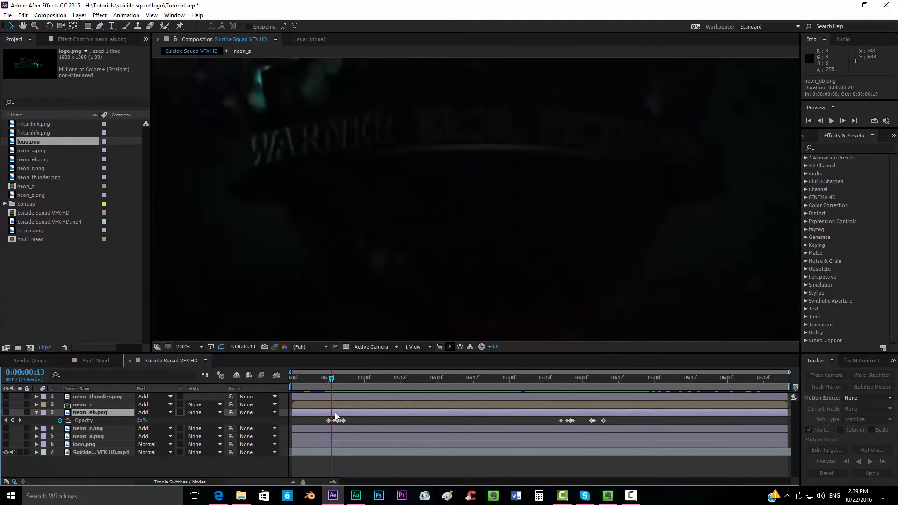
key("Page_Up")
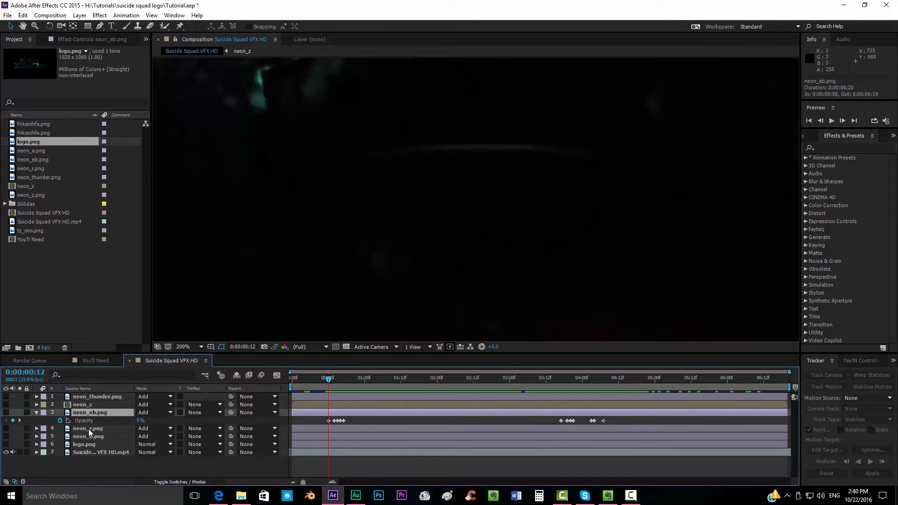
key("t")
left_click(99, 422)
key("t")
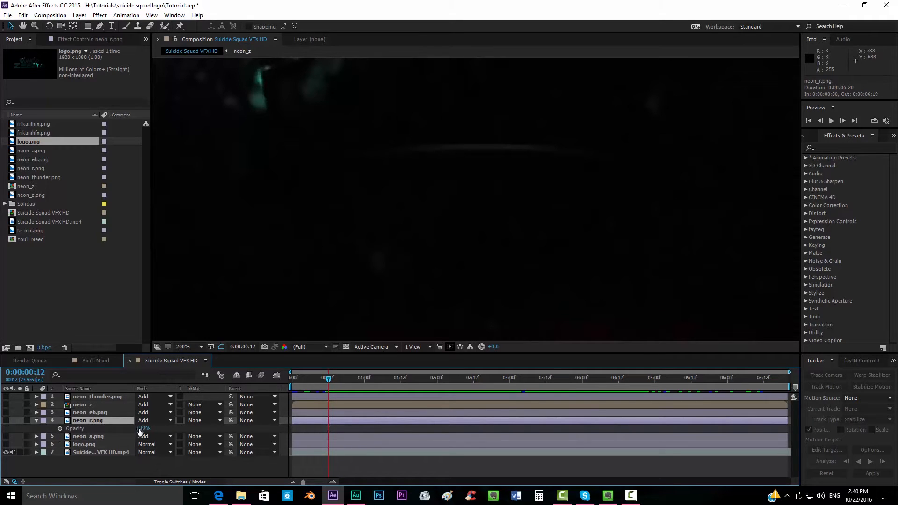
left_click(143, 429)
type("0")
key("Return")
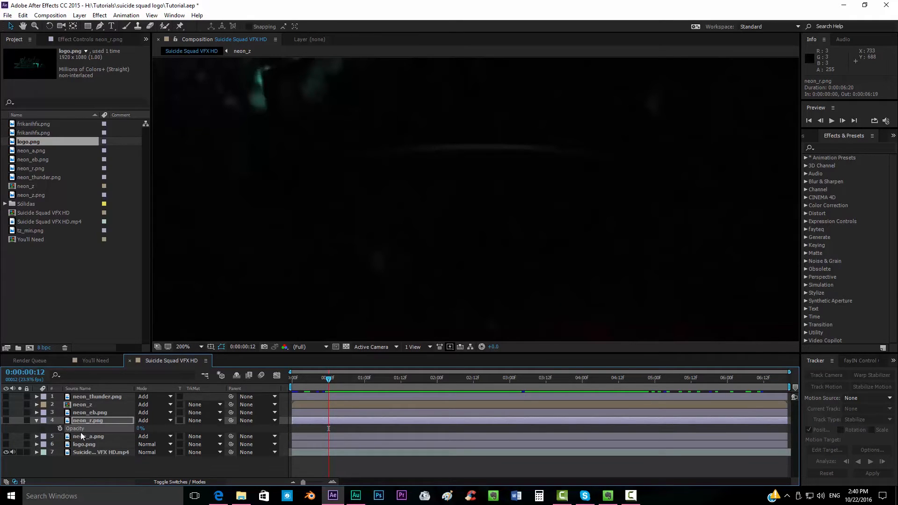
left_click(60, 429)
Keyframe neon_r.png's Opacity to 30% at 0:00:00:14, where the reference lettering faintly lights up.
key("Page_Down")
key("Page_Down")
key("Page_Down")
key("Page_Up")
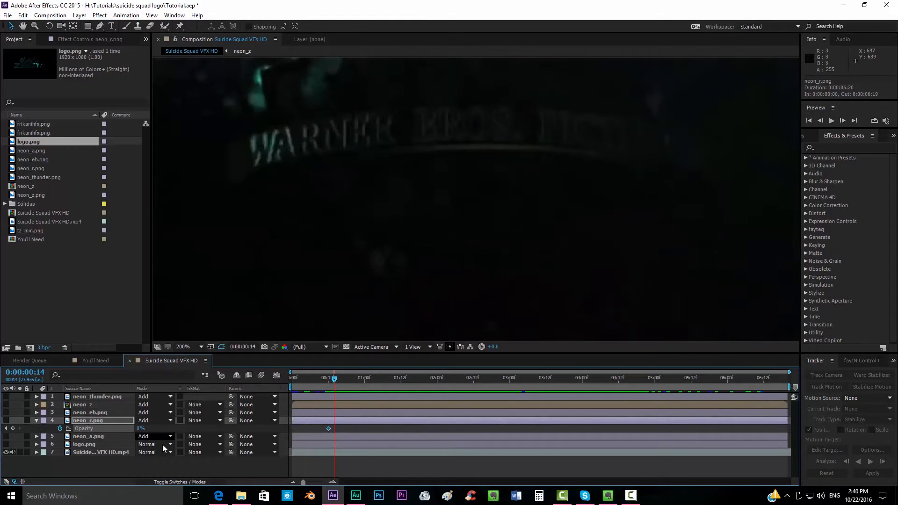
left_click(140, 428)
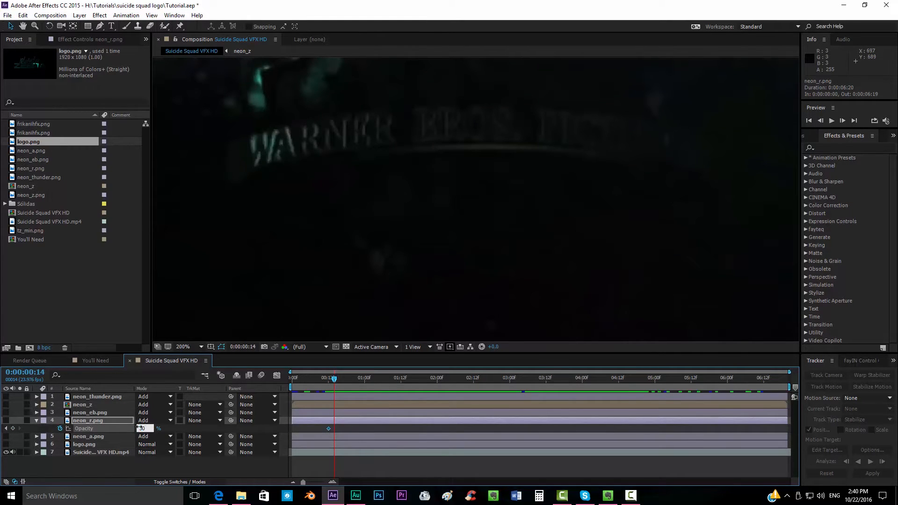
type("30")
key("Return")
Set neon_r.png's Opacity to 0% at 0:00:00:15 and add a holding keyframe at 0:00:00:16.
key("Page_Down")
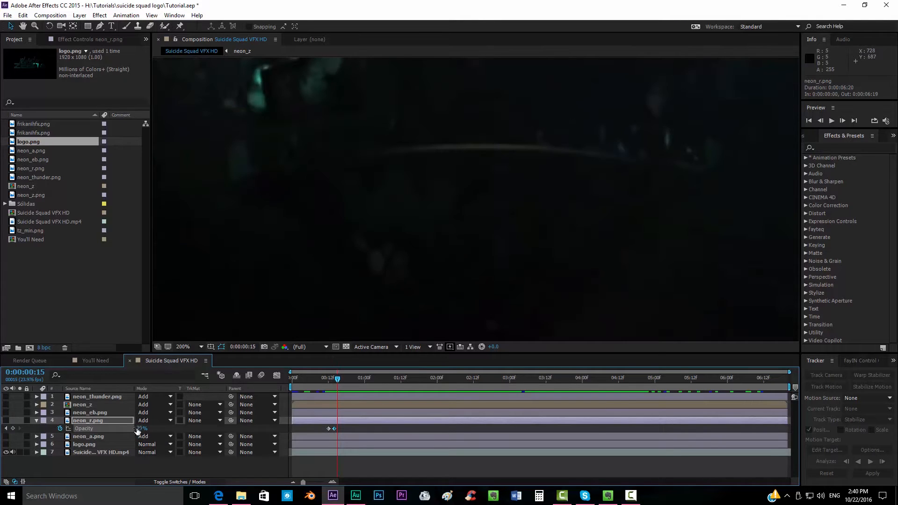
left_click(141, 429)
type("0")
key("Return")
key("Page_Down")
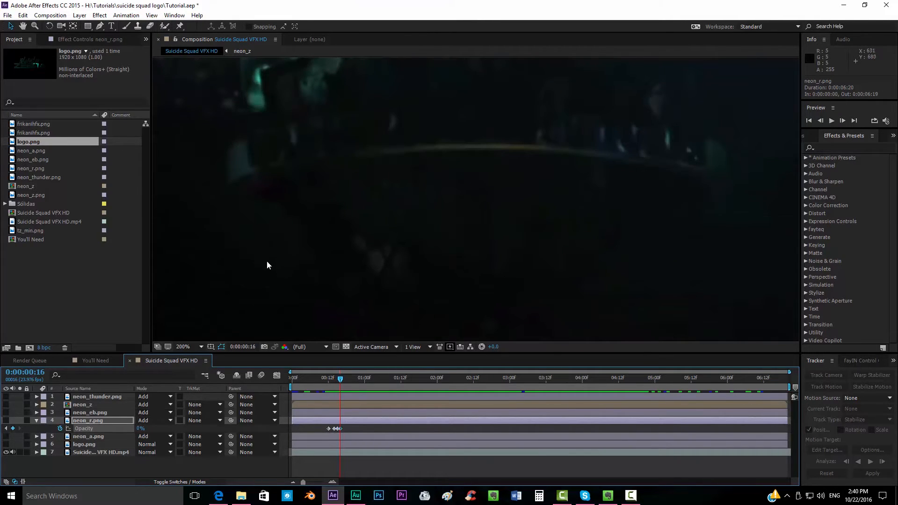
Keyframe neon_r.png's Opacity to 40% at 0:00:00:17 and to 0% at 0:00:00:18.
key("Page_Down")
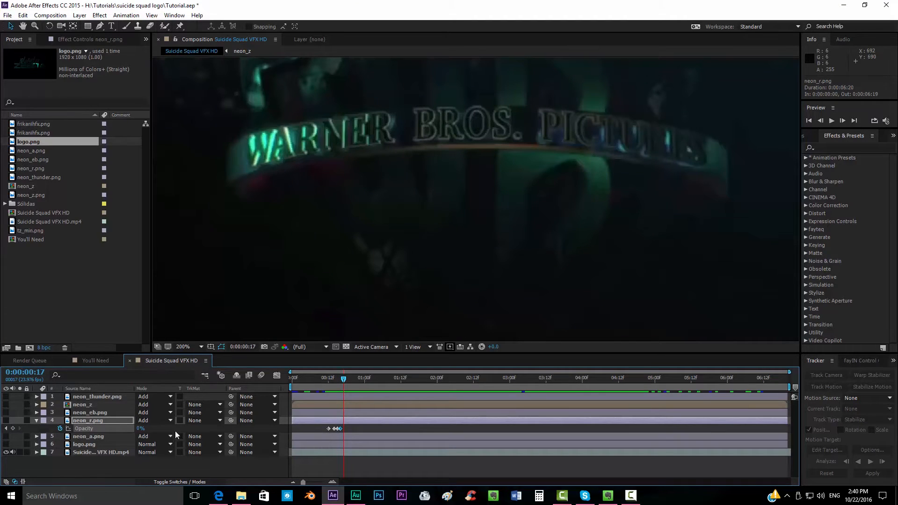
left_click(139, 429)
key("Return")
left_click(140, 429)
key("Return")
key("Page_Down")
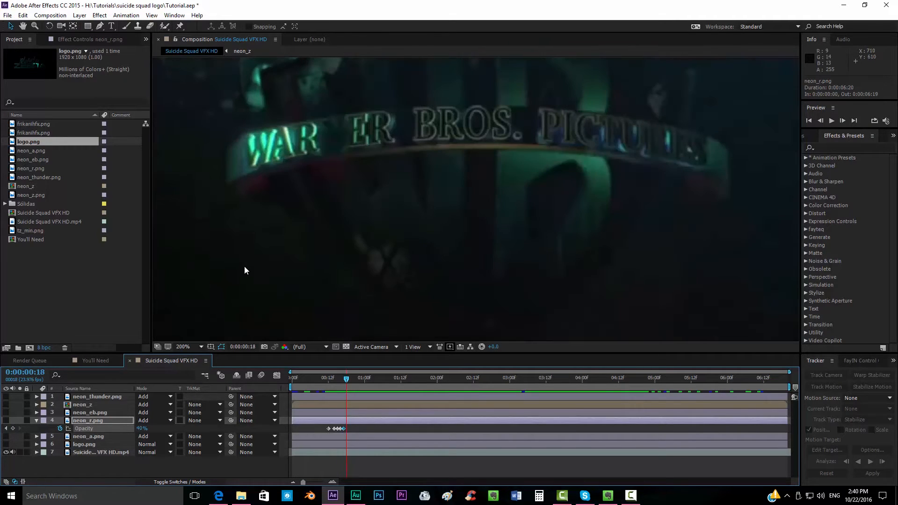
left_click(141, 429)
type("0")
key("Return")
Add a holding Opacity keyframe to neon_r.png at 0:00:00:21 and raise its Opacity at 0:00:00:22.
key("Page_Down")
key("Page_Down")
key("Page_Down")
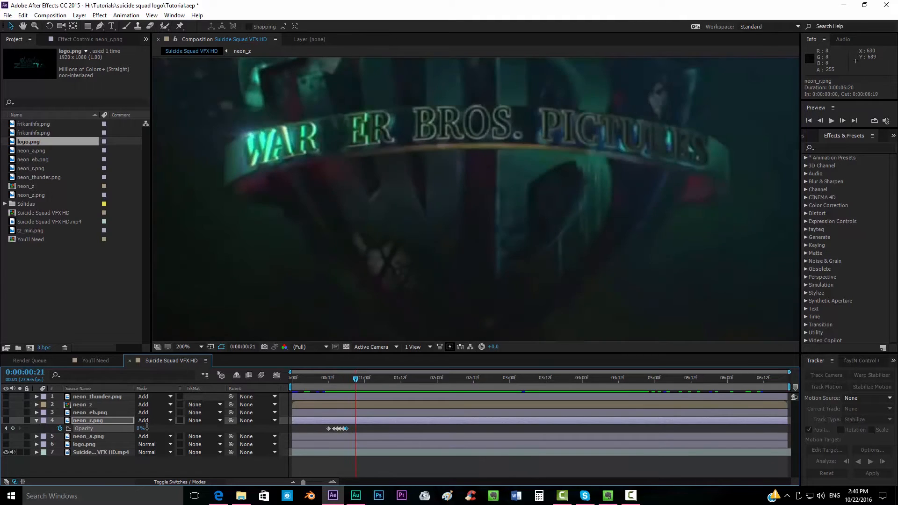
left_click(13, 429)
key("Page_Down")
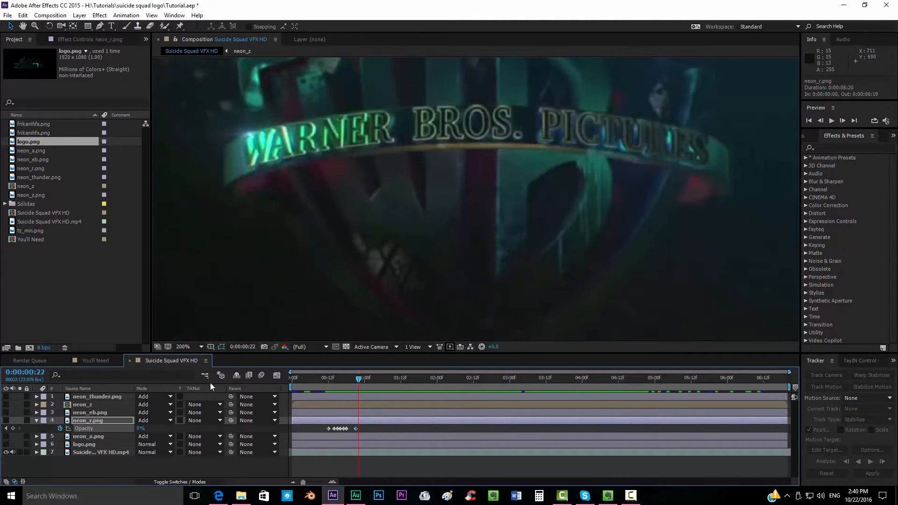
left_click(140, 428)
key("Return")
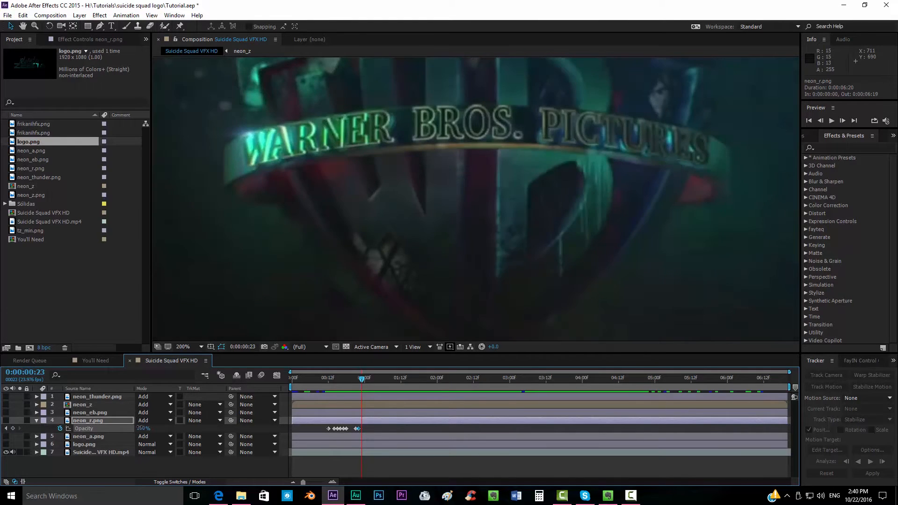
Add an Opacity keyframe to neon_r.png at 0:00:01:00 and set its Opacity to 0% at 0:00:01:01.
key("Page_Down")
key("Page_Down")
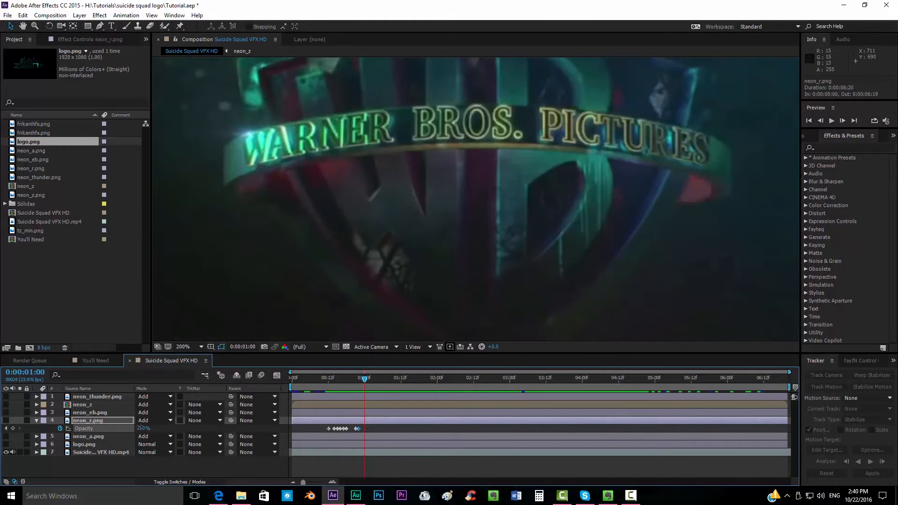
key("Page_Down")
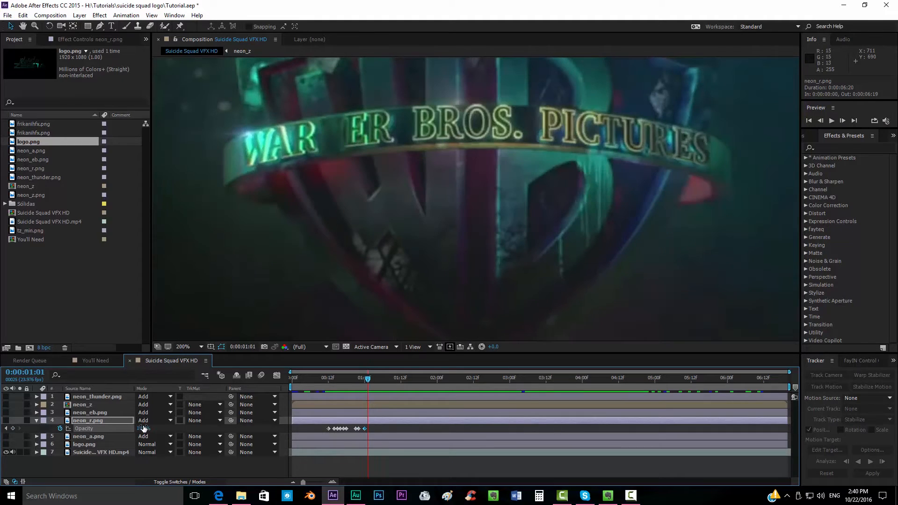
left_click(143, 429)
type("0")
key("Return")
key("Page_Down")
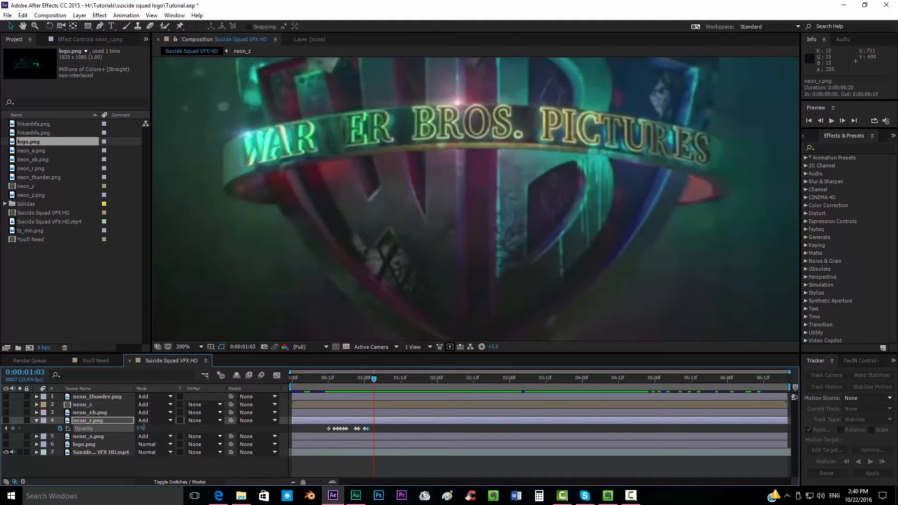
key("Page_Up")
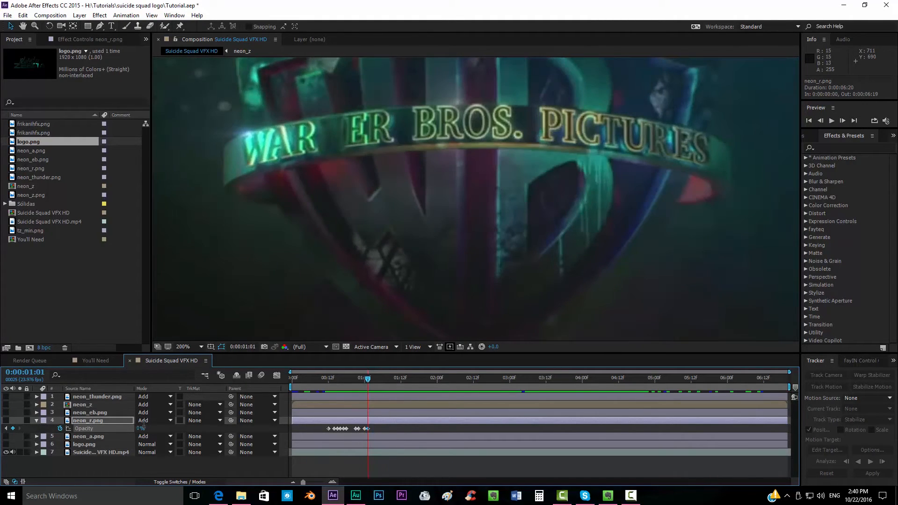
Keyframe neon_r.png's Opacity to 20% at 0:00:01:01 and to 0% at 0:00:01:02.
left_click(140, 429)
type("20")
key("Return")
key("Page_Down")
left_click(139, 428)
type("0")
key("Return")
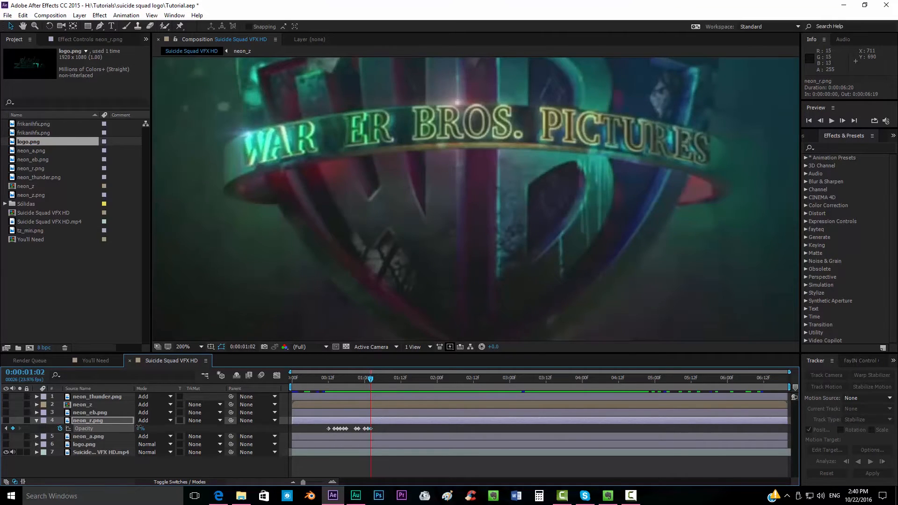
Set neon_r.png's Opacity to 20% at 0:00:01:03.
key("Page_Down")
left_click(140, 428)
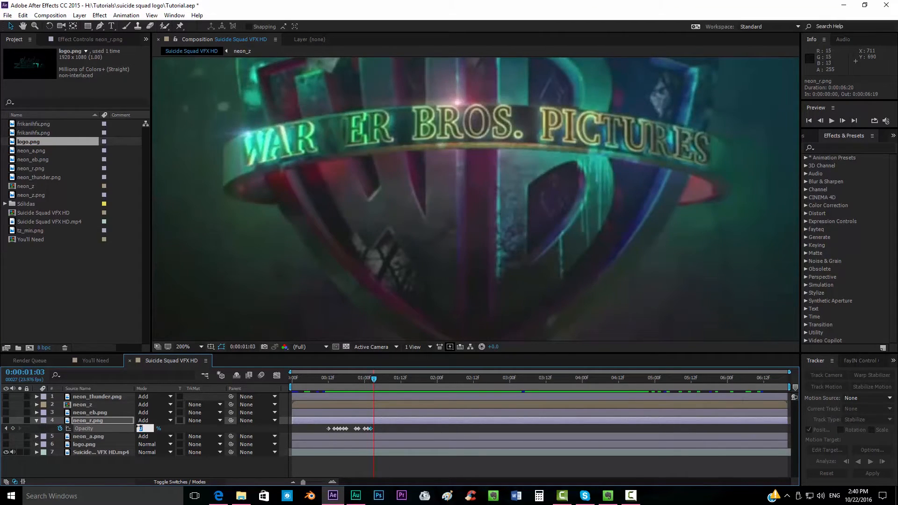
type("20")
key("Return")
Check the letter flicker in the following frames and add an Opacity keyframe to neon_r.png at 0:00:01:08.
key("Page_Down")
key("Page_Down")
key("Page_Down")
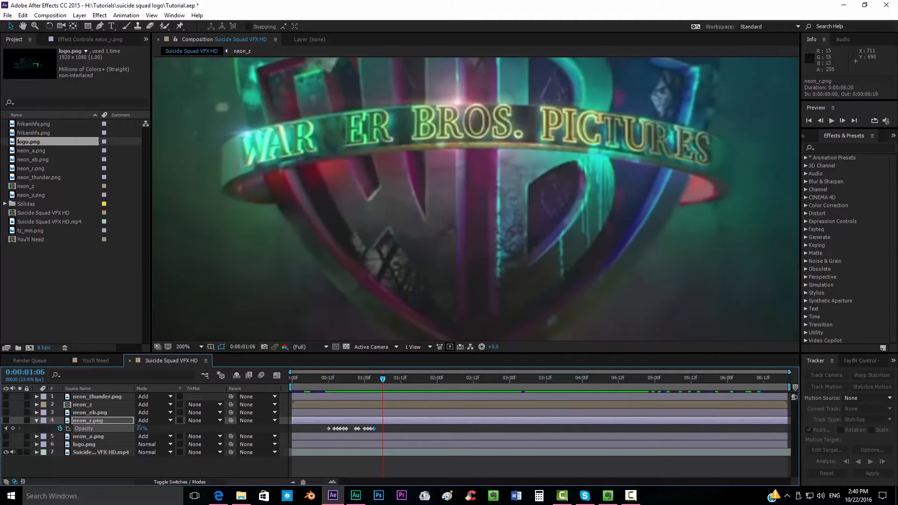
key("Page_Down")
key("Page_Down")
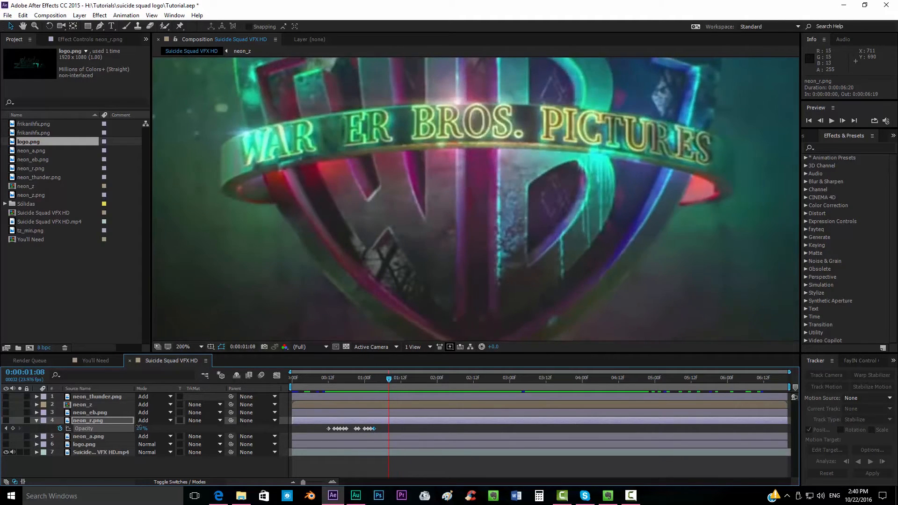
key("Page_Up")
key("Page_Up")
key("Page_Up")
key("Page_Up")
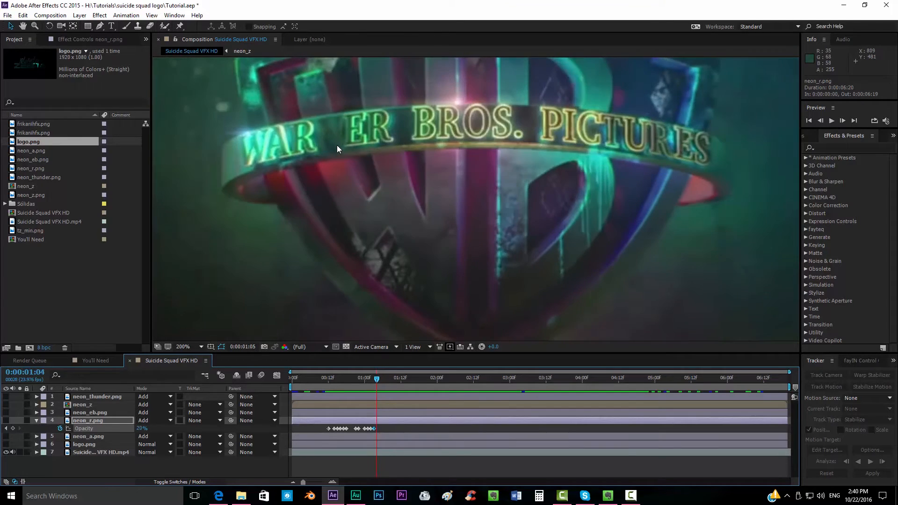
key("Page_Down")
key("Page_Down")
key("Page_Down")
key("Page_Down")
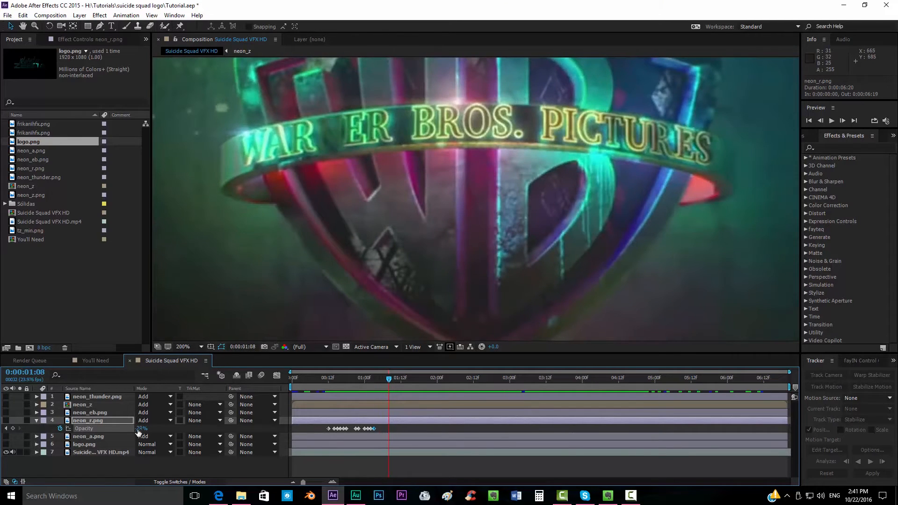
left_click(140, 429)
key("Return")
Set neon_r.png's Opacity to 50% at 0:00:01:09 and add a holding keyframe at 0:00:01:12.
key("Page_Down")
left_click(142, 429)
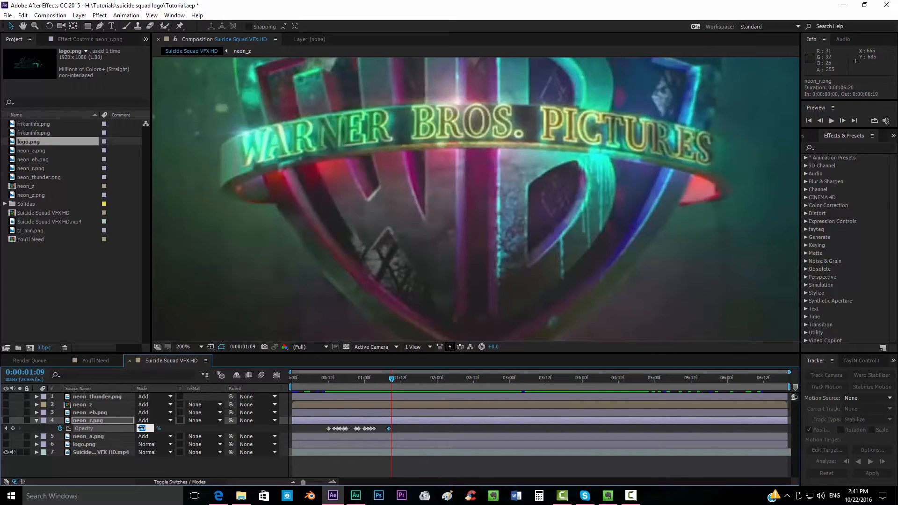
type("50")
key("Return")
key("Page_Down")
key("Page_Down")
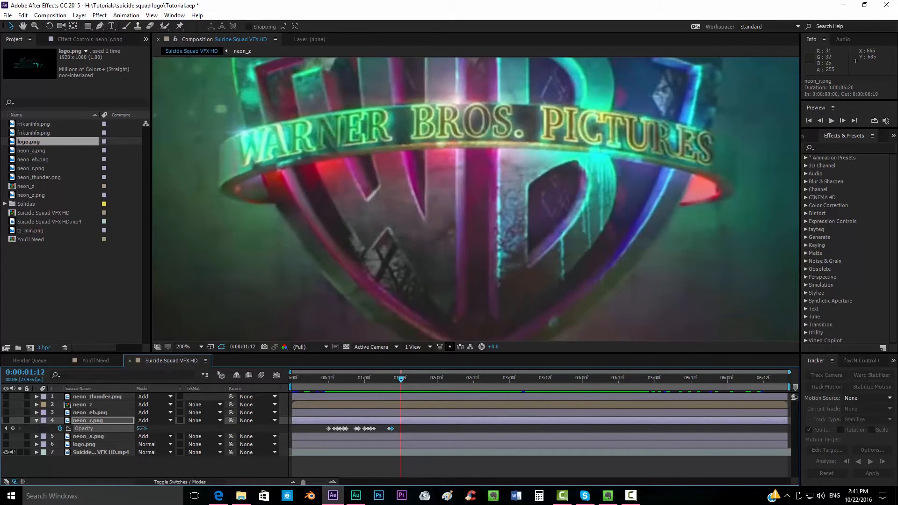
key("Page_Down")
left_click(140, 428)
type("50")
key("Return")
Keyframe neon_r.png's Opacity to 50% at 0:00:01:13 and to 100% at 0:00:01:14.
key("Page_Down")
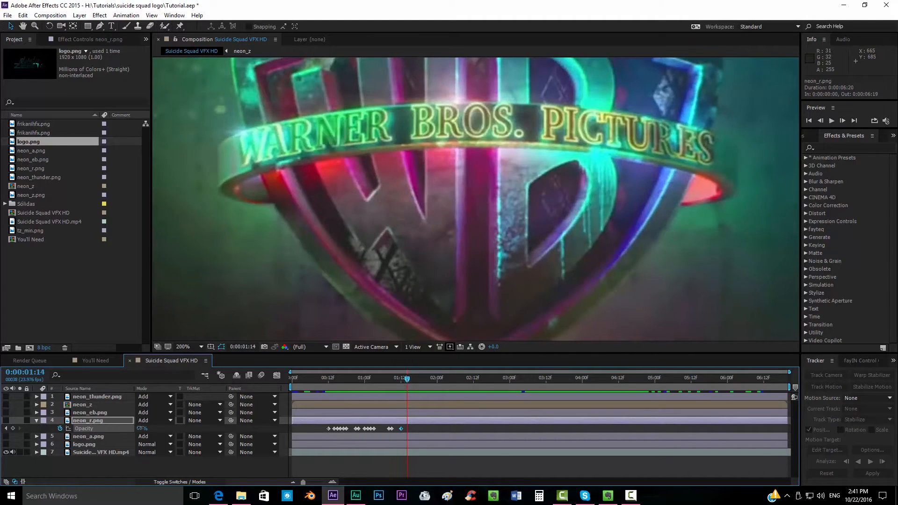
left_click(140, 429)
type("50")
key("Return")
key("Page_Down")
left_click(140, 428)
type("100")
key("Return")
Add a holding Opacity keyframe to neon_r.png at 0:00:01:16 and set its Opacity to 20% at 0:00:01:17.
key("Page_Down")
key("Page_Down")
key("Page_Down")
key("Page_Up")
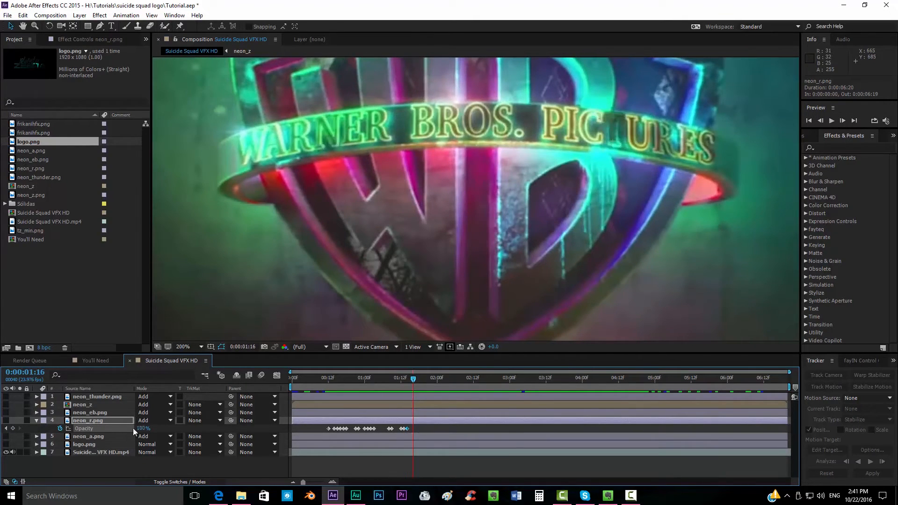
left_click(13, 429)
key("Page_Down")
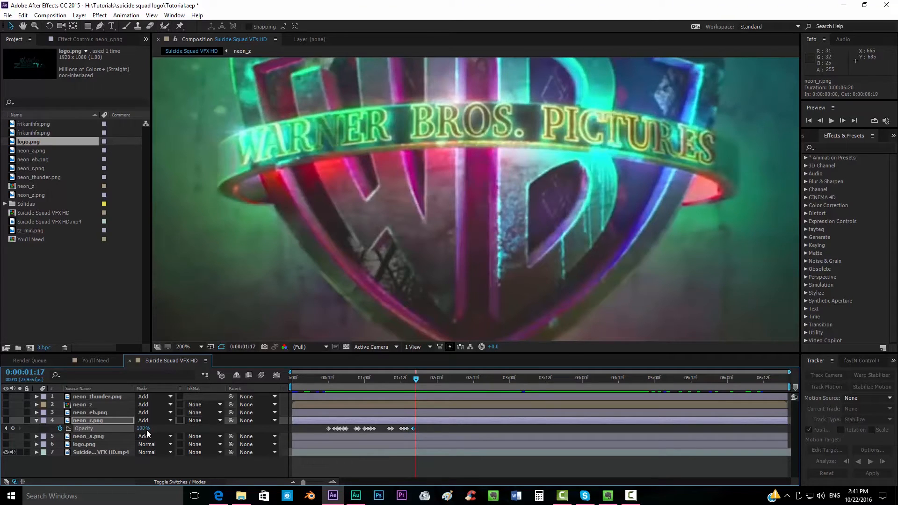
left_click(141, 428)
key("Return")
Find the next flicker in the reference footage and add a holding Opacity keyframe to neon_r.png at 0:00:02:16.
key("Page_Down")
key("Page_Down")
key("Page_Down")
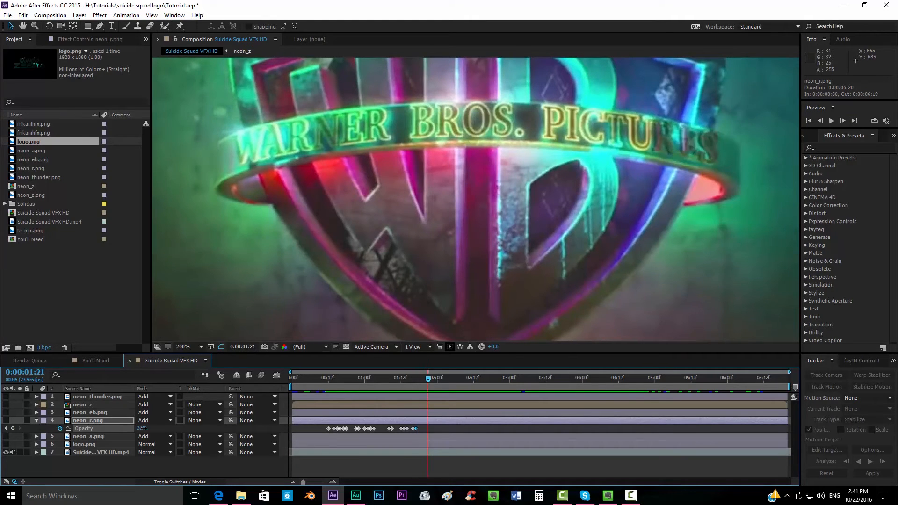
key("Page_Down")
key("Page_Down")
key("Page_Down")
key("Page_Down")
key("Page_Down")
key("Page_Down")
key("Page_Down")
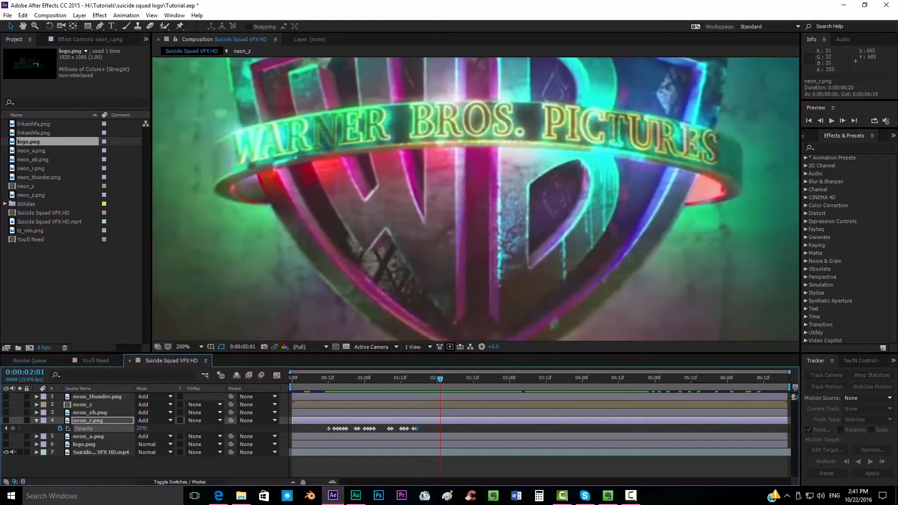
key("Page_Down")
key("Page_Down")
key("Page_Down")
key("Page_Down")
left_click_drag(457, 380, 486, 385)
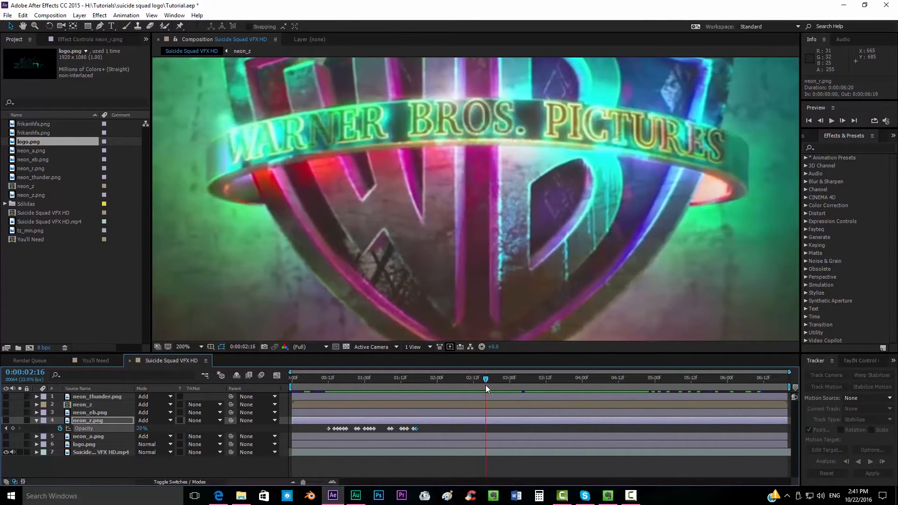
left_click(13, 428)
Set neon_r.png's Opacity to 0% at 0:00:02:18.
key("Page_Down")
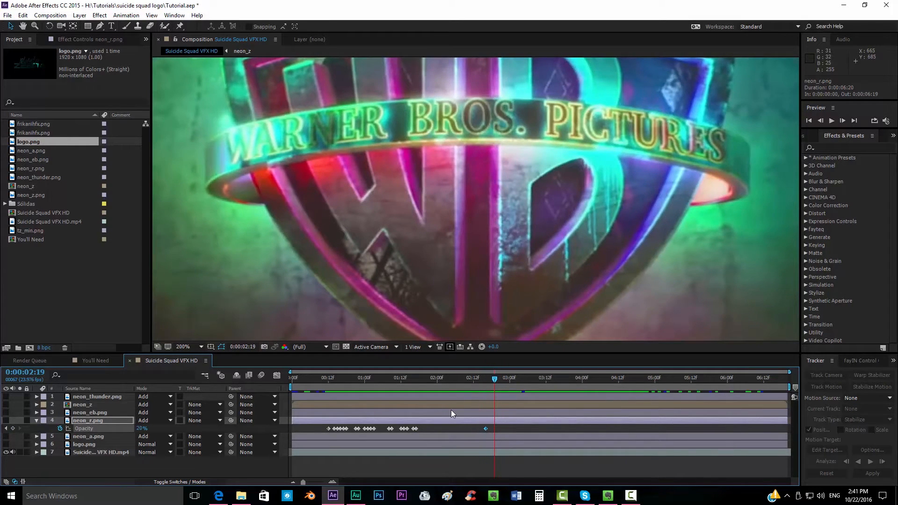
key("Page_Down")
left_click(141, 428)
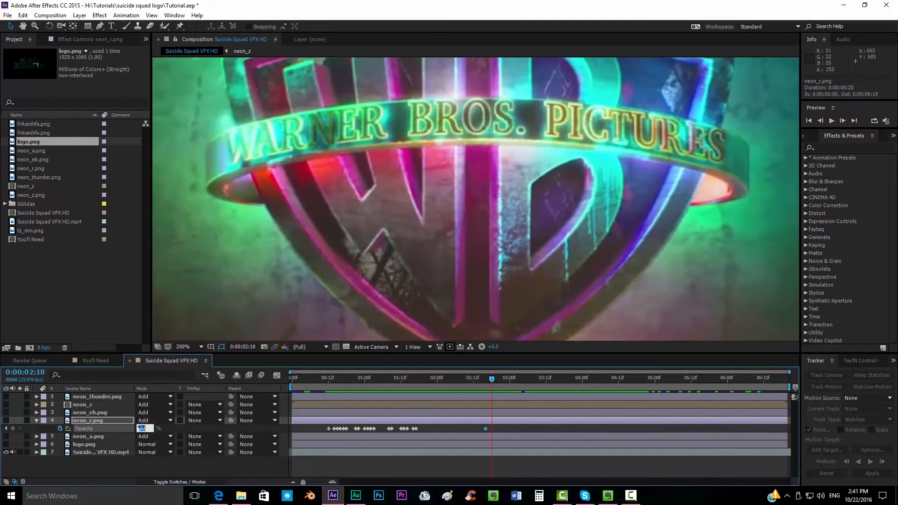
type("0")
key("Return")
Add a holding Opacity keyframe to neon_r.png at 0:00:02:20 and set its Opacity to 100% at 0:00:02:21.
key("Page_Down")
key("Page_Down")
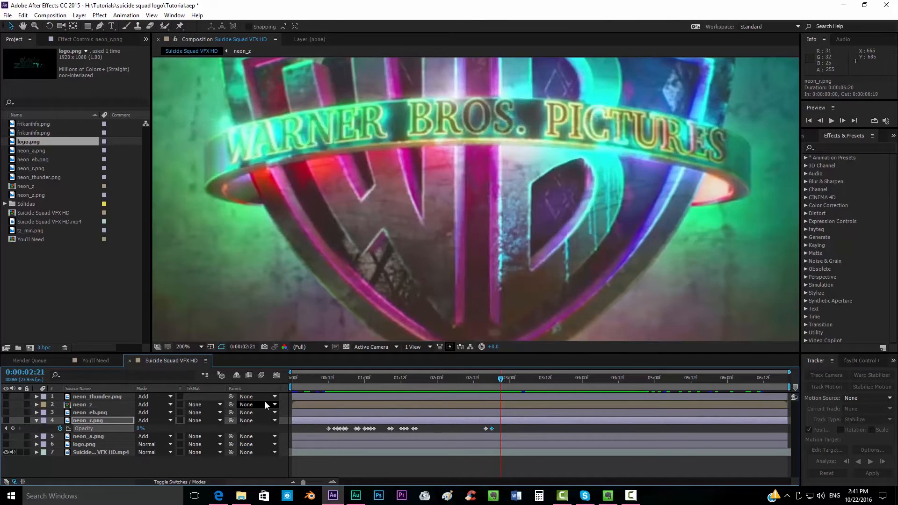
left_click(13, 428)
key("Page_Down")
left_click(142, 429)
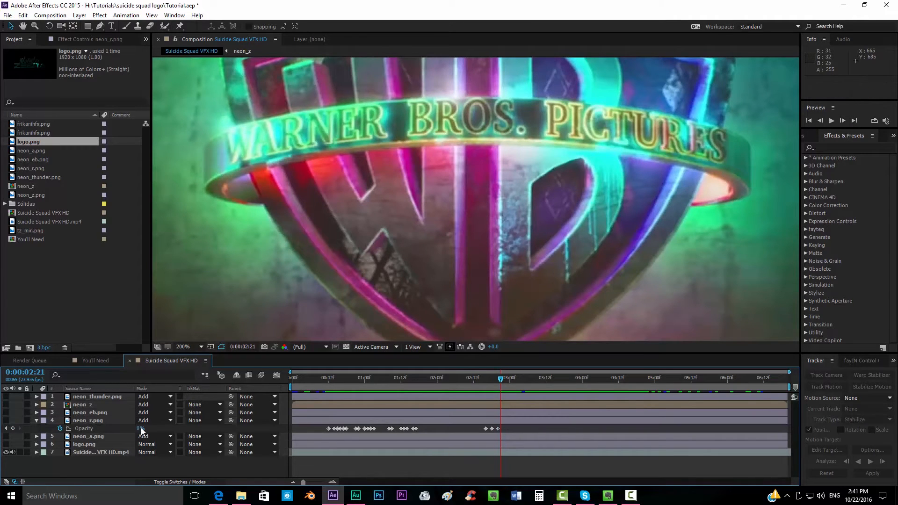
left_click(140, 429)
key("Return")
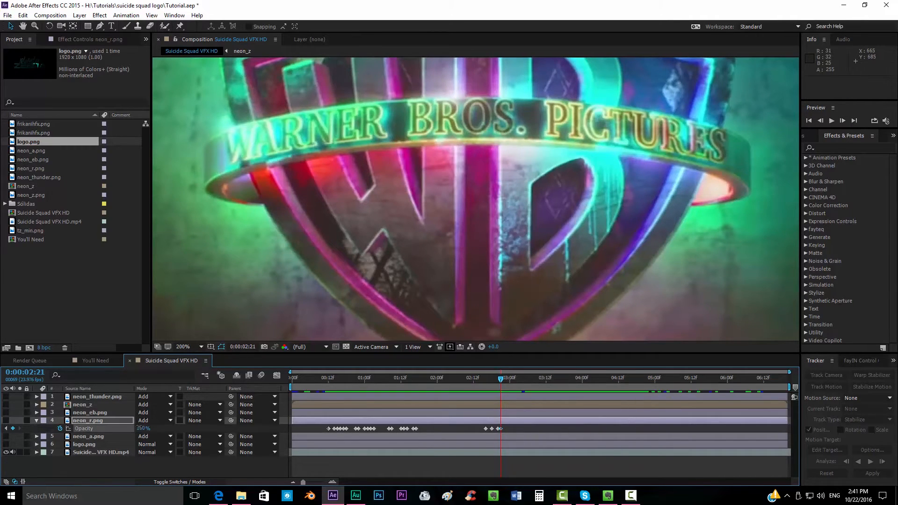
Add a holding Opacity keyframe to neon_r.png at 0:00:02:22 and lower its Opacity at 0:00:03:00.
key("Page_Down")
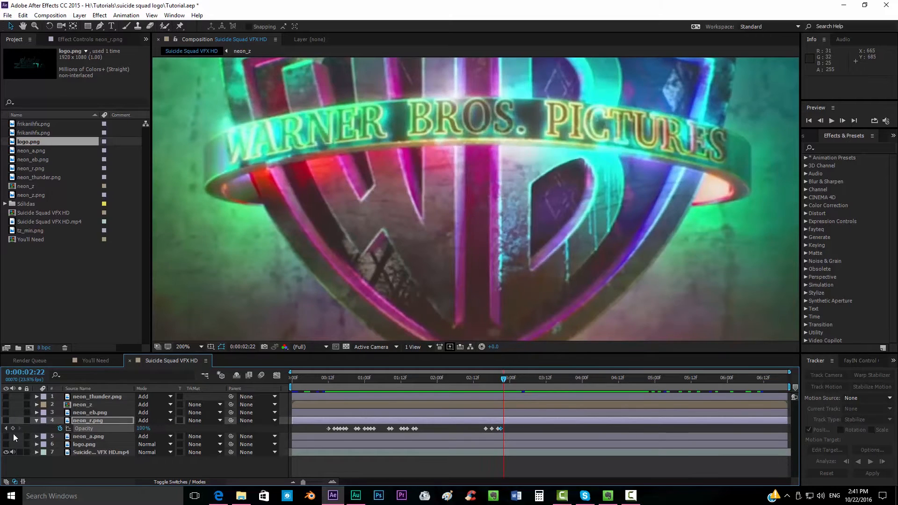
left_click(13, 429)
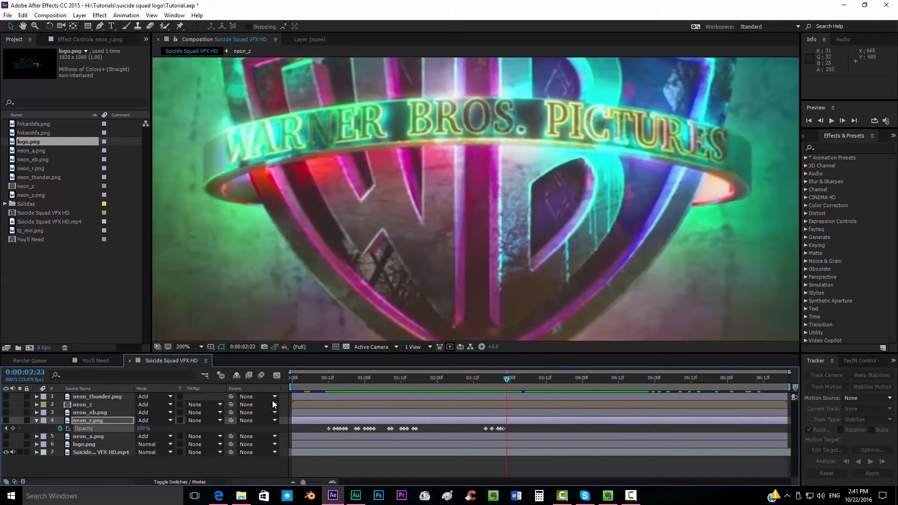
key("Page_Down")
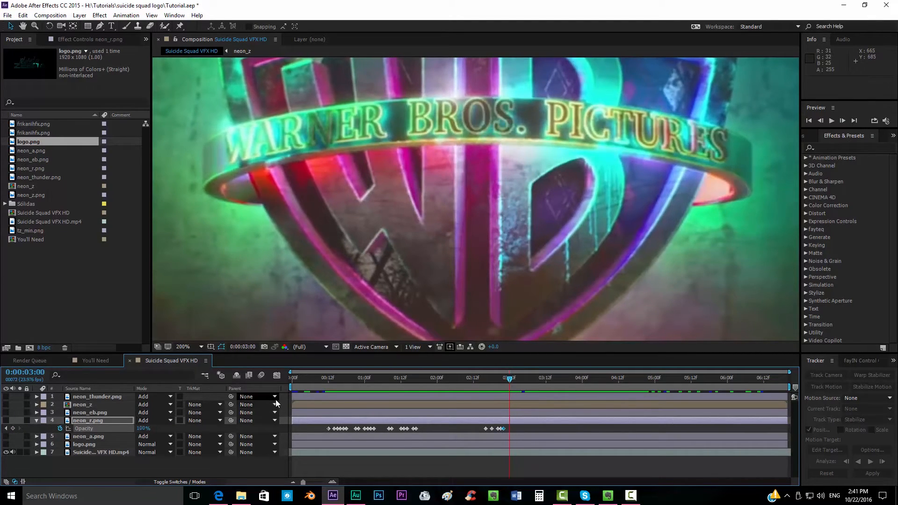
key("Page_Down")
left_click(143, 428)
type("25")
key("Return")
Keyframe neon_r.png's Opacity to 0% at 0:00:03:01 and to 20% at 0:00:03:02.
key("Page_Down")
key("Page_Down")
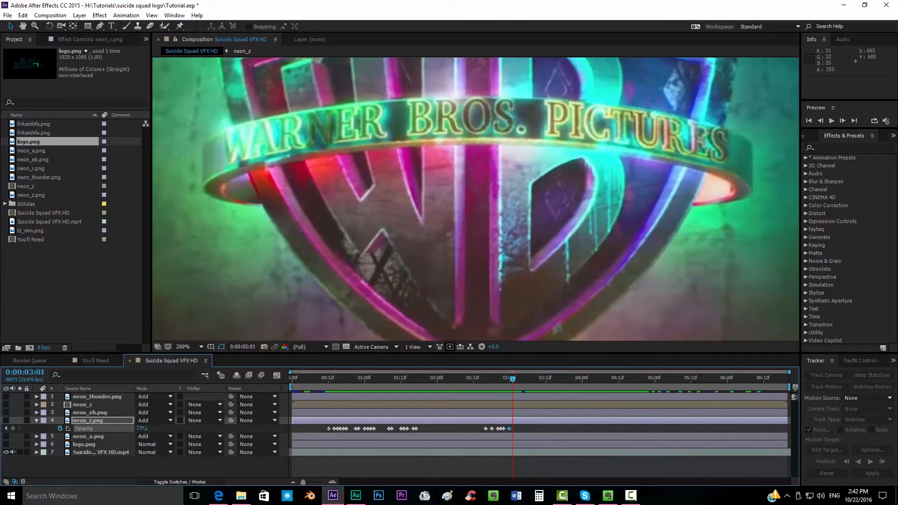
key("Page_Up")
left_click(143, 429)
type("0")
key("Return")
key("Page_Down")
left_click(140, 428)
type("25")
key("Return")
Add a holding Opacity keyframe to neon_r.png at 0:00:03:06 and change its Opacity at 0:00:03:07.
key("space")
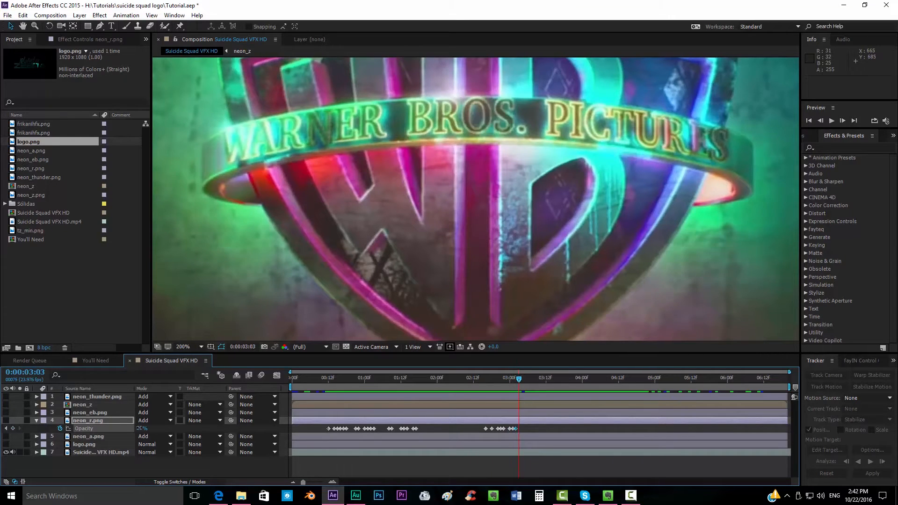
key("Page_Up")
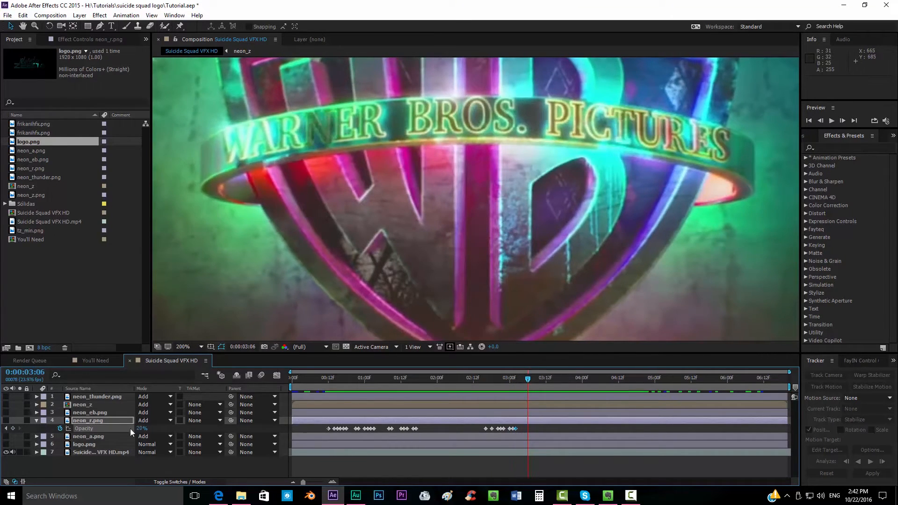
left_click(14, 428)
key("Page_Down")
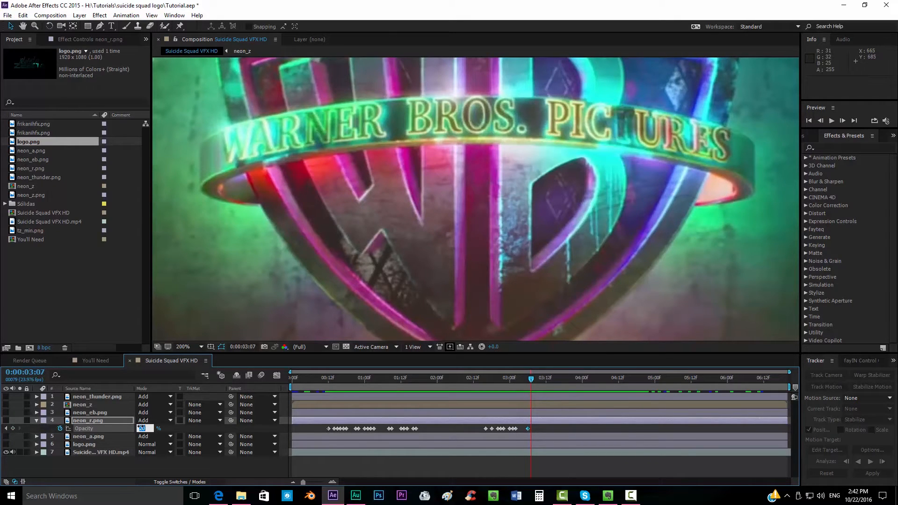
key("Return")
Keyframe neon_r.png's Opacity at 40% at 0:00:03:11.
key("Page_Down")
key("Page_Down")
key("Page_Down")
key("Page_Down")
key("Page_Down")
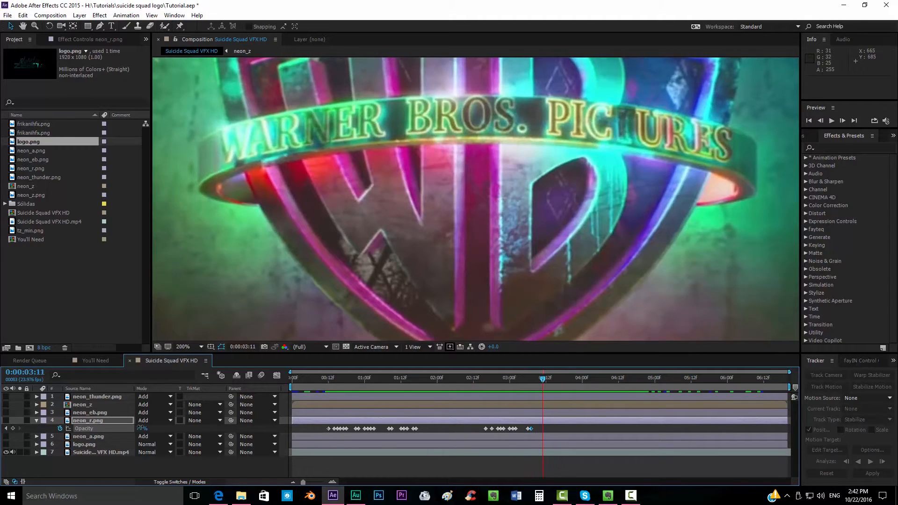
key("Page_Up")
left_click(142, 429)
key("Return")
Add a holding Opacity keyframe to neon_r.png at 0:00:03:12 and set its Opacity to 100% at 0:00:03:13.
key("Page_Down")
key("Page_Down")
key("Page_Up")
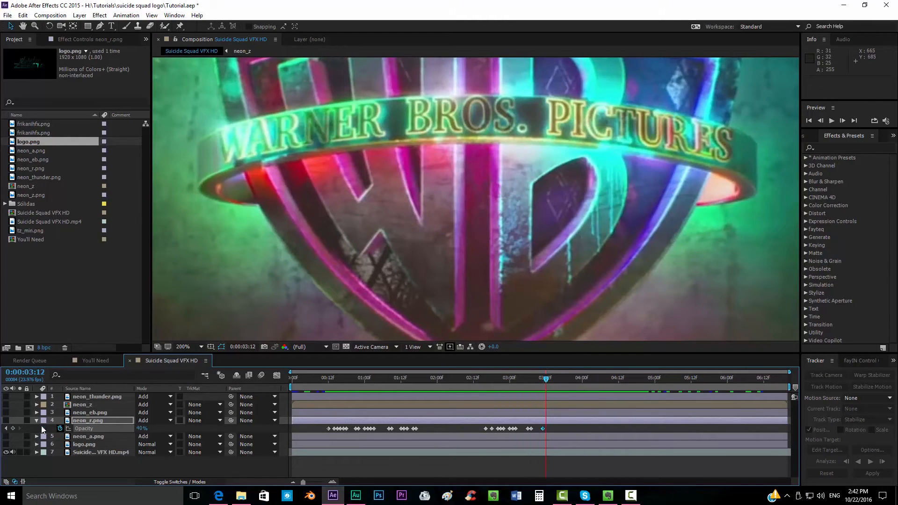
left_click(13, 429)
key("Page_Down")
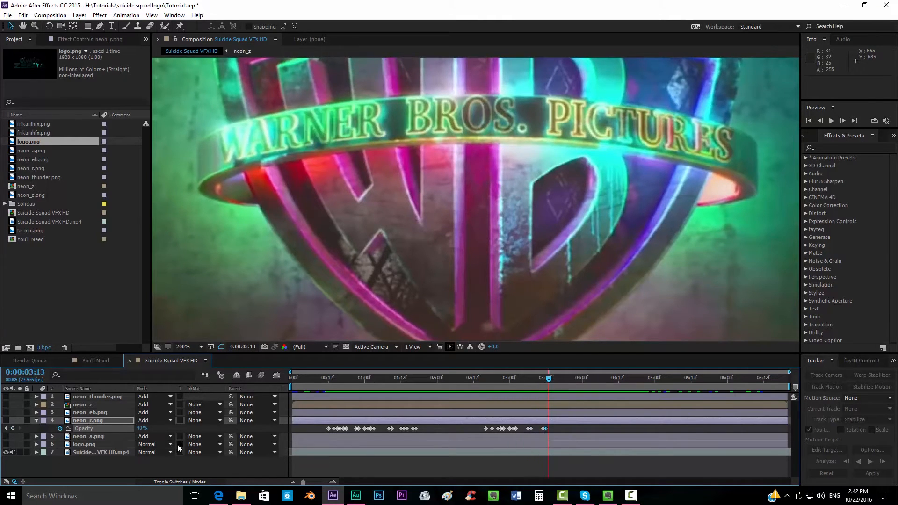
left_click(140, 429)
type("100")
key("Return")
Add a holding Opacity keyframe to neon_r.png at 0:00:03:14 and set its Opacity to 20% at 0:00:03:15.
key("Page_Down")
key("Page_Down")
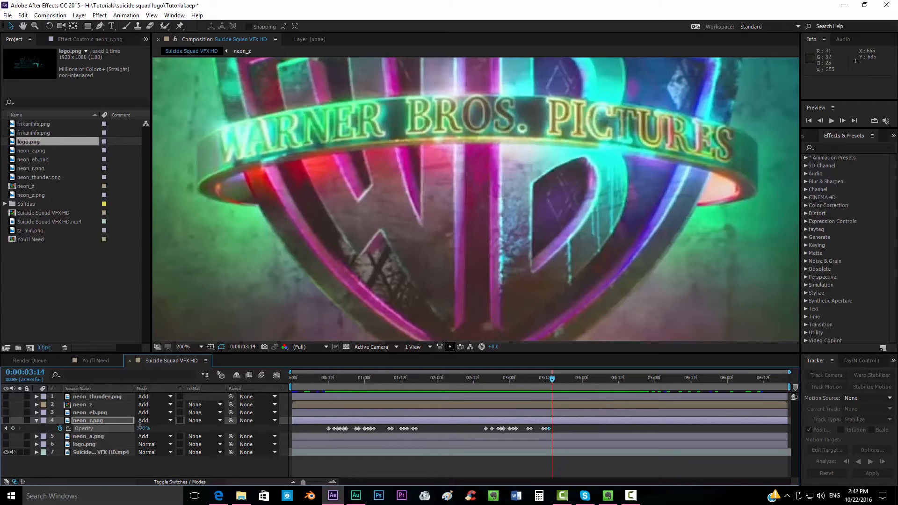
key("Page_Up")
key("Page_Down")
left_click(141, 429)
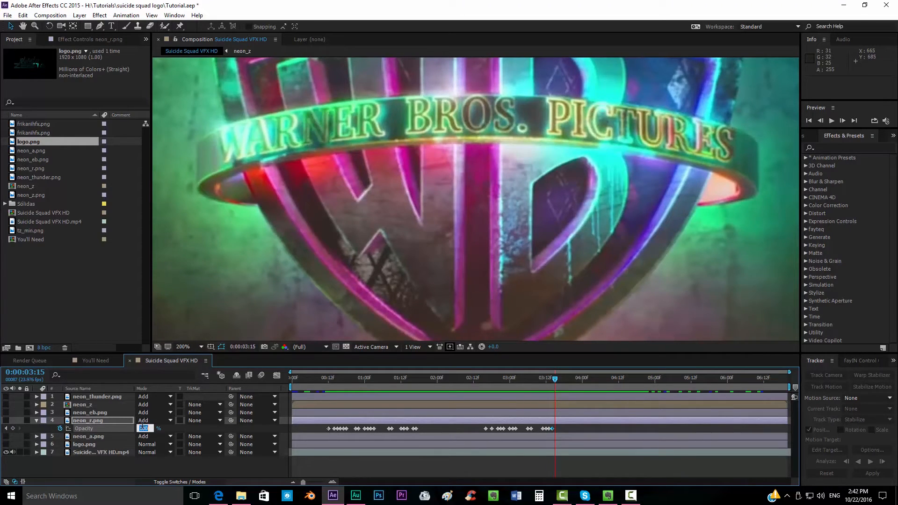
type("20")
key("Return")
Compare the frames around the next flicker and add a holding Opacity keyframe to neon_r.png at 0:00:03:18.
key("Page_Down")
key("Page_Down")
key("Page_Down")
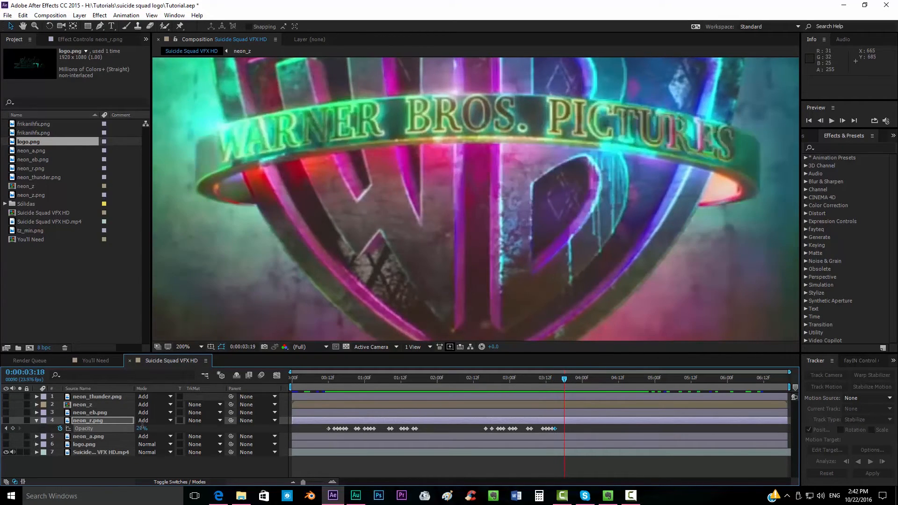
key("Page_Up")
key("Page_Up")
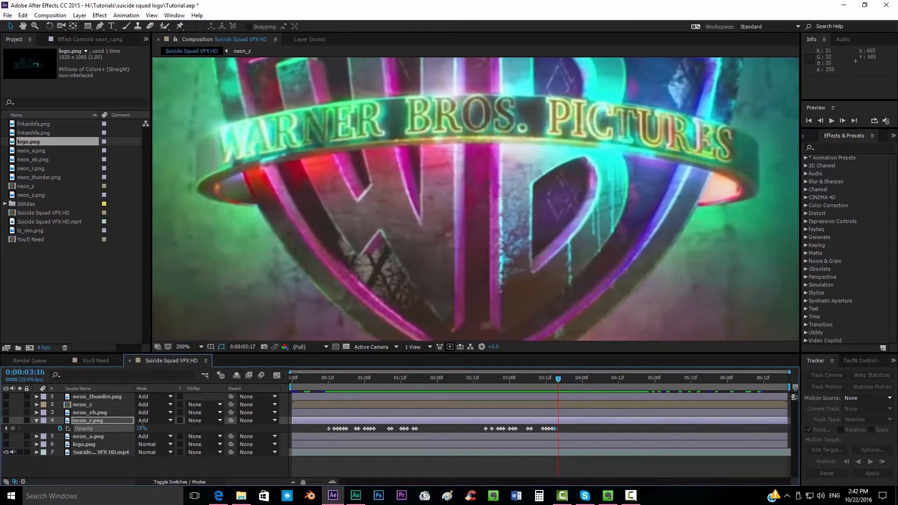
key("Page_Down")
key("Page_Down")
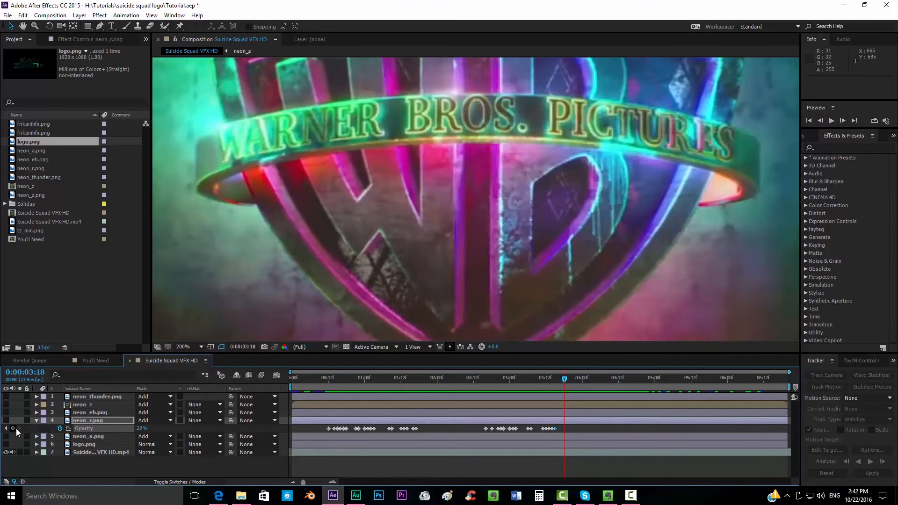
key("Page_Down")
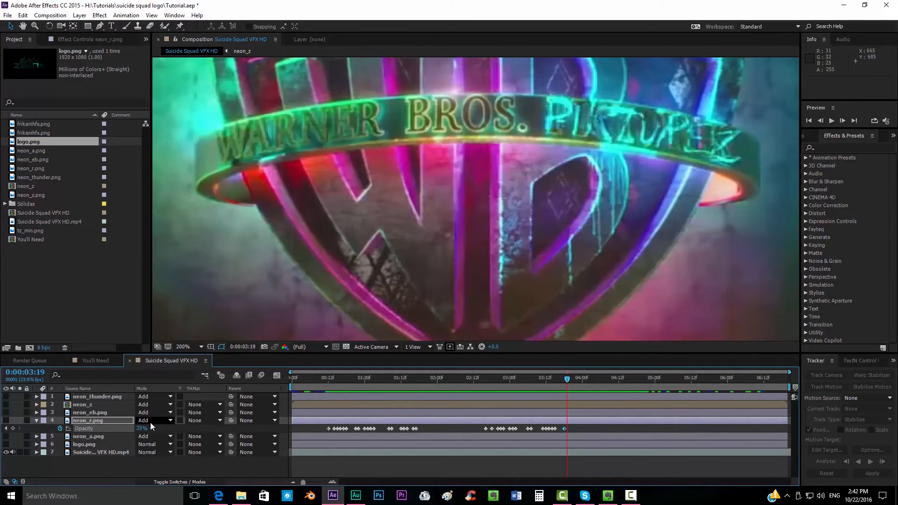
Set neon_r.png's Opacity to 100% at 0:00:03:20.
key("Page_Down")
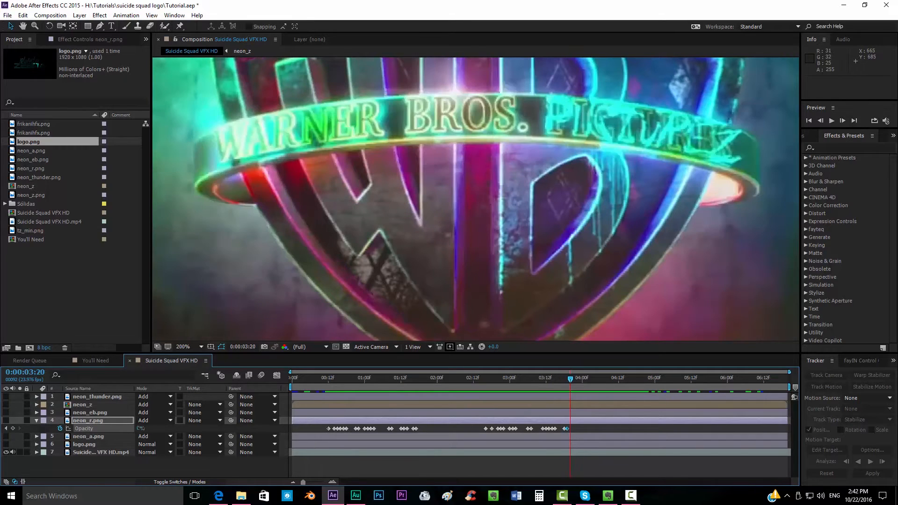
left_click(140, 429)
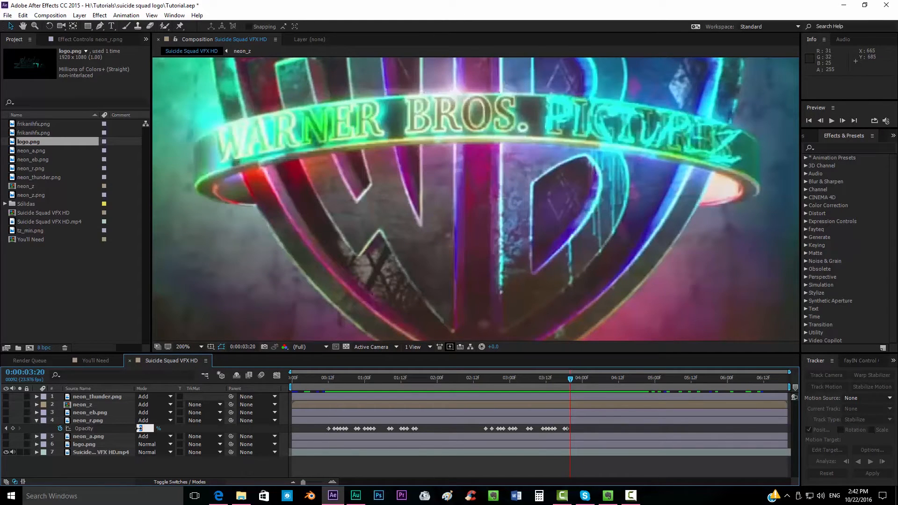
type("100")
key("Return")
Compare the following reference frames and set neon_r.png's Opacity to 0% at 0:00:03:23.
key("Page_Down")
key("Page_Down")
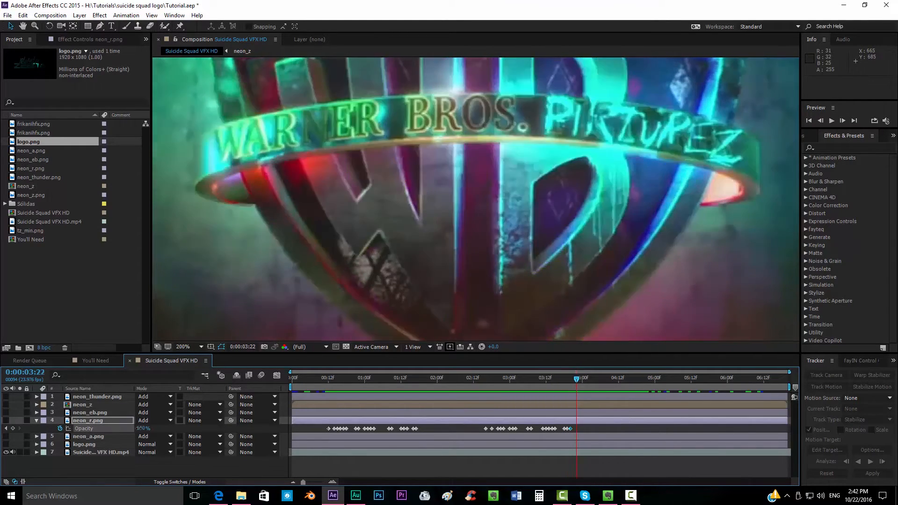
key("Page_Down")
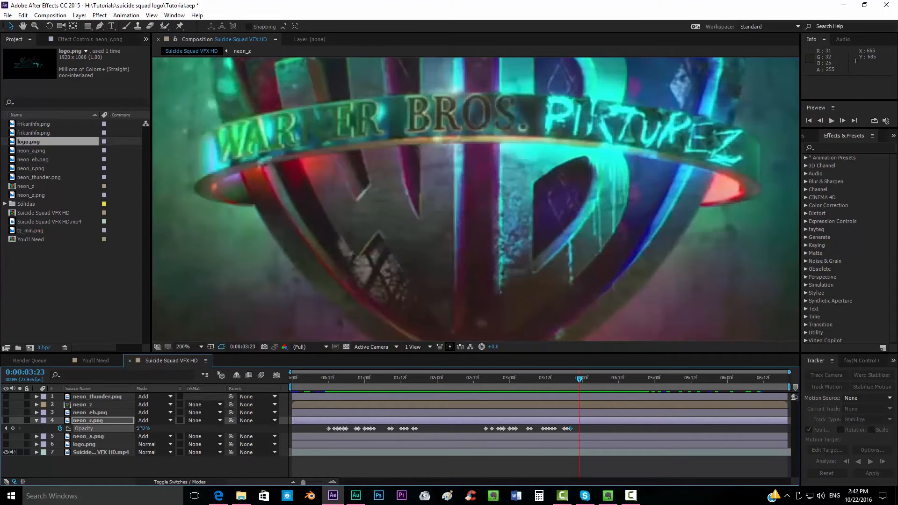
key("Page_Up")
key("Page_Down")
left_click(143, 429)
type("0")
key("Return")
Add a holding Opacity keyframe to neon_r.png at 0:00:04:03 and set its Opacity to 100% at 0:00:04:04.
key("Page_Down")
key("Page_Down")
key("Page_Down")
key("Page_Down")
key("Page_Down")
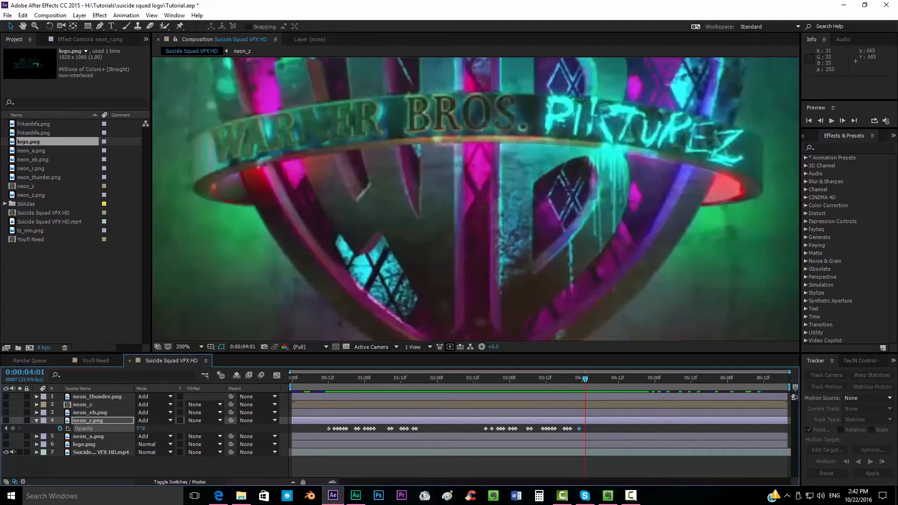
key("Page_Up")
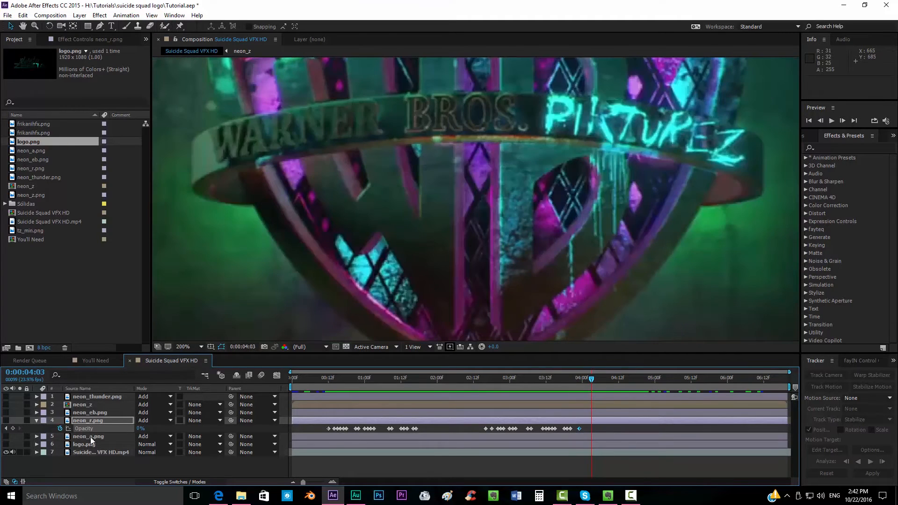
key("Page_Down")
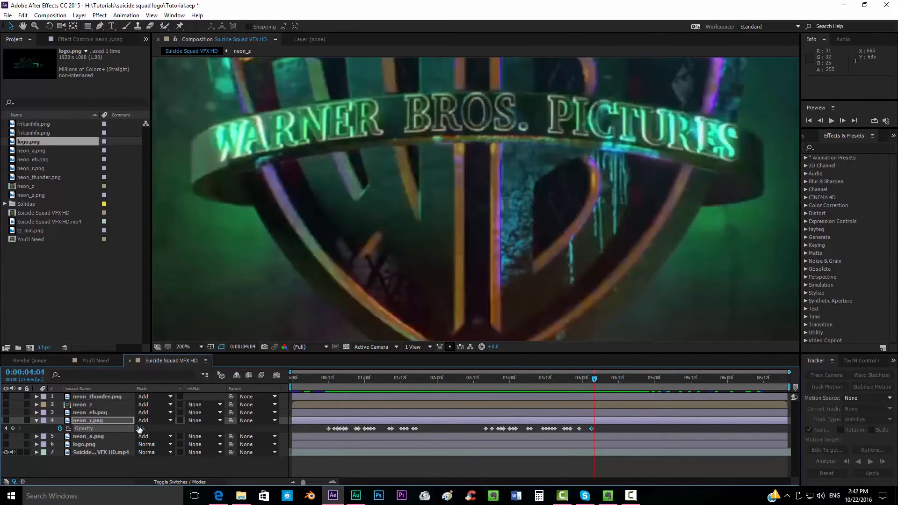
left_click(143, 428)
key("Return")
Check the frames after the last flash and set neon_r.png's Opacity to 0% at 0:00:04:07.
key("Page_Down")
key("Page_Down")
key("Page_Down")
key("Page_Down")
key("Page_Up")
key("Page_Up")
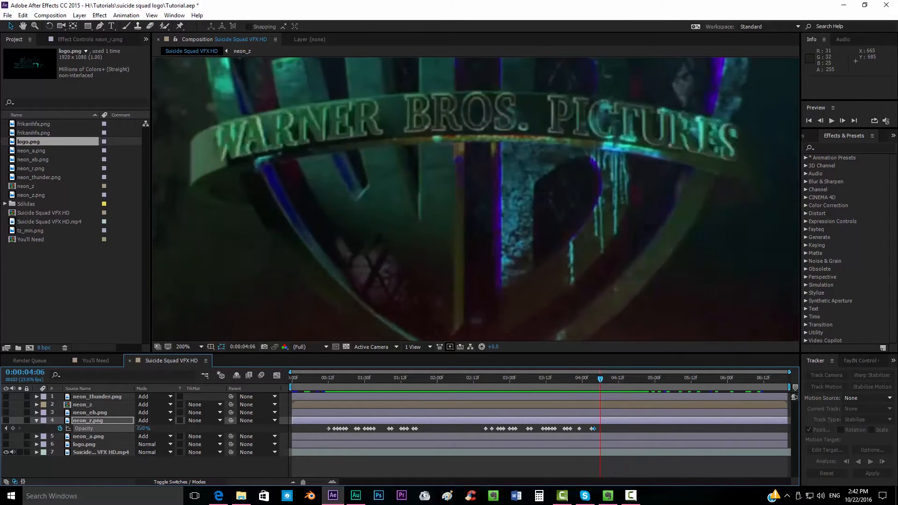
key("Page_Down")
left_click(140, 428)
type("0")
key("Return")
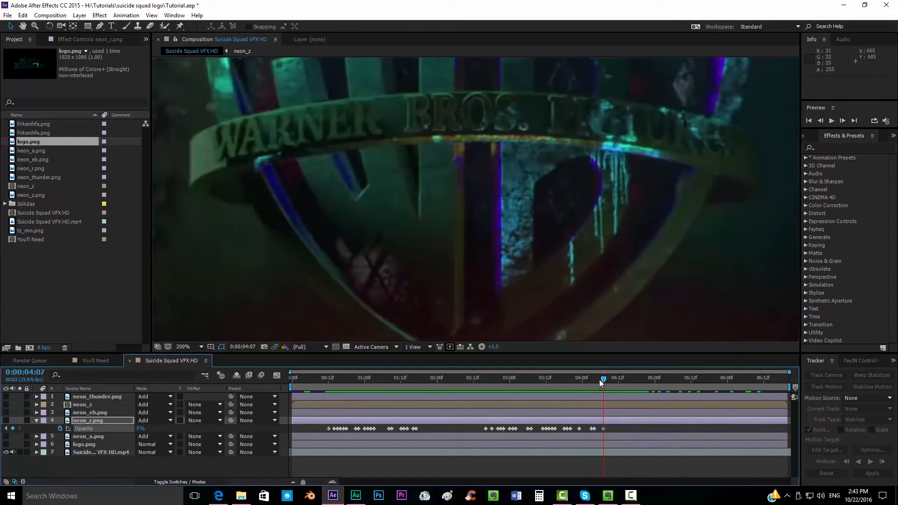
Hide the reference video, show logo.png, neon_r.png, neon_eb.png and neon_z, and preview the whole composition from the first frame.
left_click_drag(601, 380, 262, 380)
scroll(361, 220, "down", 1)
left_click(187, 347)
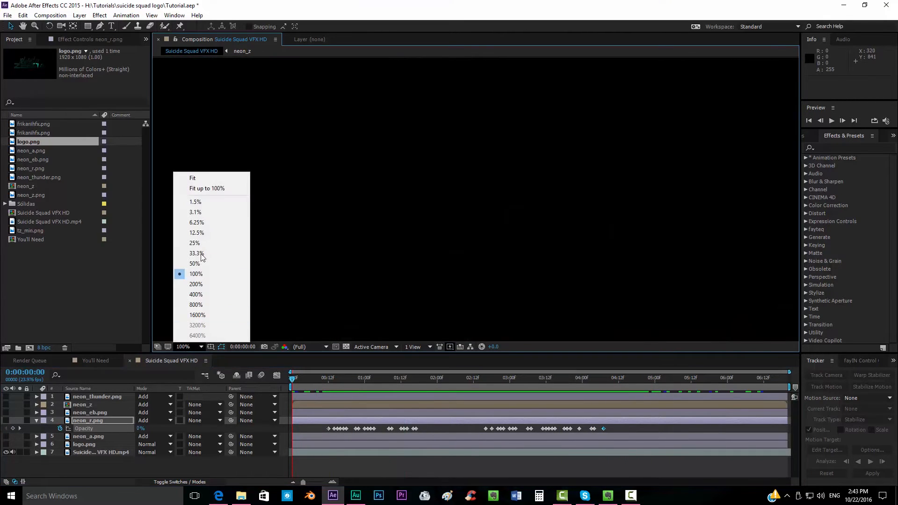
left_click(207, 188)
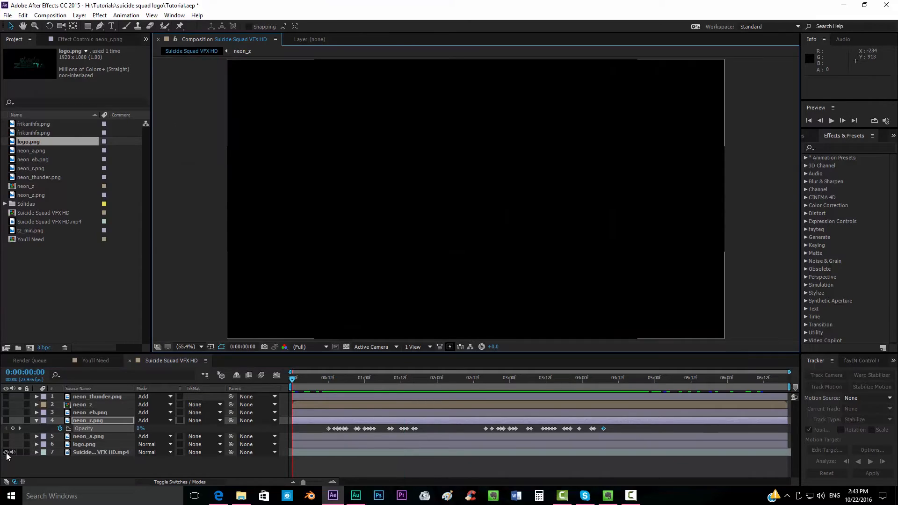
left_click(6, 452)
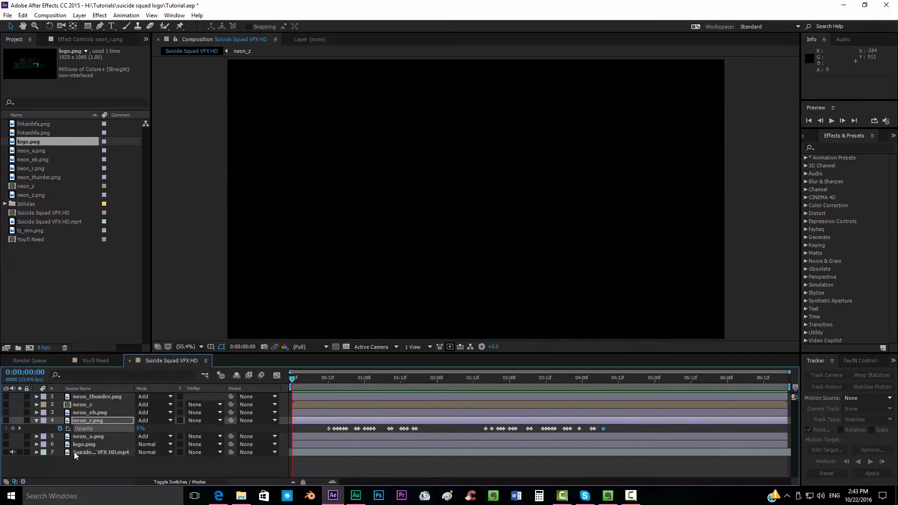
left_click(5, 444)
left_click(6, 421)
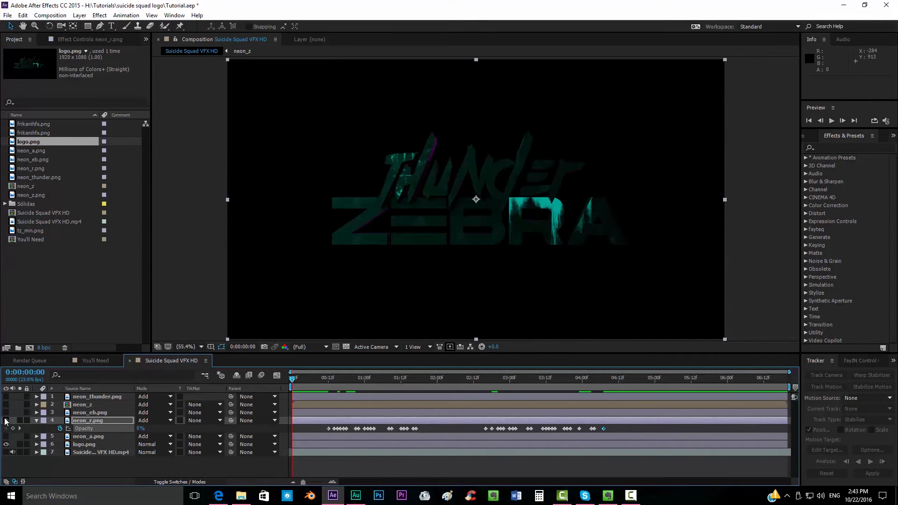
left_click(6, 406)
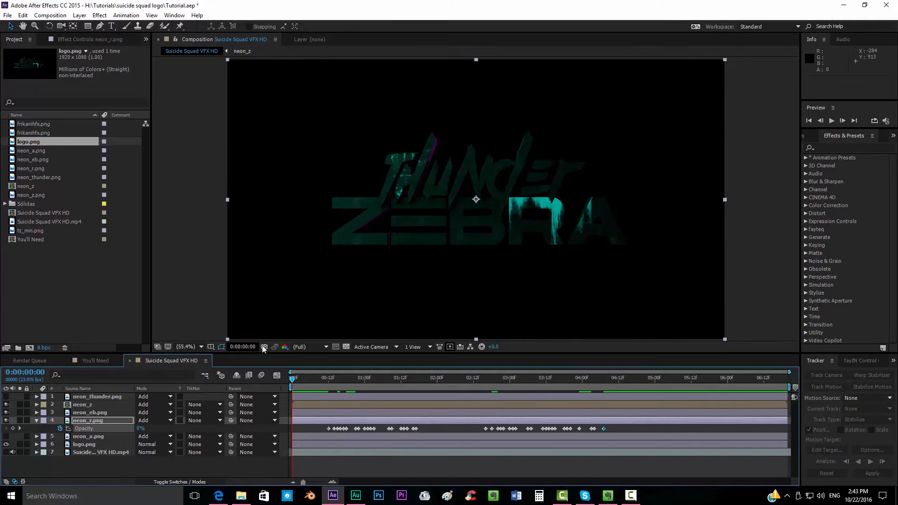
left_click(832, 121)
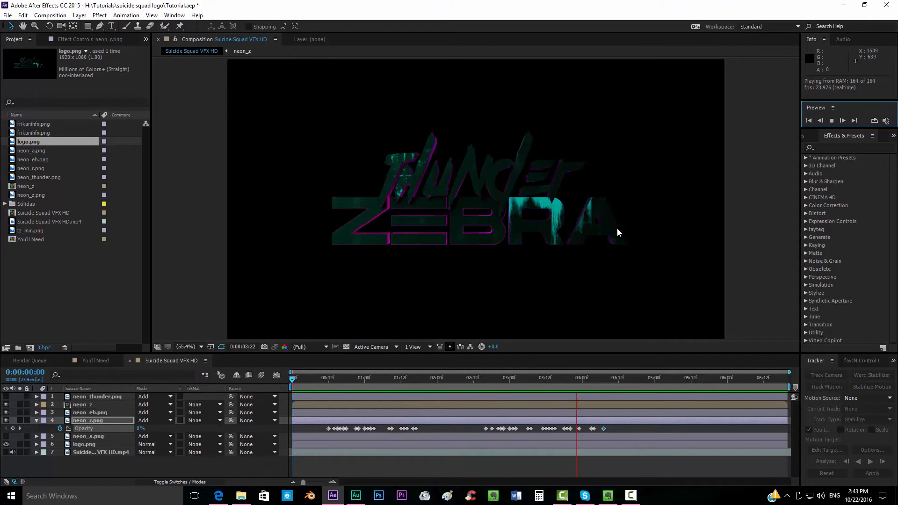
Show neon_a.png briefly at 0:00:02:14 to check which letter it lights, and hide it again.
left_click_drag(492, 379, 480, 380)
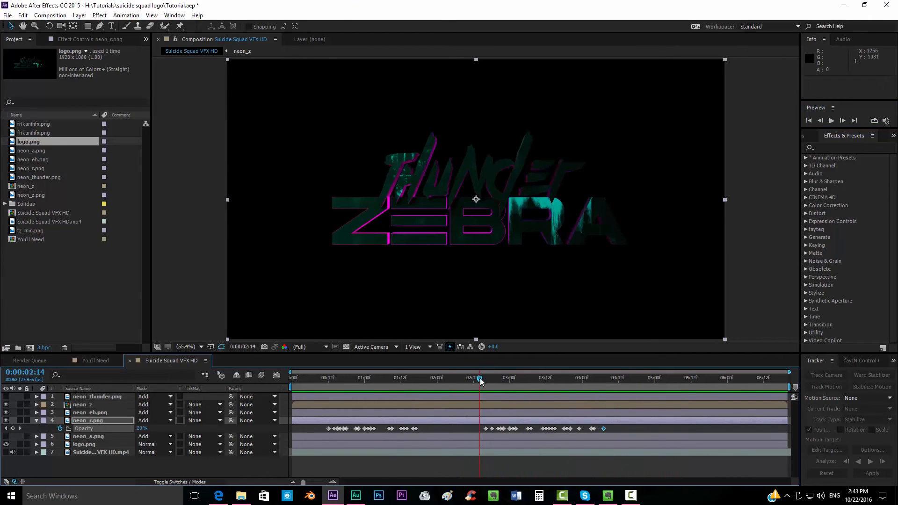
left_click(4, 437)
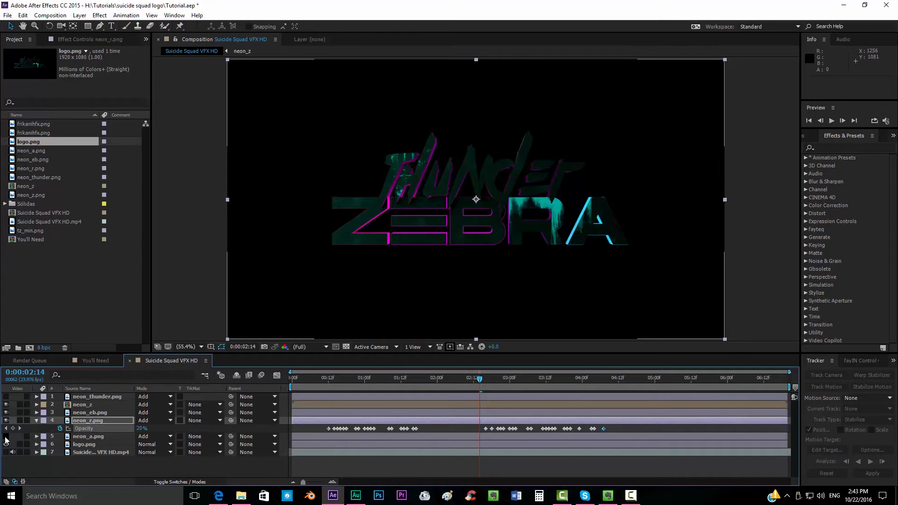
left_click(5, 437)
left_click_drag(301, 380, 310, 379)
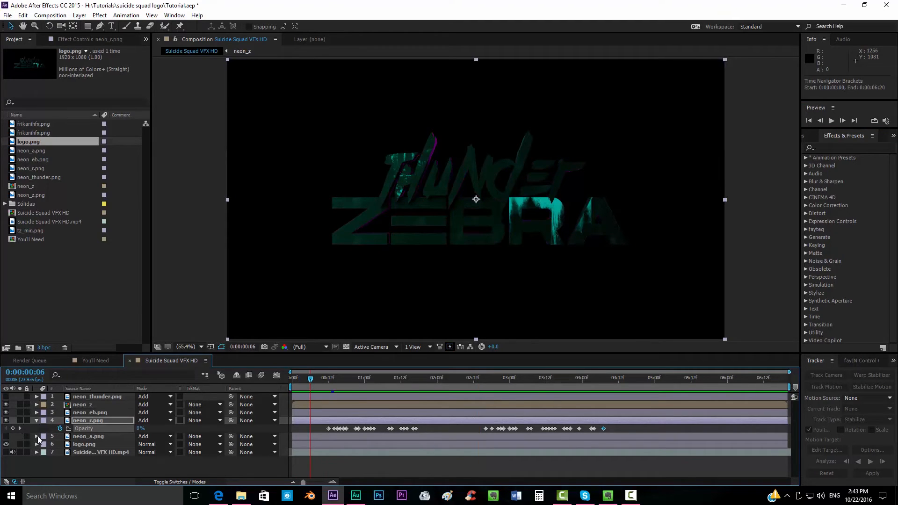
Hide neon_z, neon_eb.png, neon_r.png and logo.png, and show the Suicide Squad VFX HD.mp4 reference video again.
left_click_drag(7, 420, 6, 404)
left_click(6, 445)
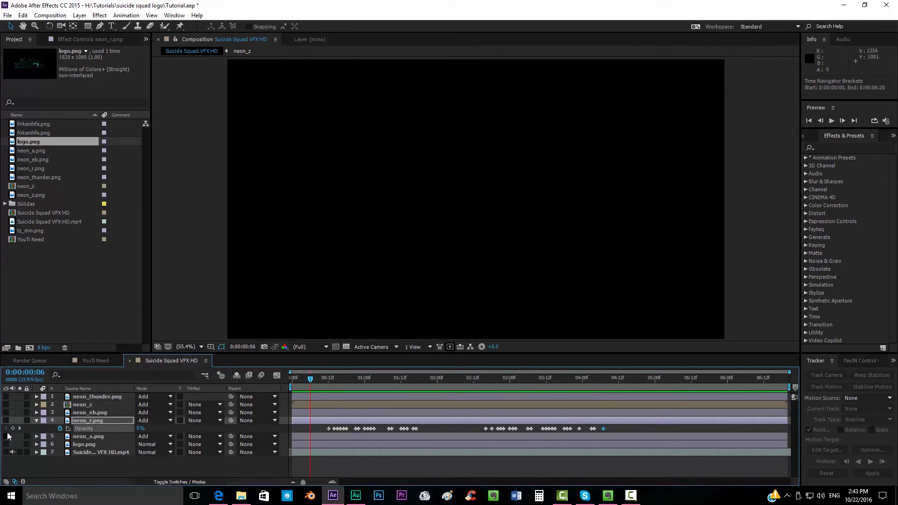
left_click(7, 432)
left_click(6, 452)
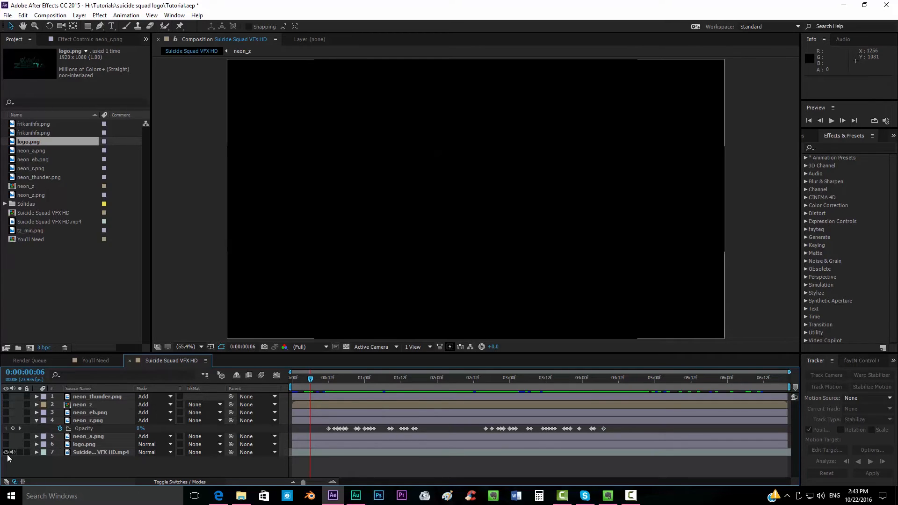
Collapse neon_r.png's properties and start keyframing neon_a.png's Opacity with 0% at 0:00:00:12.
left_click_drag(313, 380, 329, 380)
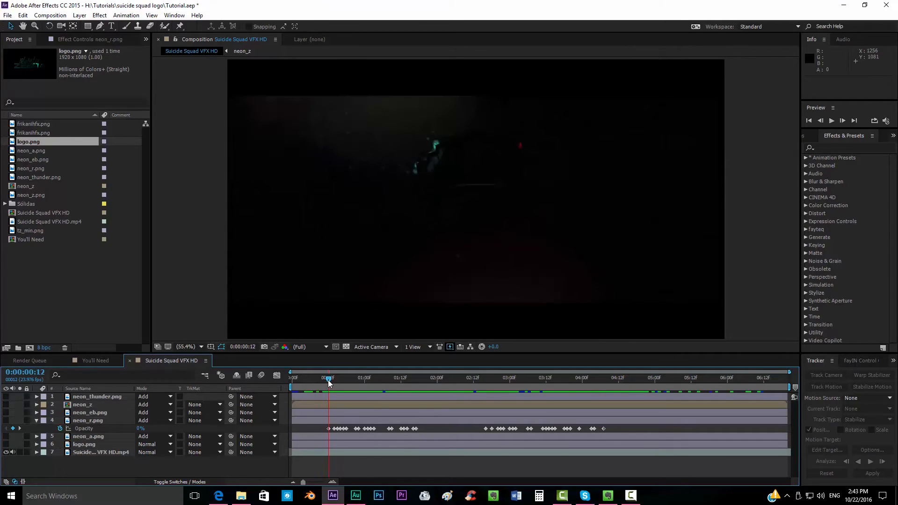
key("slash")
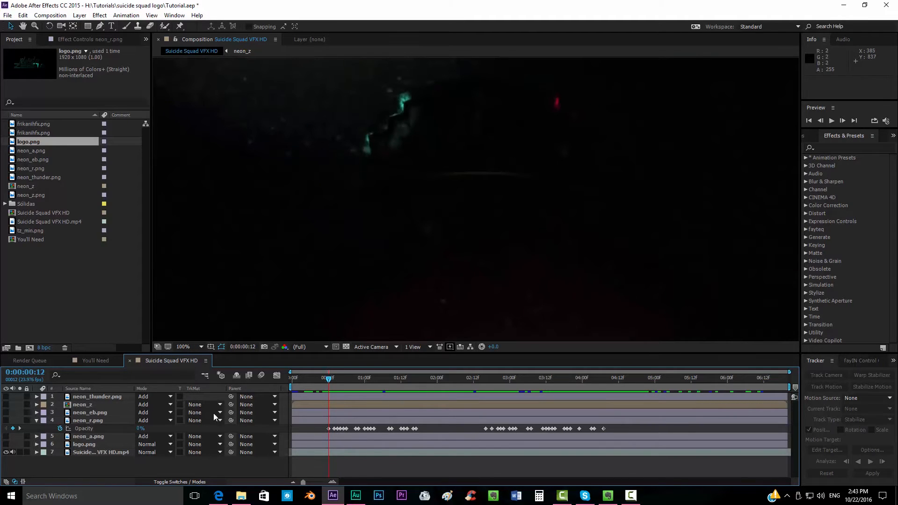
left_click(91, 421)
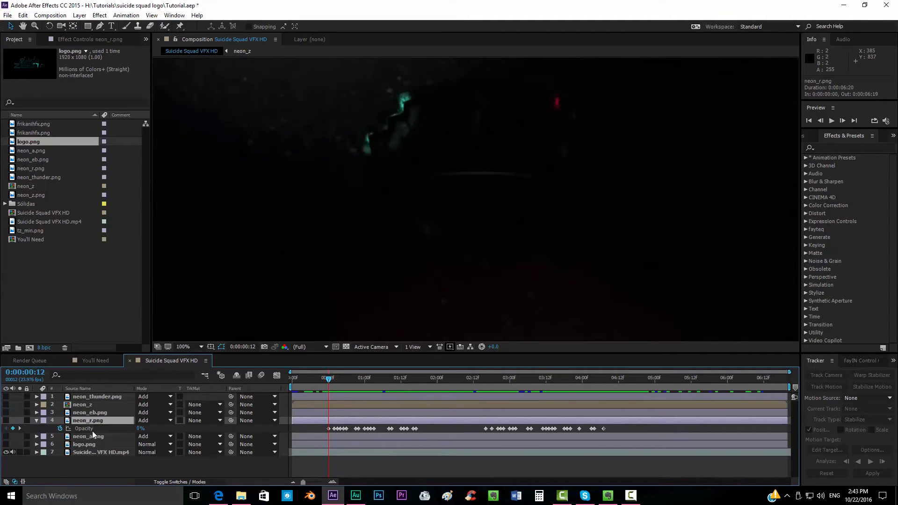
key("t")
left_click(92, 430)
key("t")
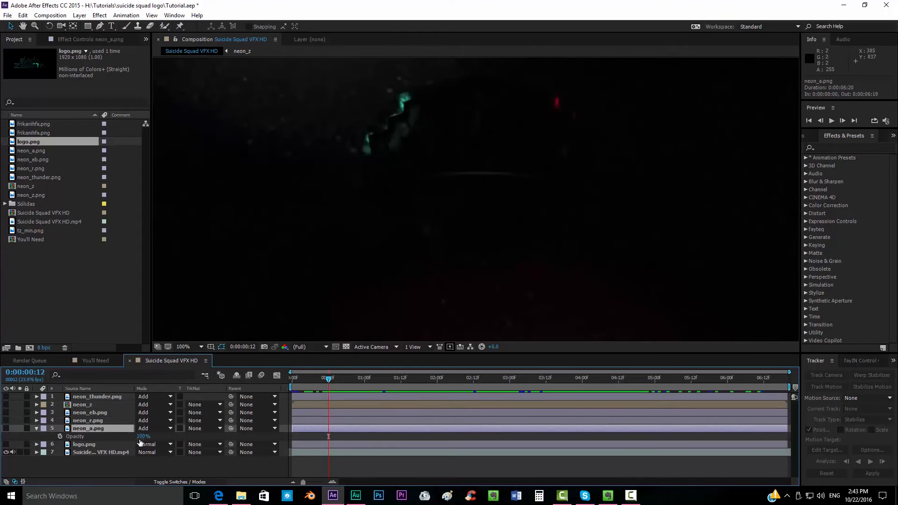
left_click(142, 437)
type("0")
key("Return")
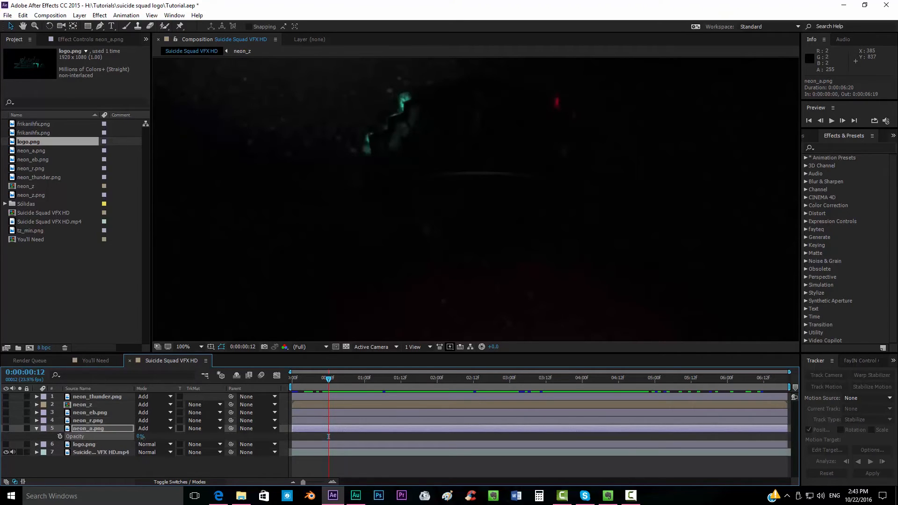
left_click(59, 437)
Inspect the reference lettering up close and set neon_a.png's Opacity to 20% at 0:00:00:14.
key("Page_Down")
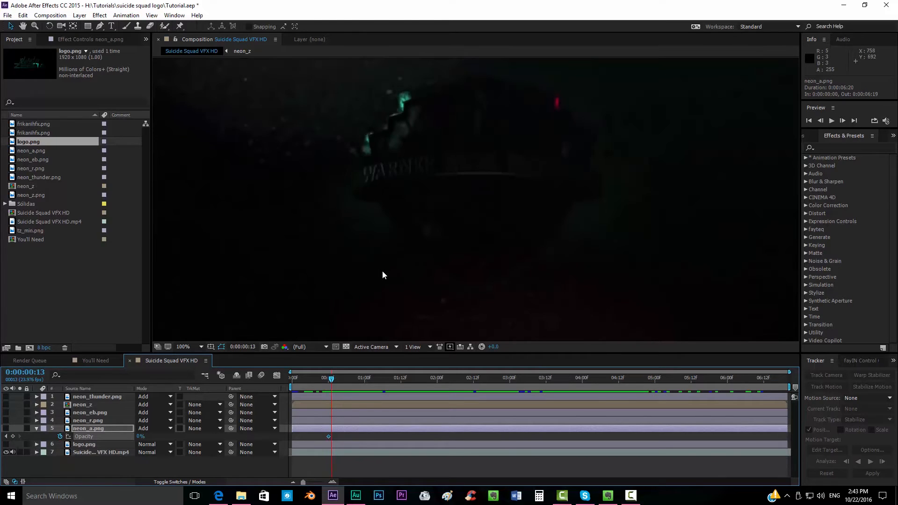
key("Page_Down")
key("period")
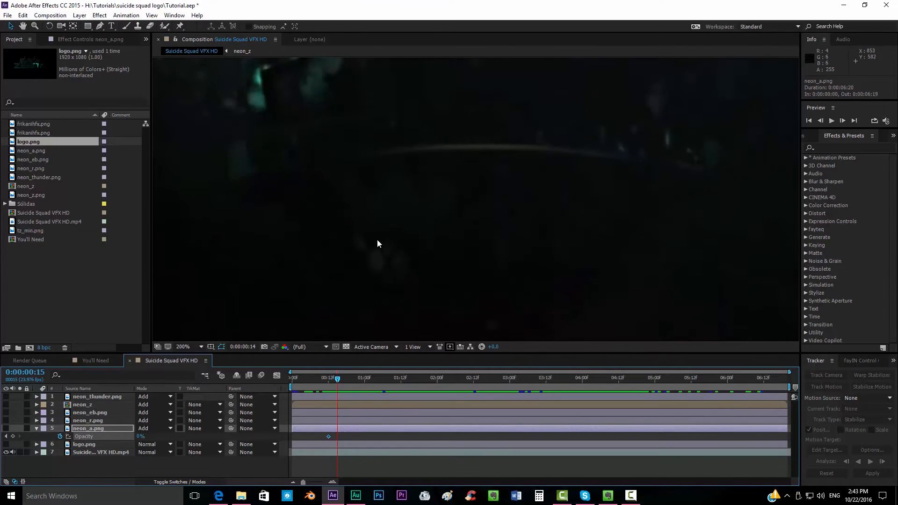
left_click(139, 437)
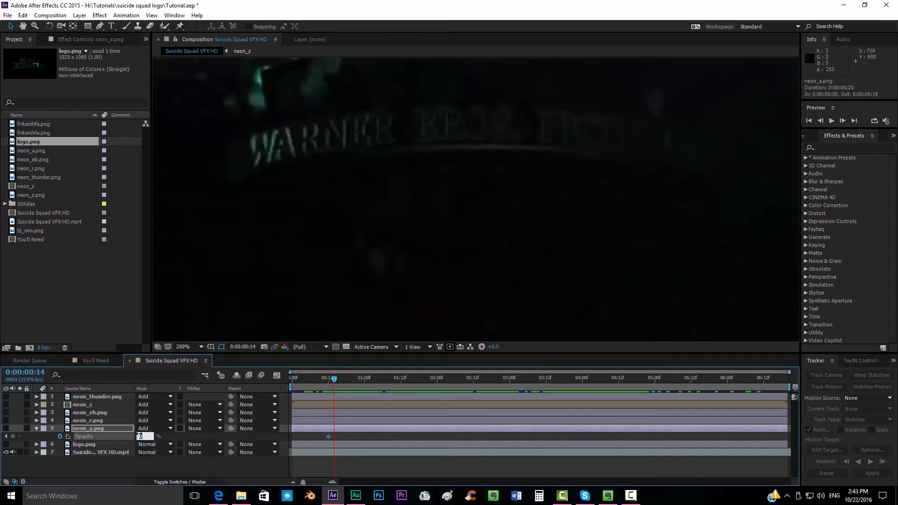
type("20")
key("Return")
Set neon_a.png's Opacity back to 0% at 0:00:00:15.
scroll(390, 228, "down", 1)
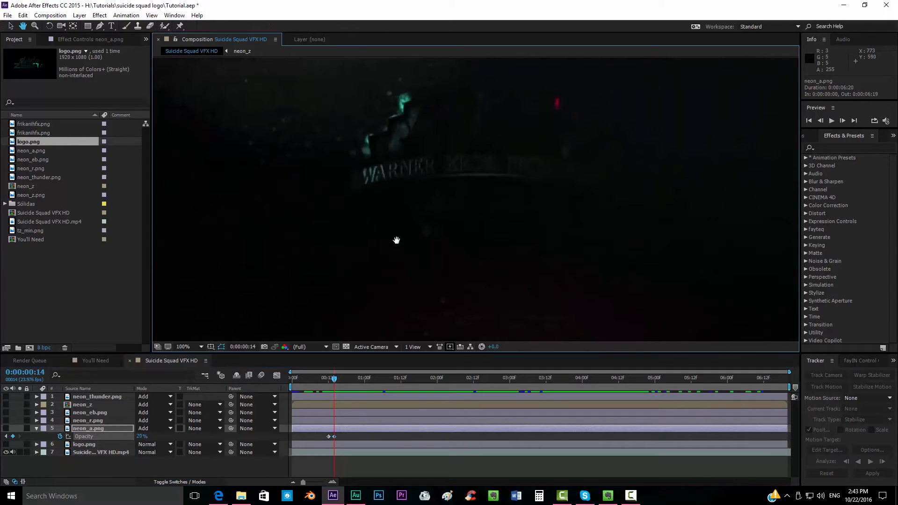
key("Page_Down")
left_click(146, 436)
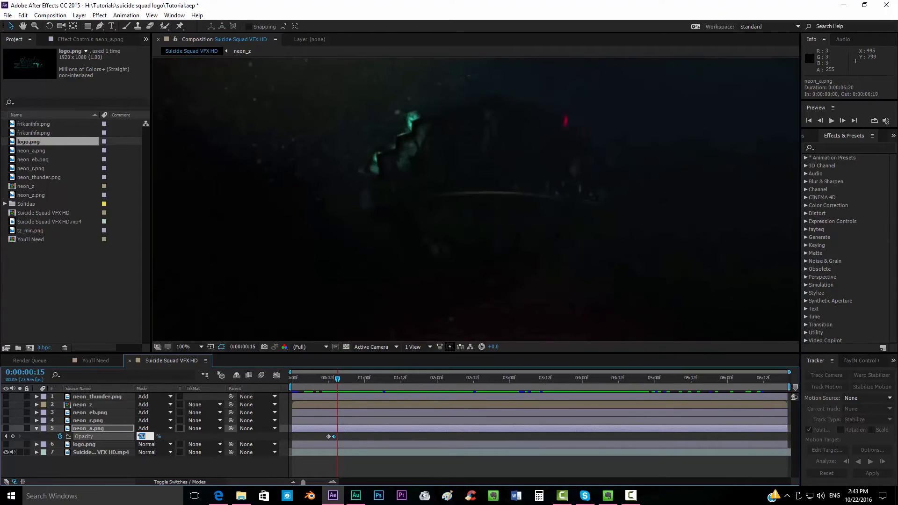
type("0")
key("Return")
Add a holding Opacity keyframe to neon_a.png at 0:00:00:16 and set its Opacity to 40% at 0:00:00:17.
key("Page_Down")
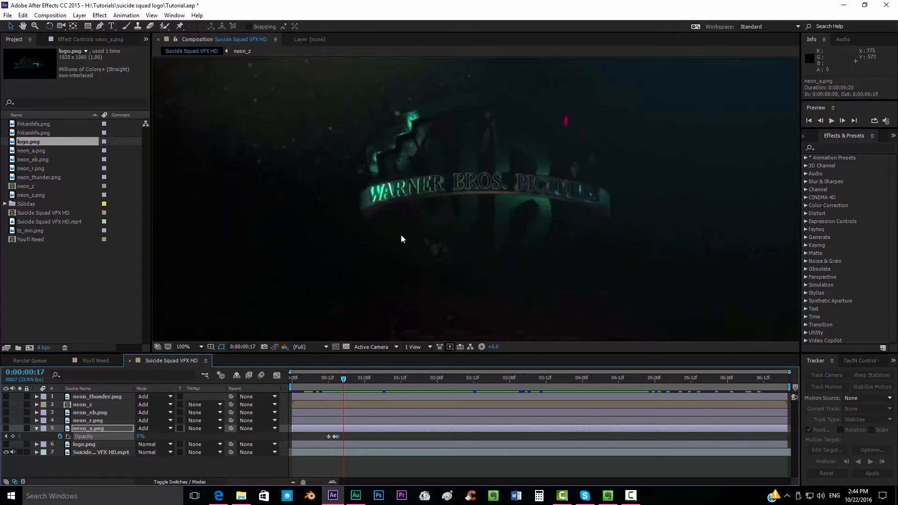
left_click(13, 436)
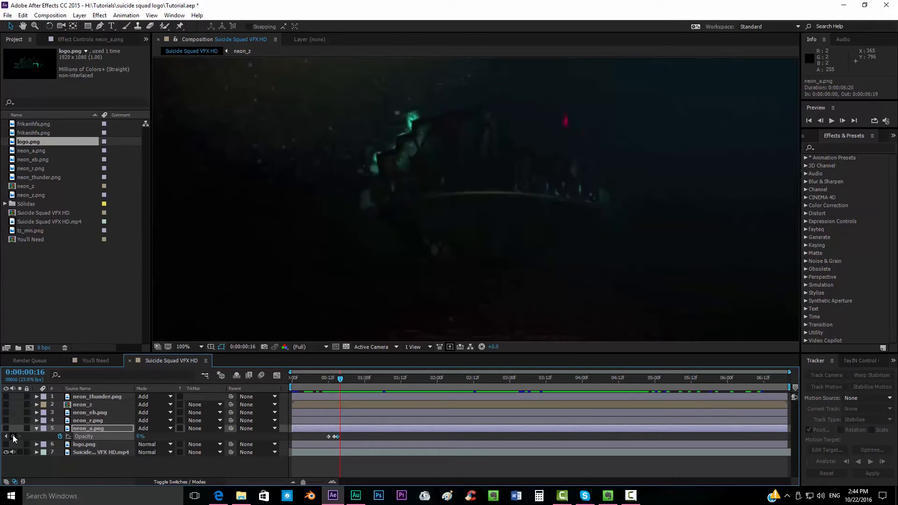
key("Page_Down")
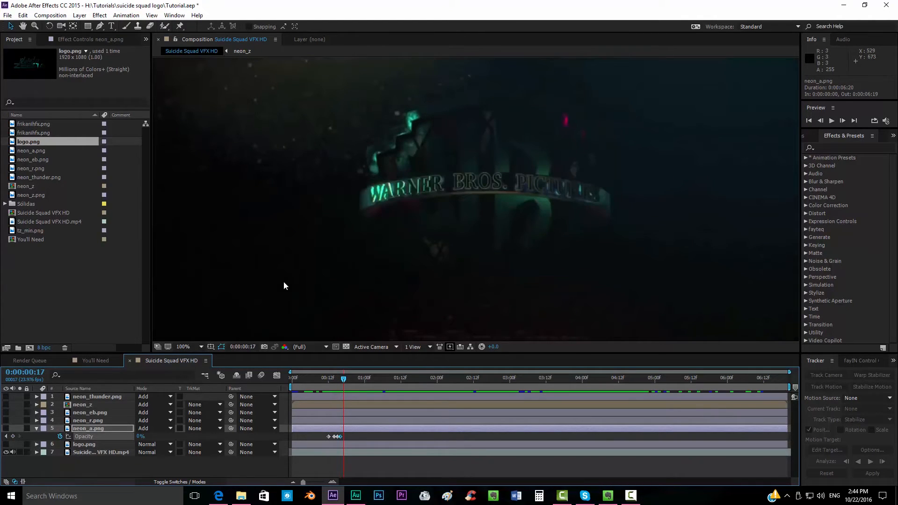
left_click(140, 437)
type("40")
key("Return")
Set neon_a.png's Opacity to 100% at 0:00:01:02, where the reference footage lights up.
key("Page_Down")
key("Page_Down")
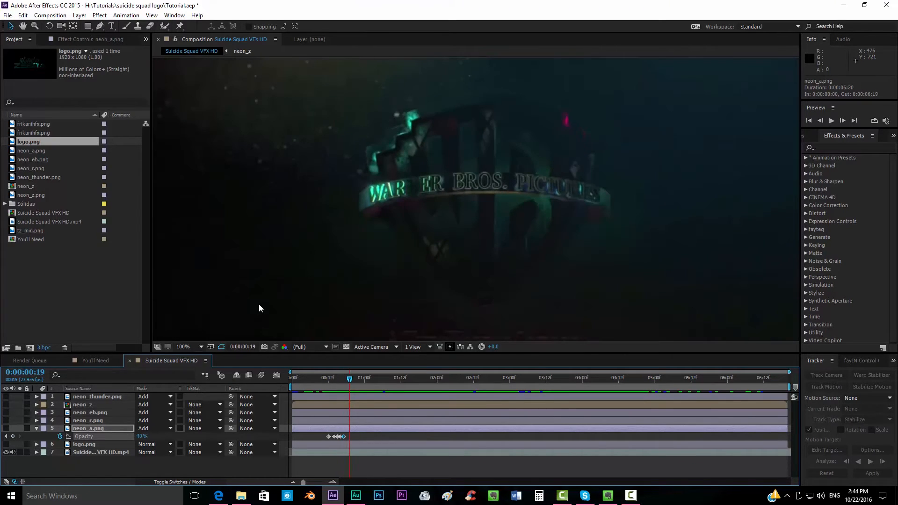
key("Page_Down")
key("Page_Down")
key("Page_Down")
key("Page_Down")
key("Page_Down")
key("Page_Down")
key("Page_Down")
key("Page_Down")
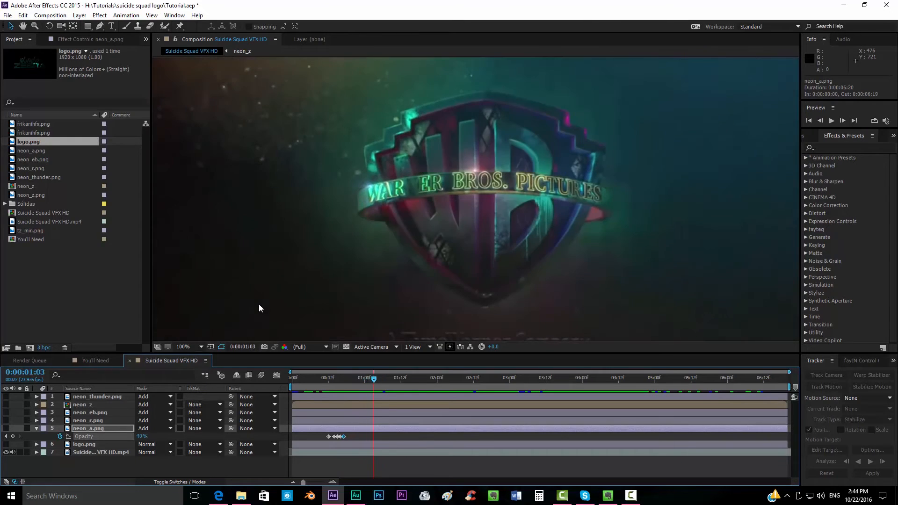
key("Page_Up")
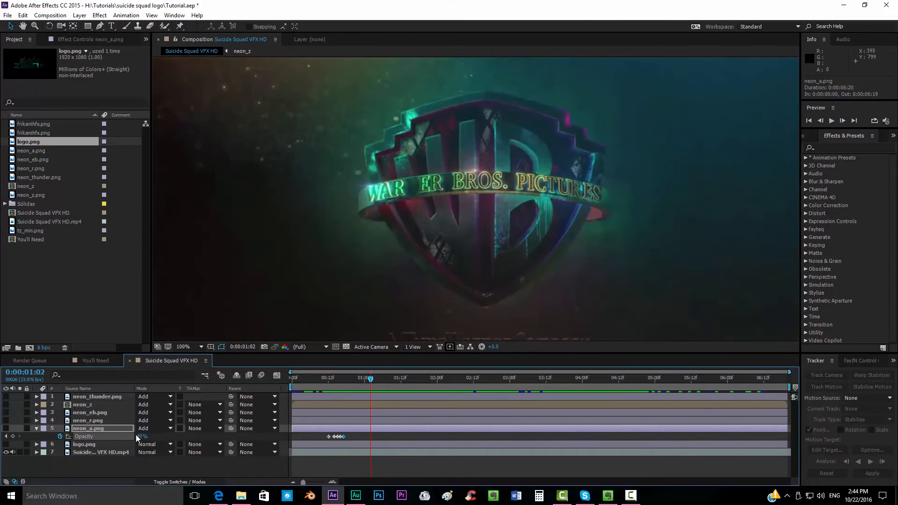
left_click(142, 437)
key("Return")
Add a holding Opacity keyframe to neon_a.png at 0:00:03:17, just before the reference flicker restarts.
key("Page_Down")
key("Page_Down")
key("Page_Down")
key("Page_Down")
key("Page_Down")
key("Page_Down")
key("Page_Down")
key("Page_Down")
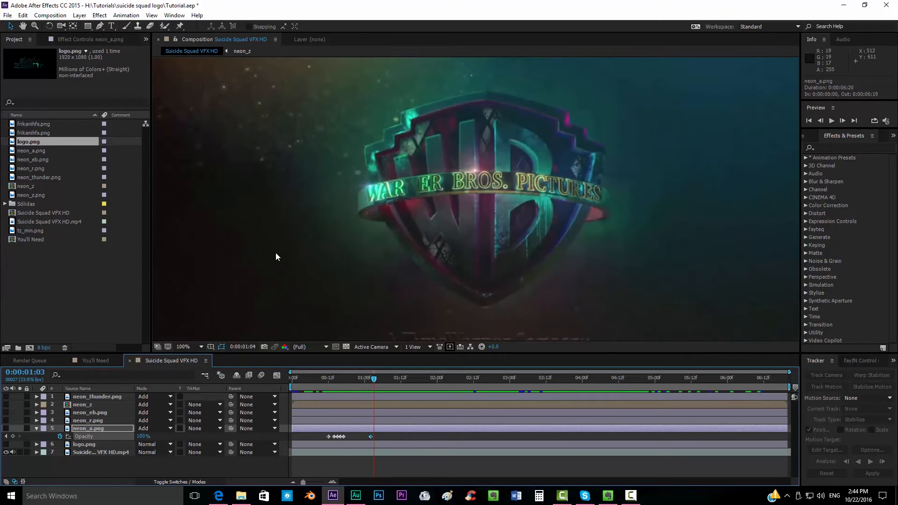
left_click_drag(396, 381, 563, 389)
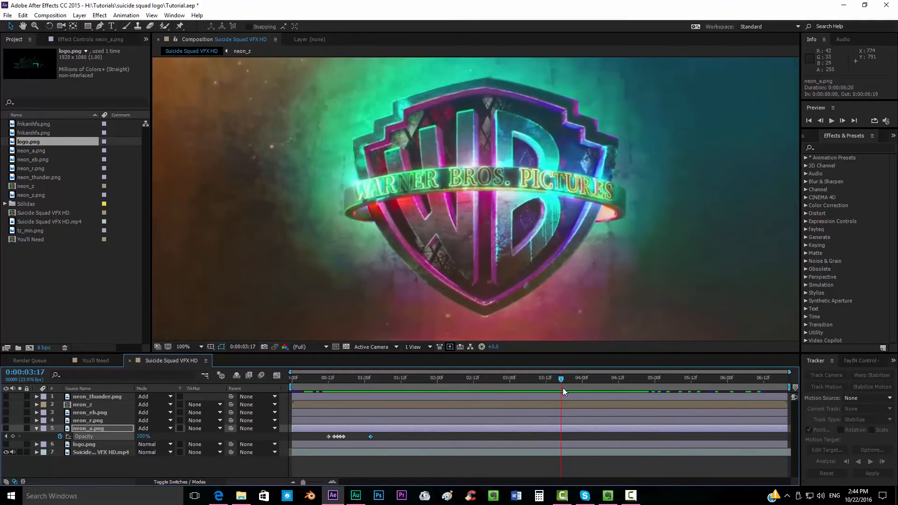
key("Page_Up")
left_click(13, 437)
Set neon_a.png's Opacity to 20% at 0:00:03:19.
key("Page_Down")
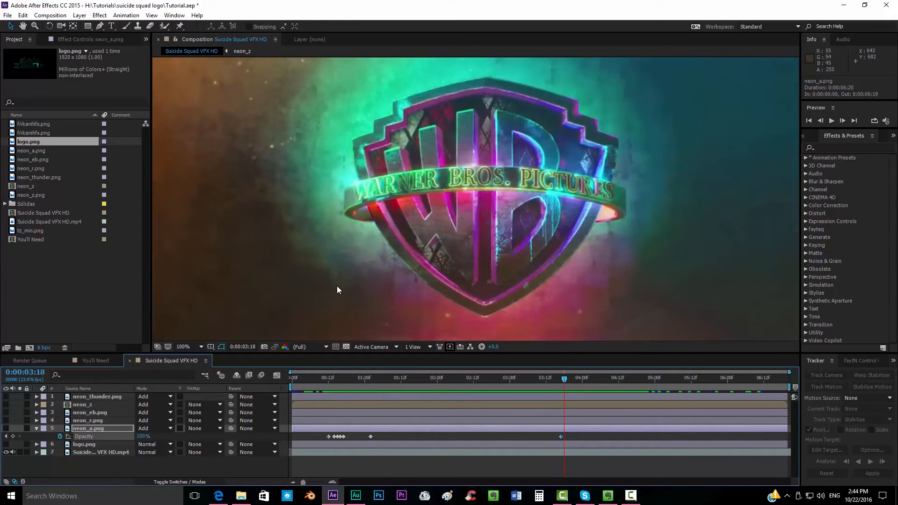
key("Page_Down")
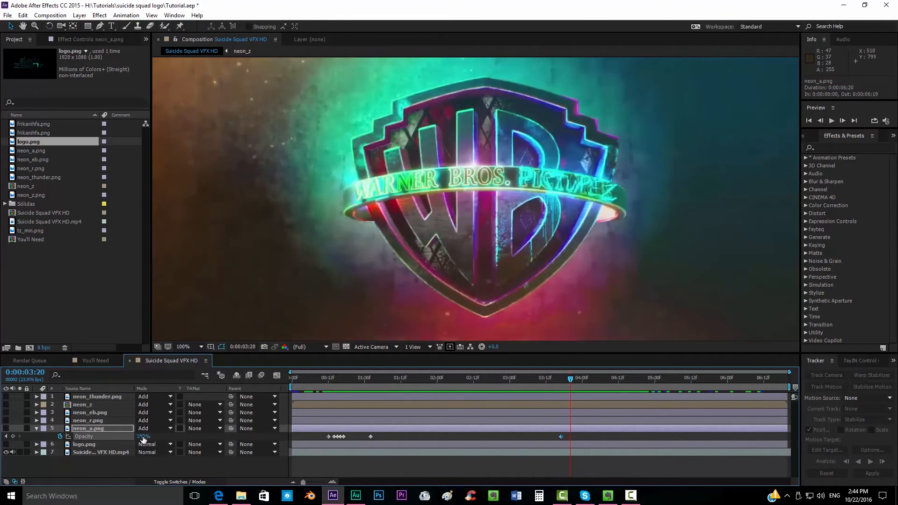
left_click(143, 437)
type("20")
key("Return")
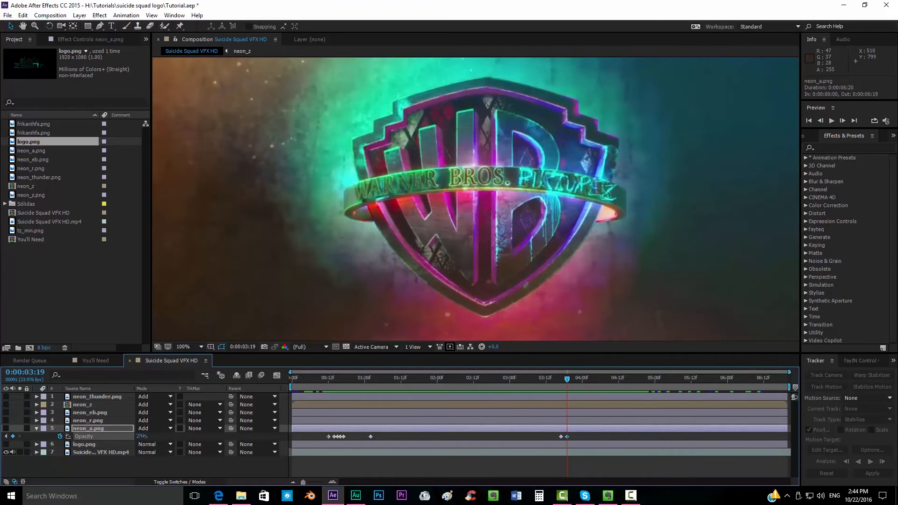
Bring neon_a.png's Opacity back to 100% by 0:00:03:21 and set it to 30% at 0:00:03:22.
key("Page_Down")
left_click(140, 437)
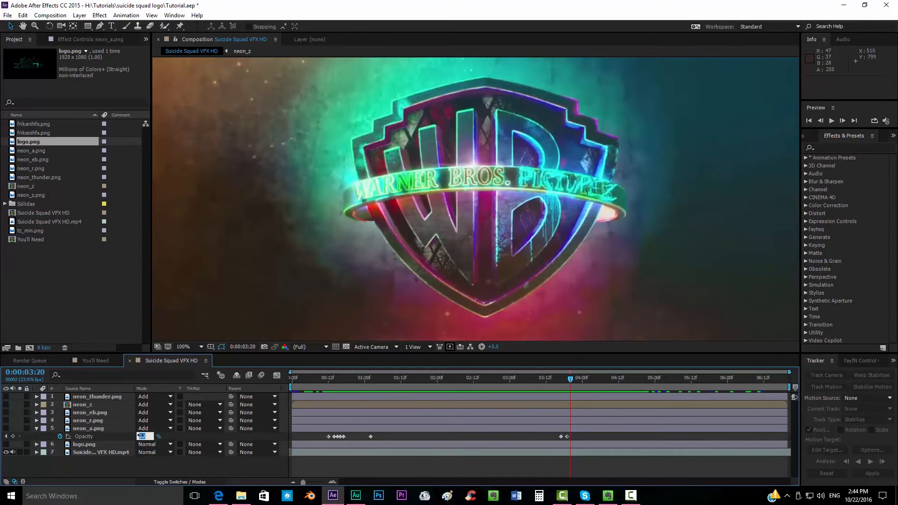
type("100")
key("Return")
key("Page_Down")
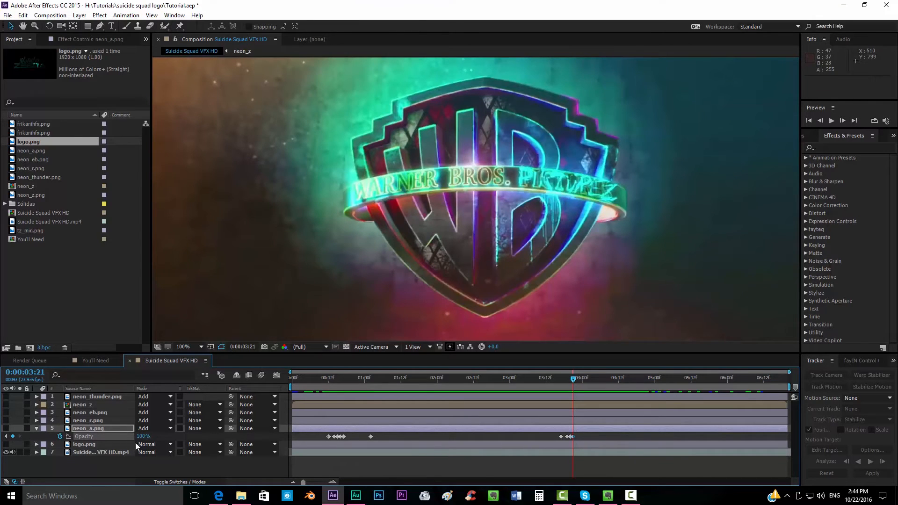
key("Page_Down")
left_click(139, 436)
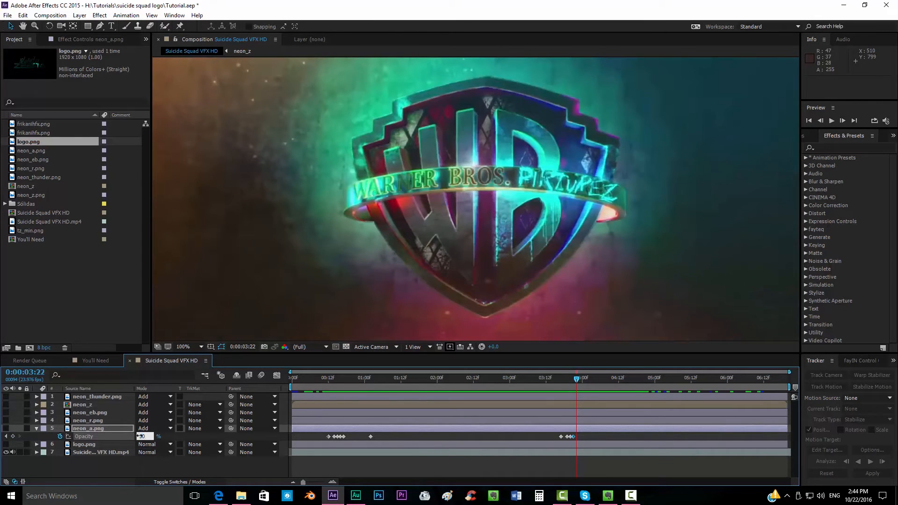
type("30")
key("Return")
Set neon_a.png's Opacity to 0% at 0:00:04:03 and to 30% at 0:00:04:04.
key("Page_Down")
key("Page_Down")
key("Page_Down")
key("Page_Down")
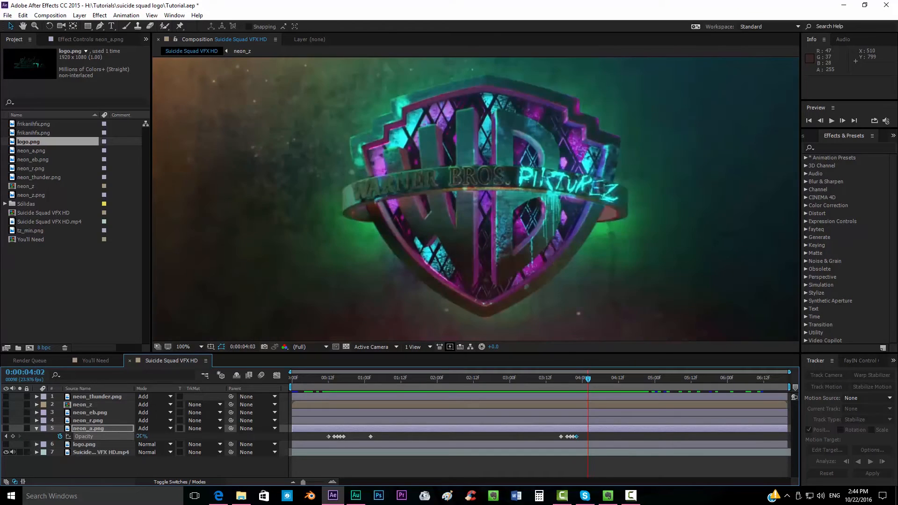
key("Page_Down")
left_click(139, 437)
type("0")
key("Return")
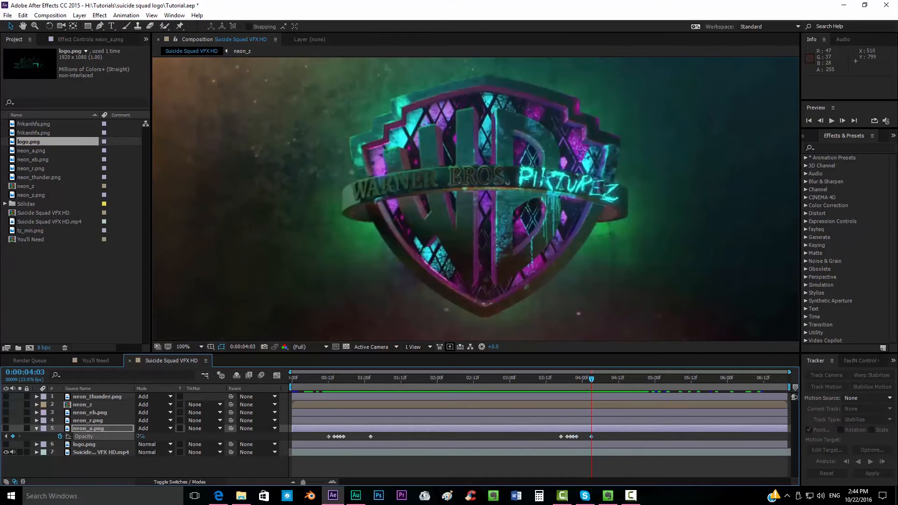
key("Page_Down")
left_click(139, 437)
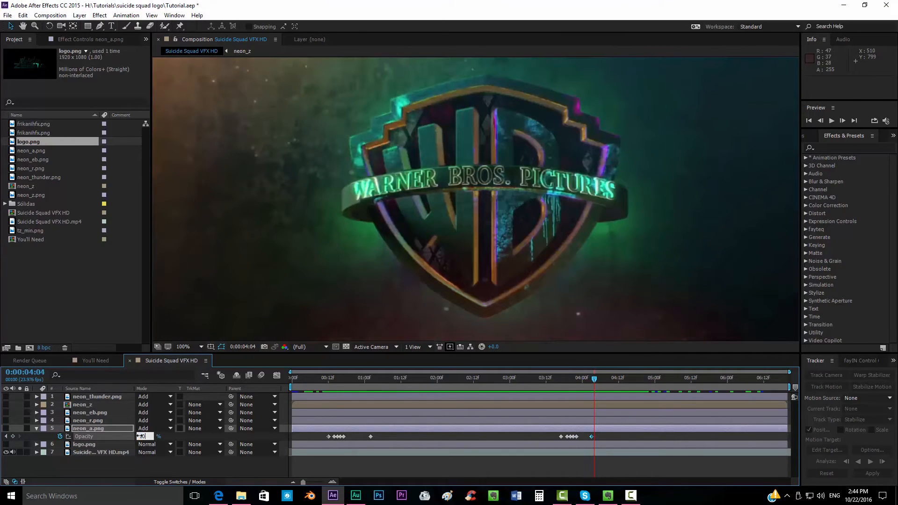
type("30")
key("Return")
Finish neon_a.png's flicker by setting its Opacity to 0% at 0:00:04:07.
key("Page_Down")
key("Page_Down")
key("Page_Down")
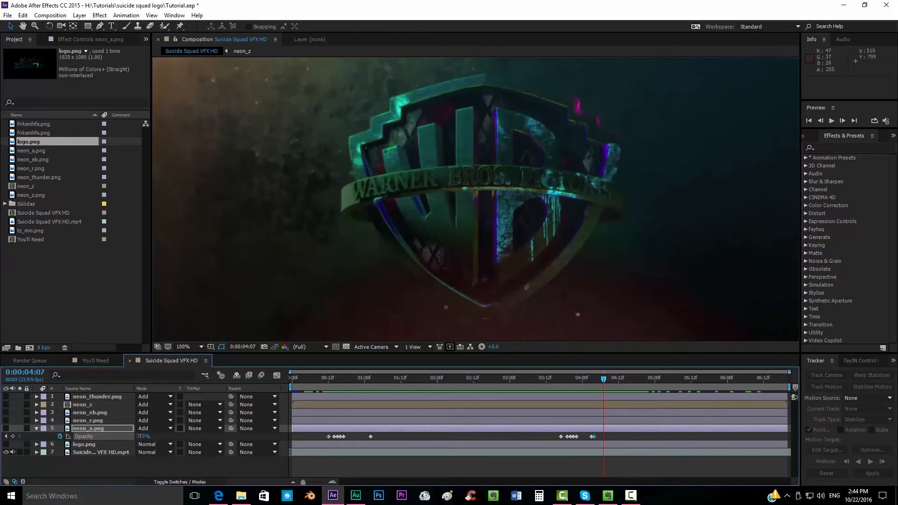
left_click(139, 437)
type("0")
key("Return")
Review the reference footage past 0:00:04:07 and between about 0:00:01:11 and 0:00:02:14.
key("Page_Down")
key("Page_Down")
key("Page_Down")
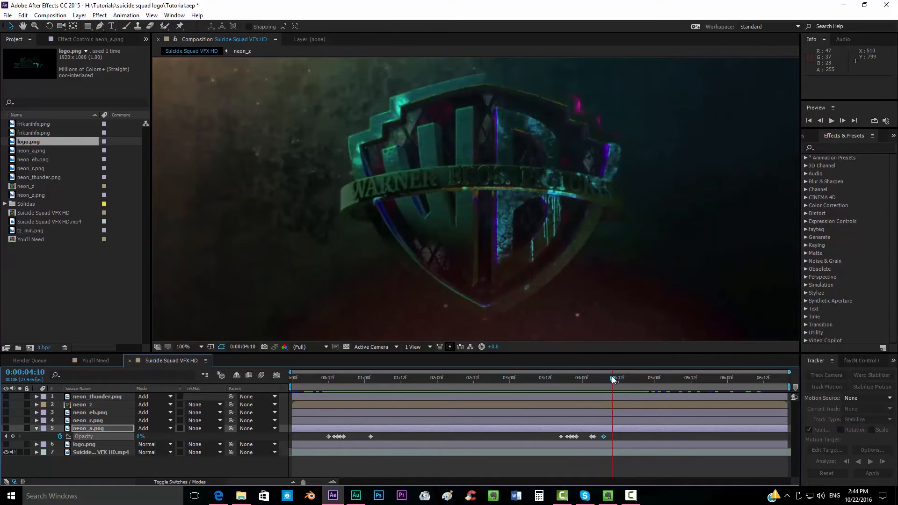
left_click_drag(612, 380, 391, 393)
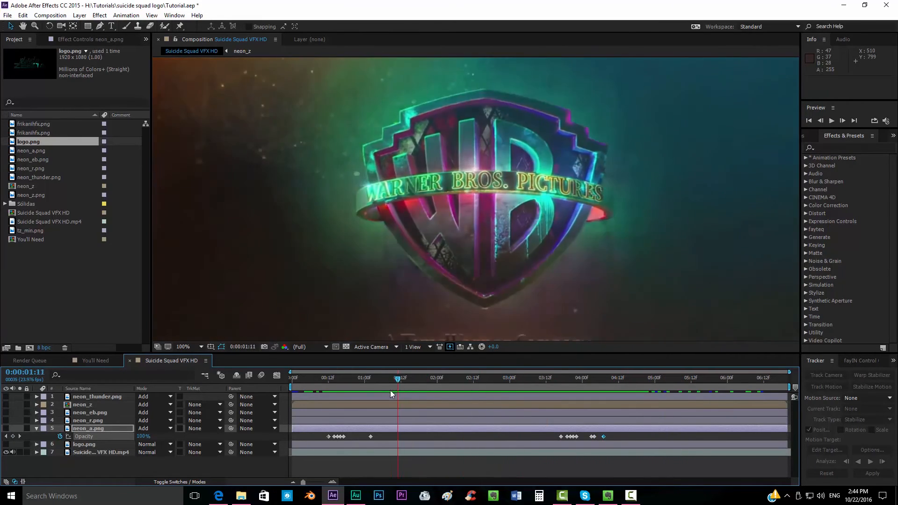
key("space")
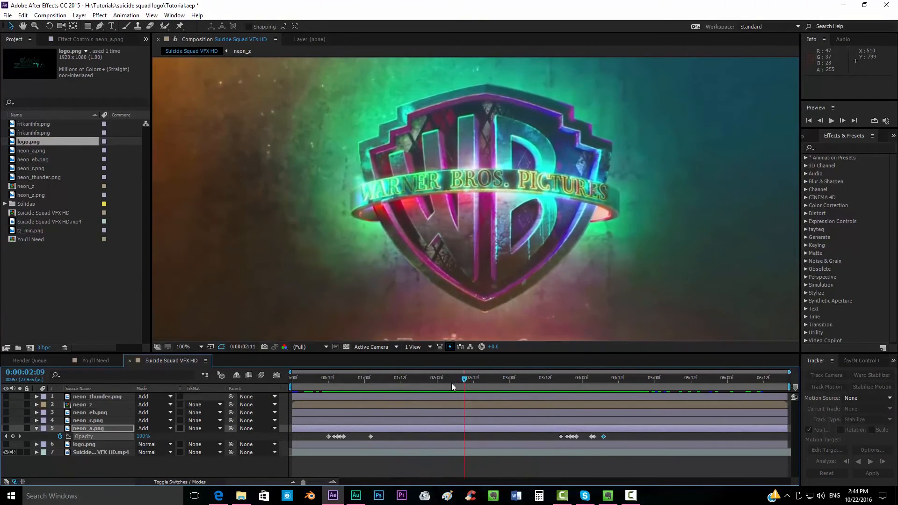
left_click_drag(452, 384, 480, 388)
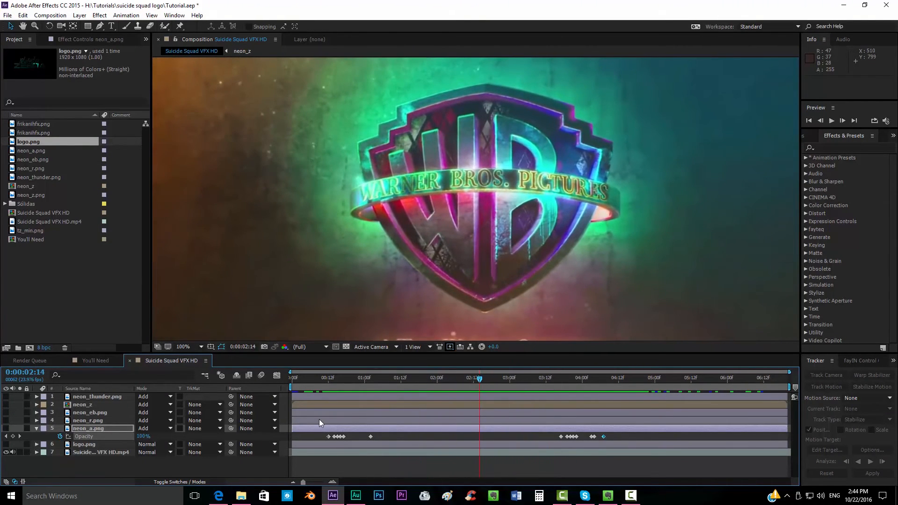
Pre-compose the neon_a.png layer as neon_a, moving all attributes into the new composition.
right_click(94, 429)
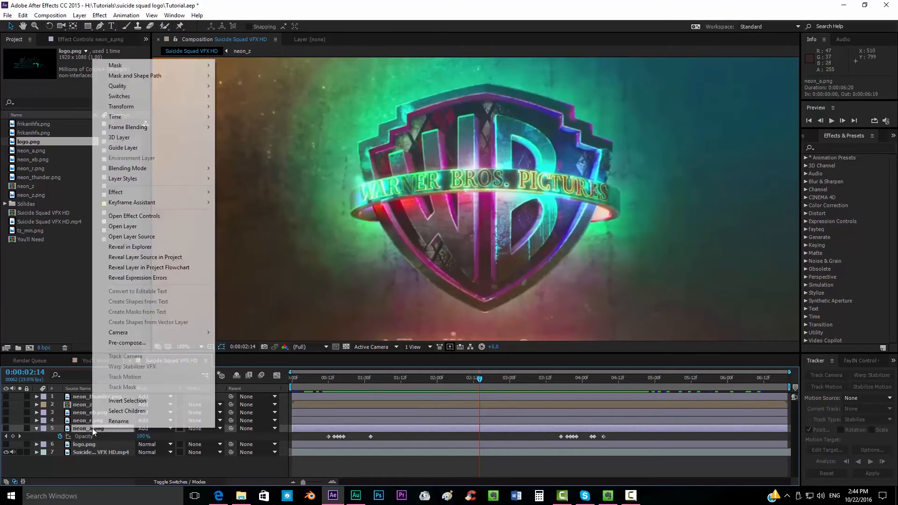
left_click(121, 343)
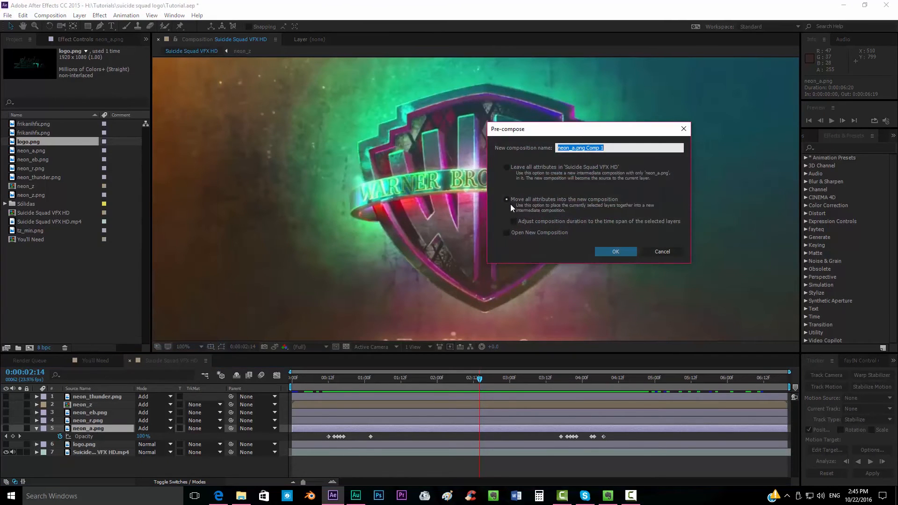
type("neon_a")
key("Return")
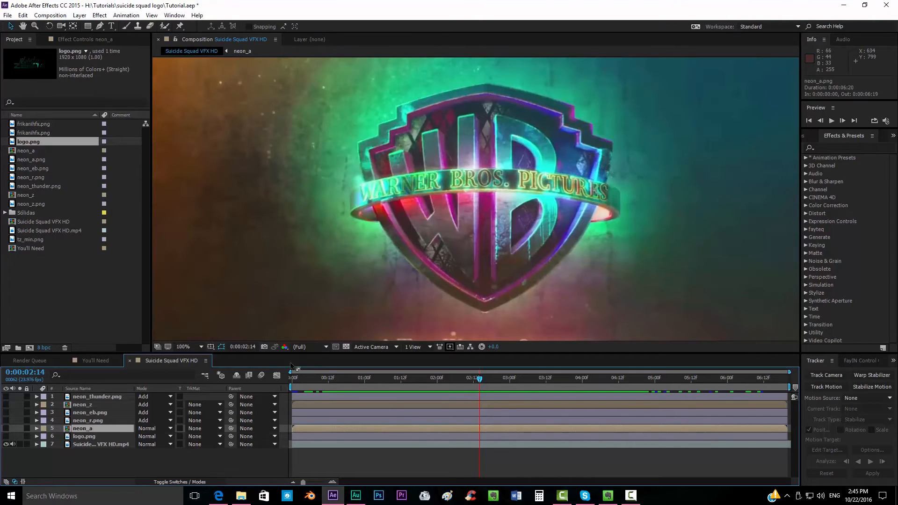
Add the expression wiggle(50,100) to the neon_a composition layer's Opacity.
key("t")
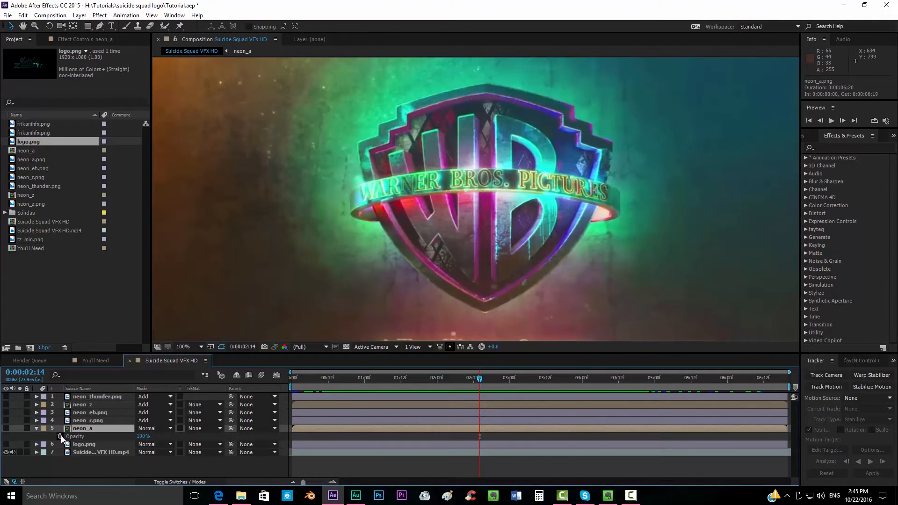
left_click(60, 437, "alt")
type("wiggle(50,100")
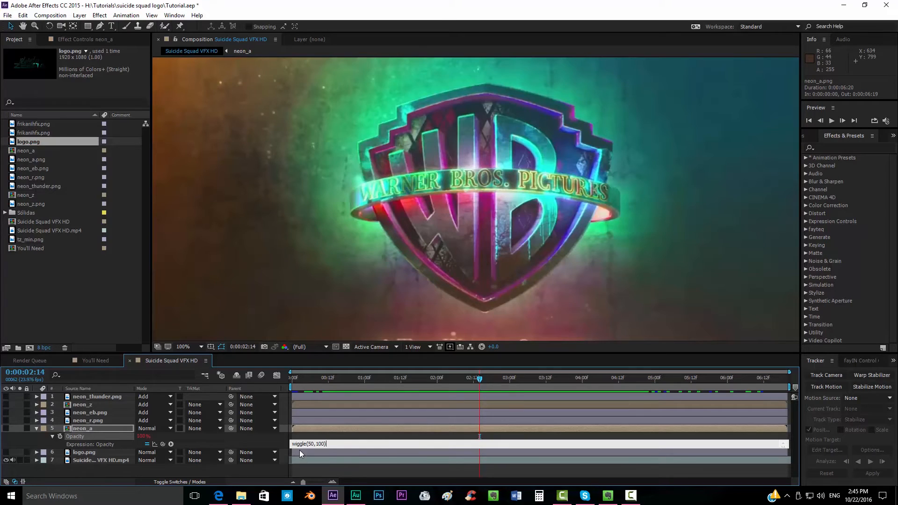
left_click(319, 438)
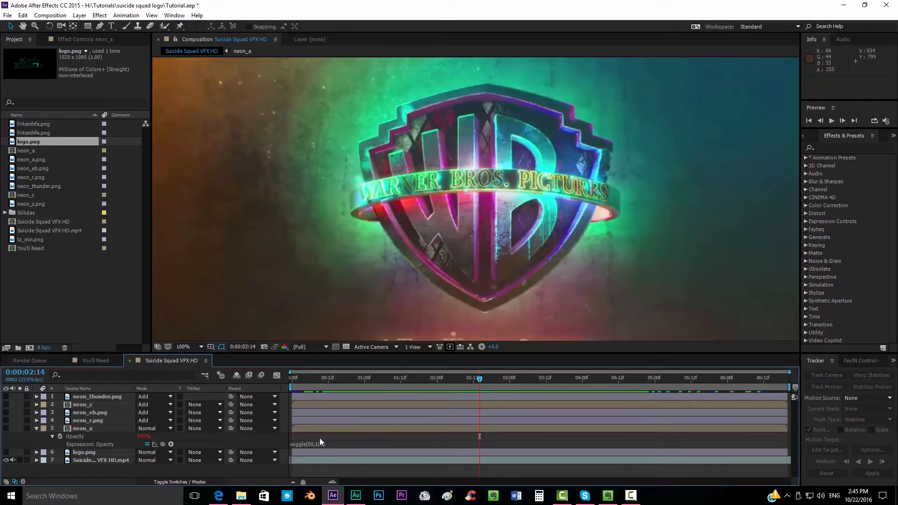
Hide the reference video layer and make logo.png, neon_a, neon_r.png, neon_eb.png and neon_z visible.
left_click(36, 428)
left_click(6, 444)
left_click(6, 437)
left_click(6, 429)
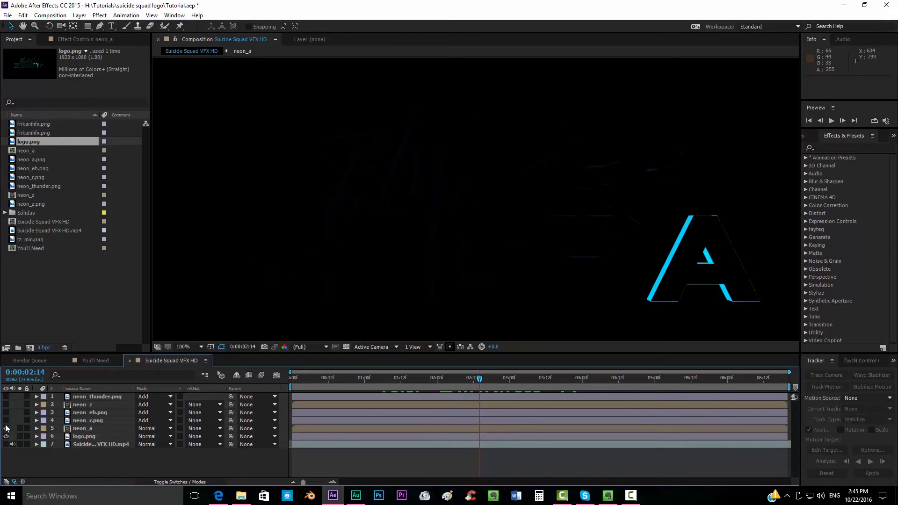
left_click(6, 421)
left_click(6, 412)
left_click(5, 404)
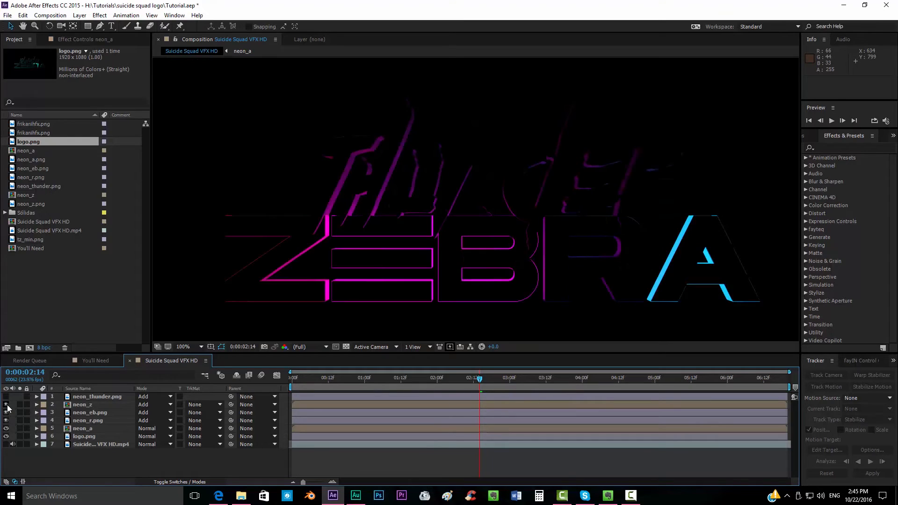
Set neon_a's blending mode to Add and preview the whole logo animation from the first frame.
left_click(149, 428)
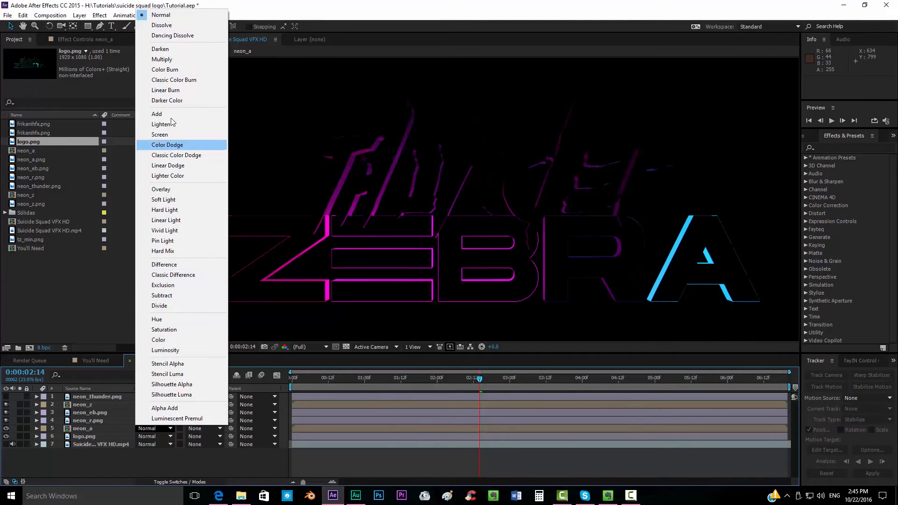
left_click(158, 114)
left_click(190, 347)
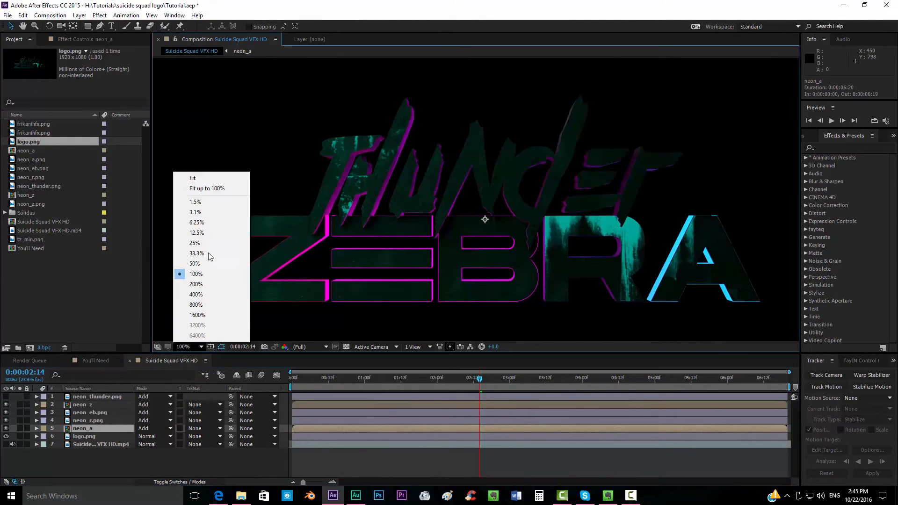
left_click(219, 181)
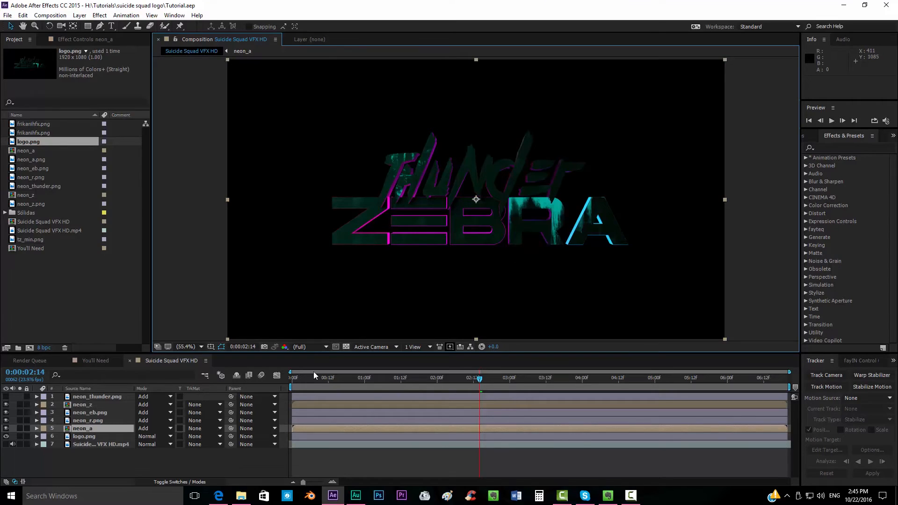
left_click_drag(315, 377, 279, 377)
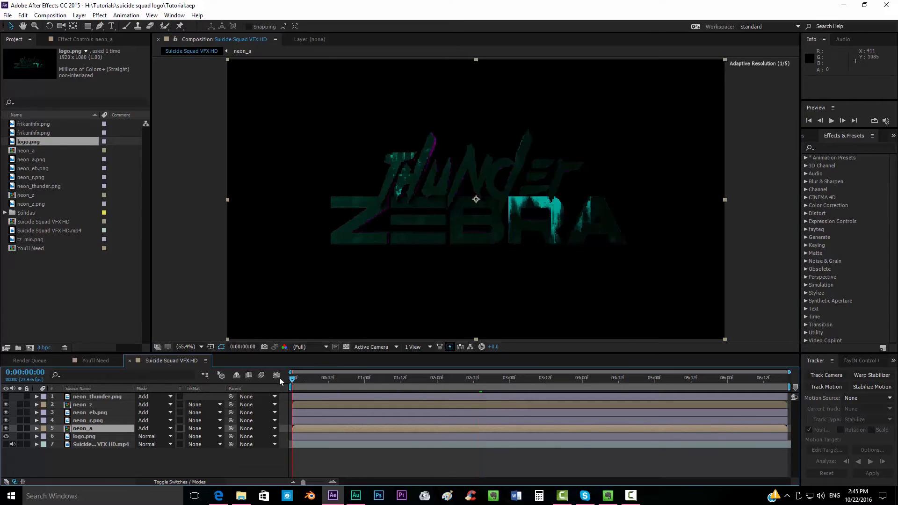
left_click(833, 123)
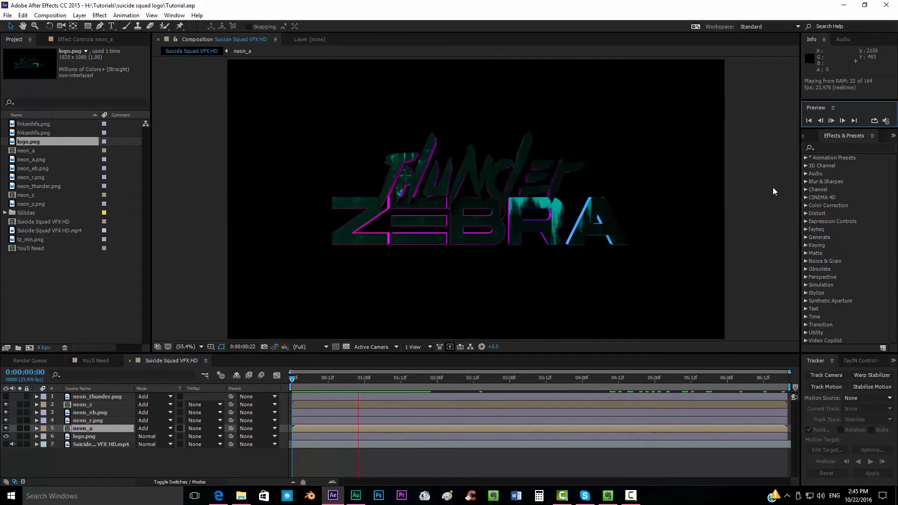
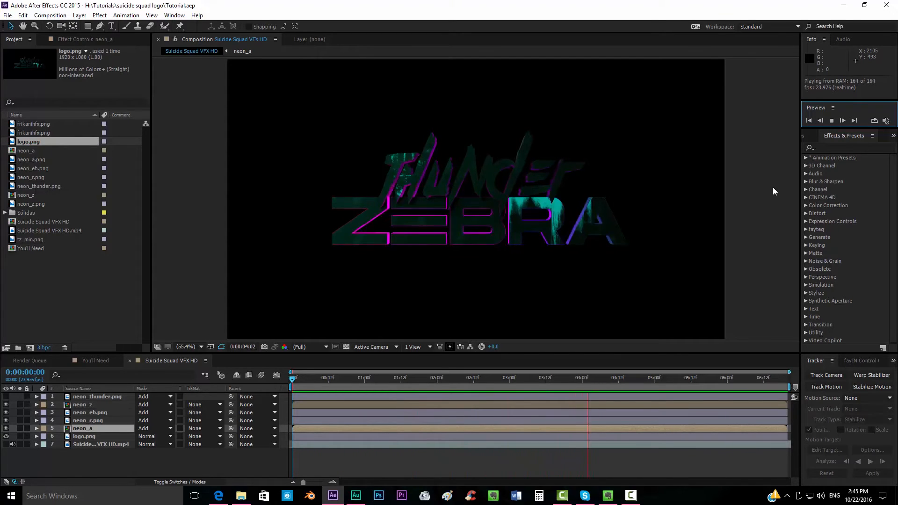
Check neon_thunder.png together with the other neon layers at 0:00:03:06 and 0:00:00:23, leaving it hidden.
left_click_drag(361, 378, 527, 378)
left_click(6, 397)
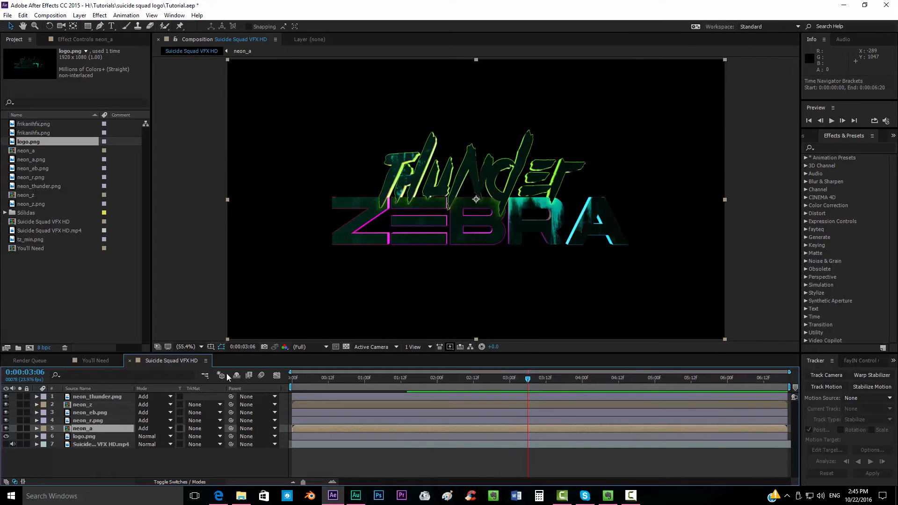
left_click_drag(463, 378, 362, 393)
left_click(6, 397)
Hide logo.png and all the neon layers, and show the Suicide Squad VFX HD.mp4 reference up to 0:00:03:18.
left_click(5, 437)
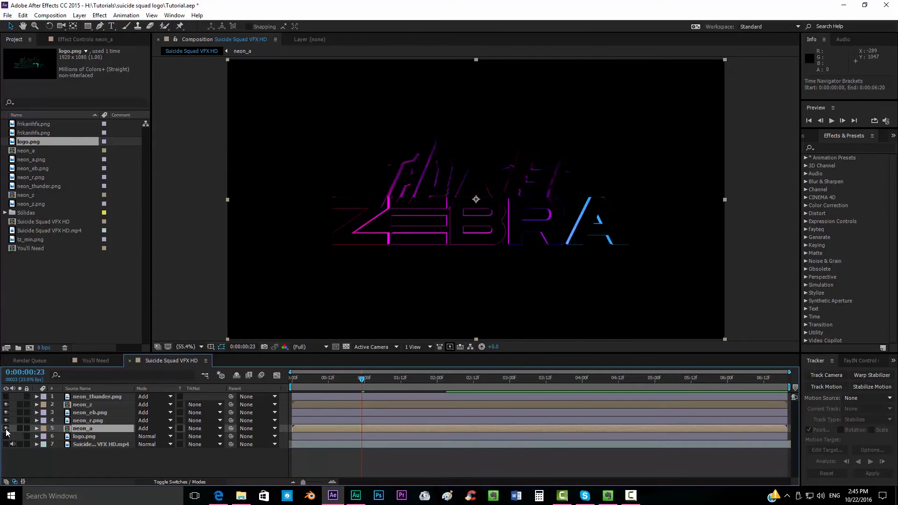
left_click(6, 429)
left_click(6, 420)
left_click(5, 413)
left_click(7, 405)
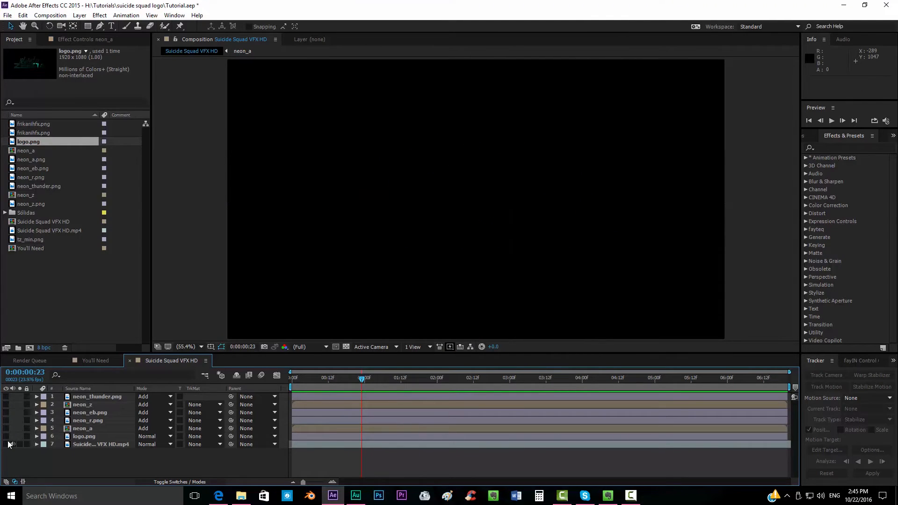
left_click(5, 444)
left_click_drag(361, 379, 564, 385)
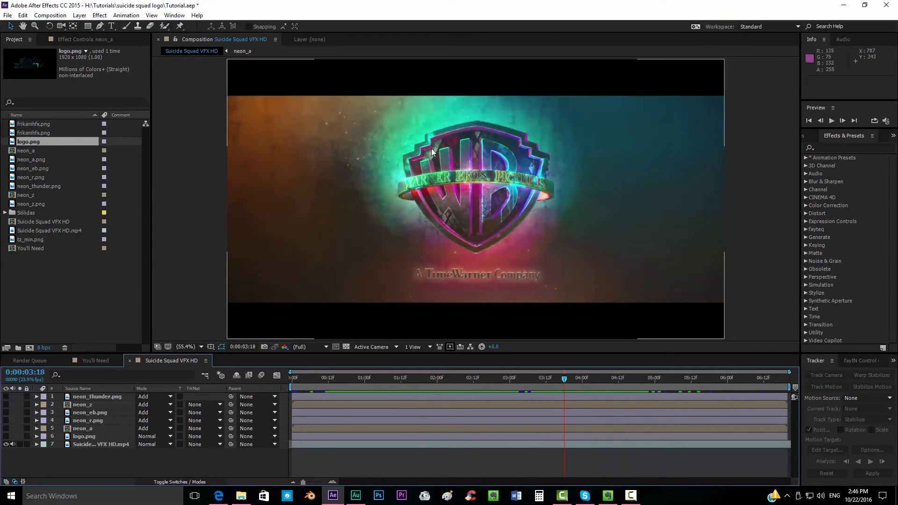
Add a 0% Opacity keyframe to neon_thunder.png at 0:00:00:11, just before the reference logo starts to light up.
mouse_move(322, 380)
left_mouse_down()
mouse_move(340, 379)
mouse_move(329, 382)
left_mouse_up()
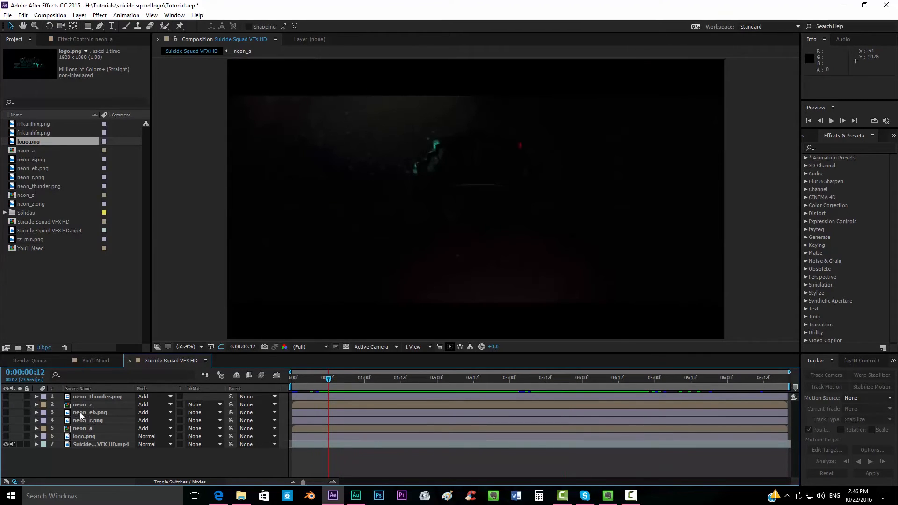
left_click(99, 396)
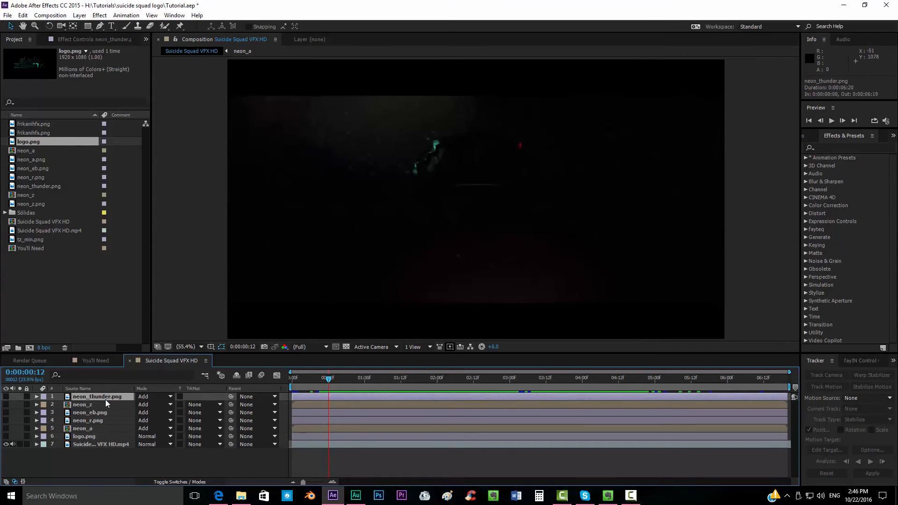
key("t")
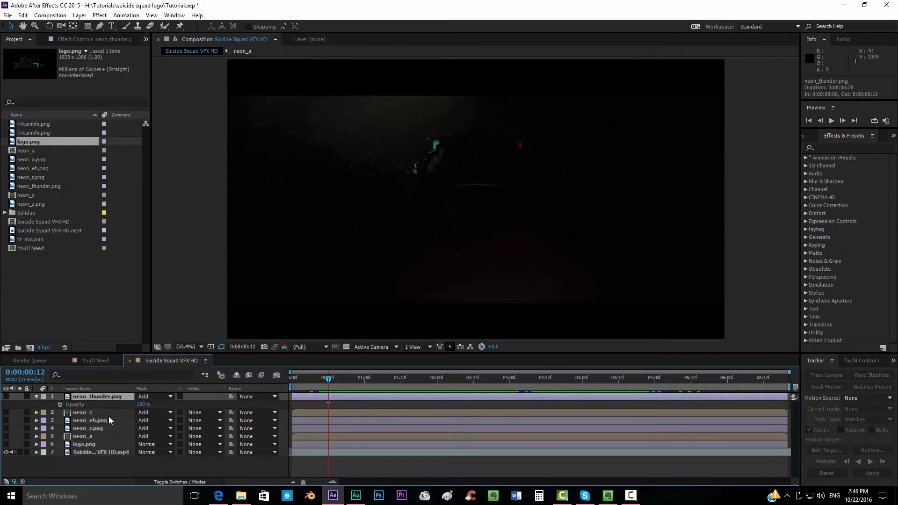
key("Page_Up")
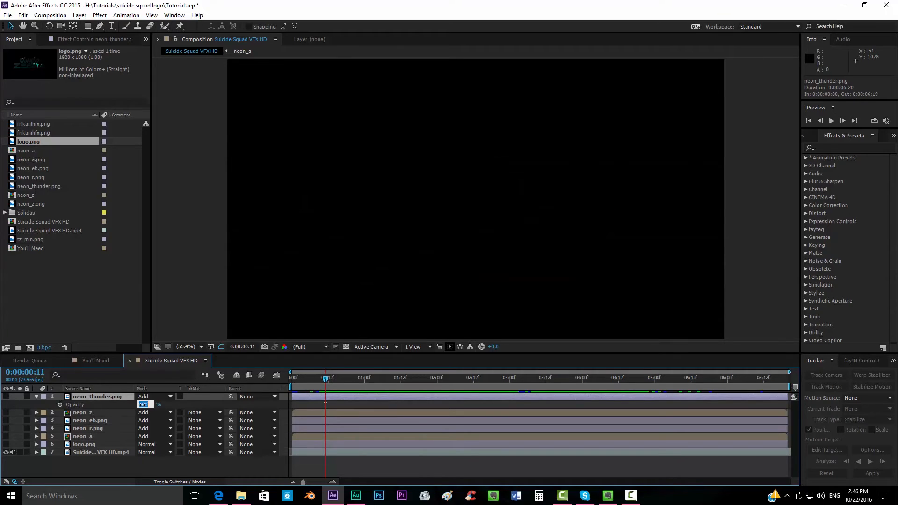
type("0")
key("Return")
left_click(60, 405)
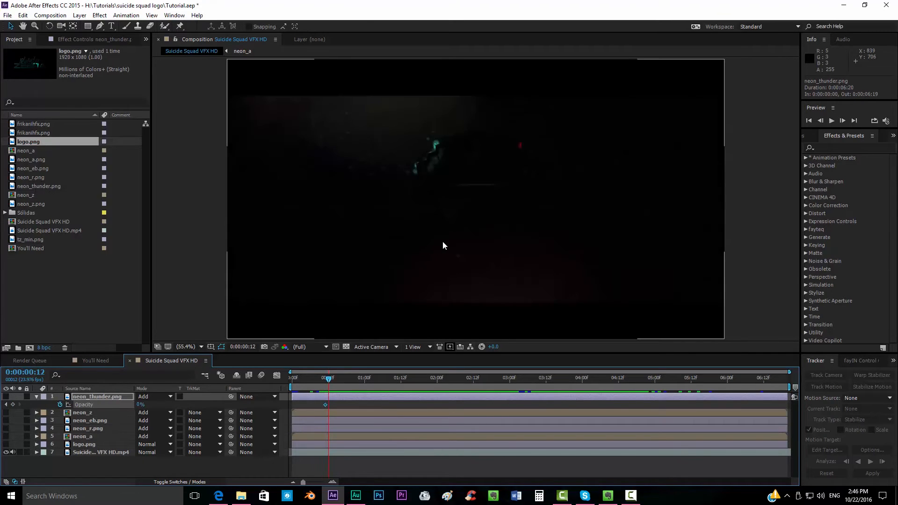
Follow the reference lettering as it lights up and keyframe neon_thunder.png's Opacity at 100% at 0:00:01:16.
key("Page_Down")
key("Page_Down")
key("Page_Down")
key("Page_Down")
key("Page_Down")
key("Page_Down")
key("Page_Down")
key("Page_Down")
key("Page_Down")
key("Page_Down")
key("Page_Down")
key("Page_Down")
key("Page_Down")
key("Page_Down")
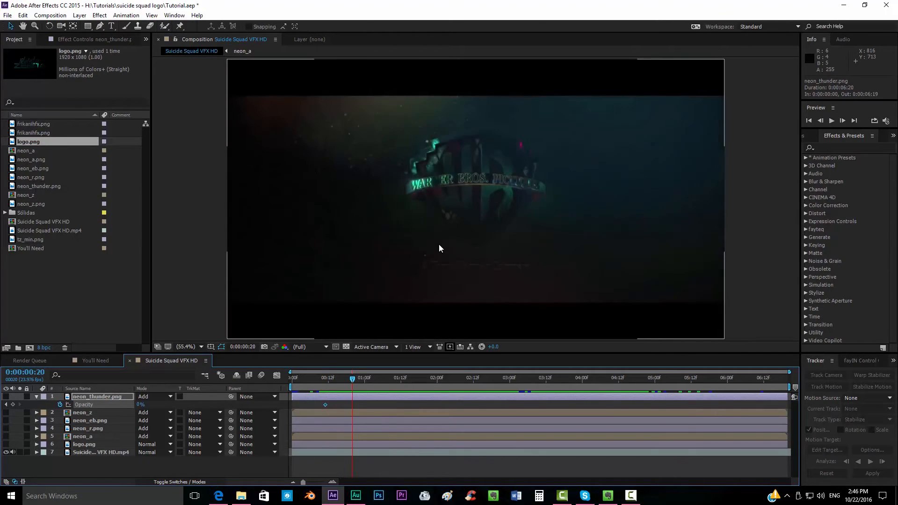
left_click_drag(367, 379, 413, 386)
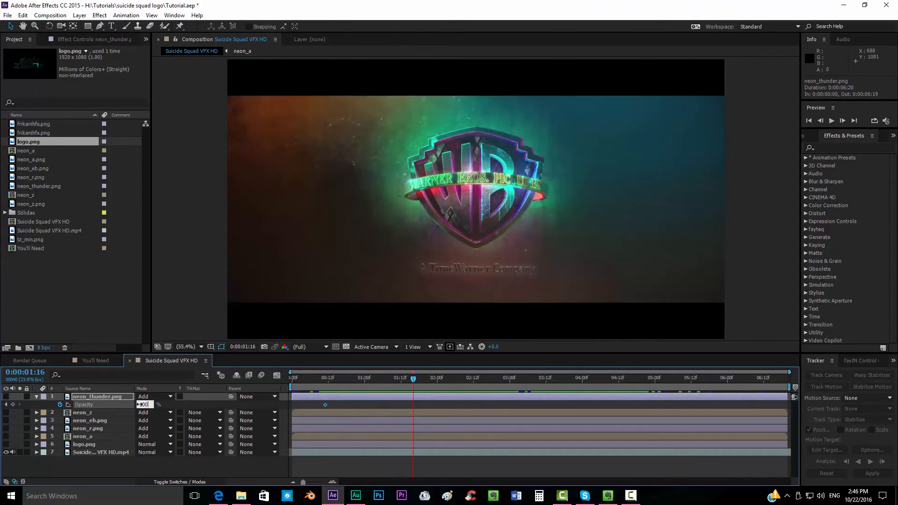
Find where the reference neon begins to drop and add a holding 100% Opacity keyframe to neon_thunder.png at 0:00:03:18.
left_click_drag(415, 381, 553, 380)
key("slash")
key("space")
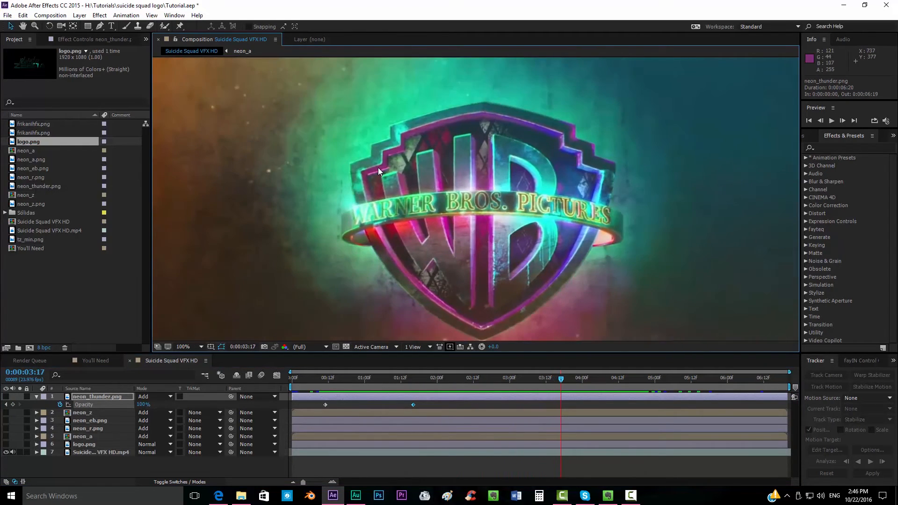
key("Page_Down")
key("Page_Up")
key("Page_Up")
key("Page_Up")
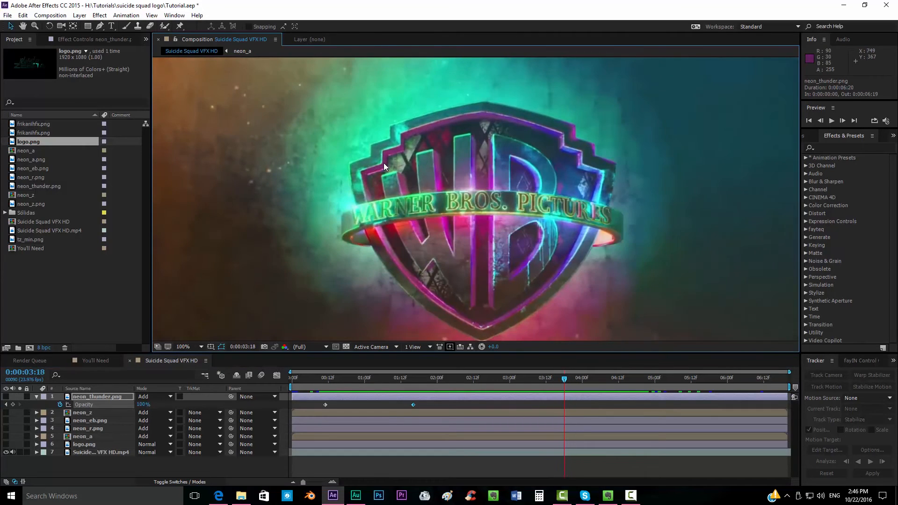
key("Page_Down")
key("Page_Up")
key("Page_Up")
key("Page_Down")
left_click(13, 404)
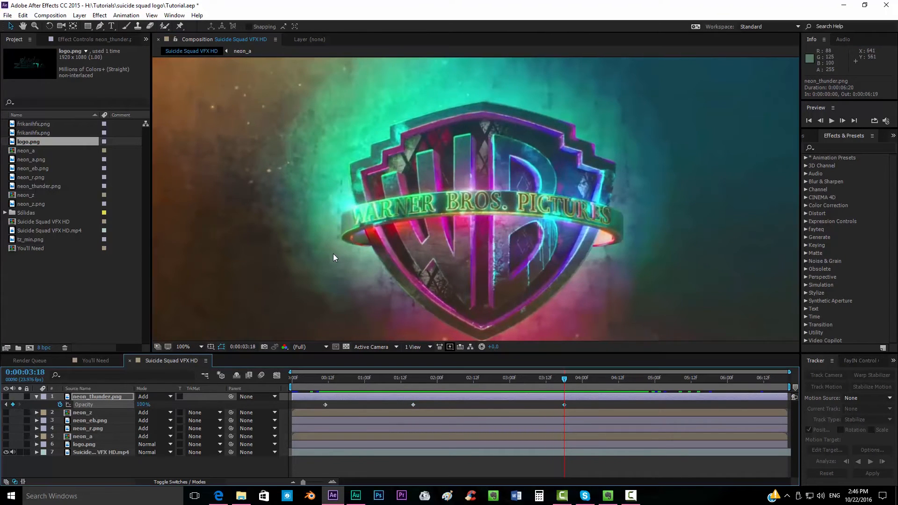
Compare the following reference frames and set neon_thunder.png's Opacity to 50% at 0:00:03:21.
key("Page_Down")
key("Page_Down")
key("Page_Down")
key("Page_Up")
key("Page_Up")
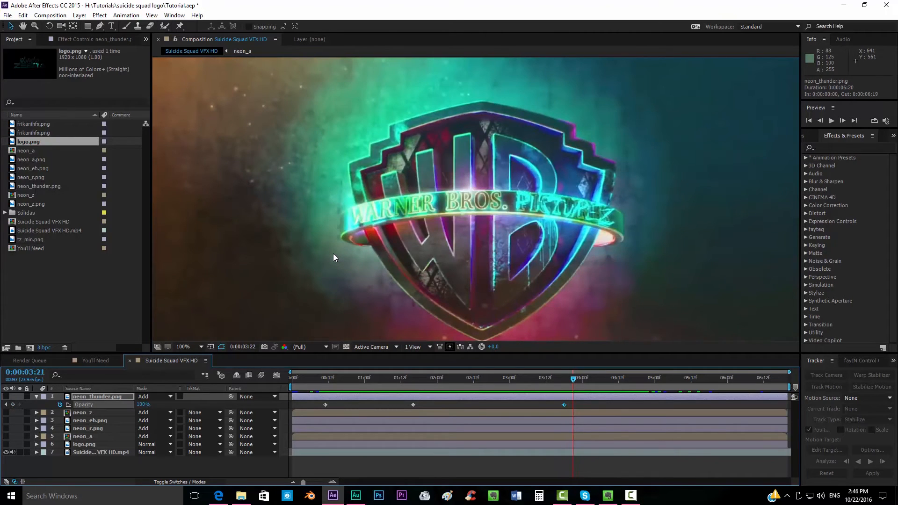
key("Page_Down")
key("Page_Down")
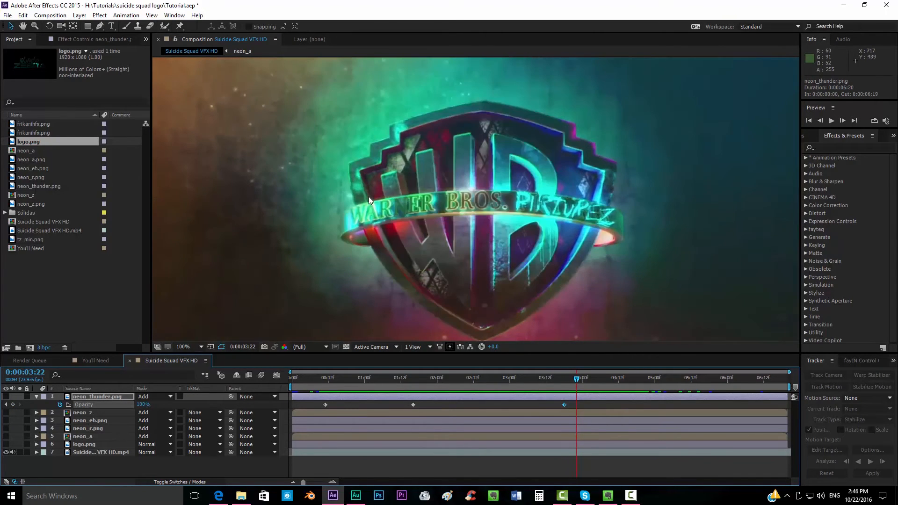
key("Page_Up")
left_click(141, 406)
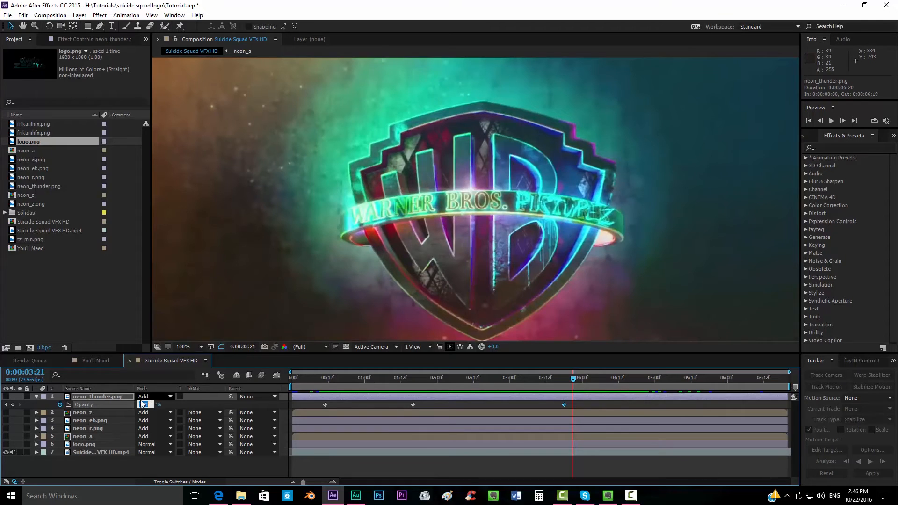
type("50")
key("Return")
Set neon_thunder.png's Opacity to 0% at 0:00:03:22 and move that keyframe to 0:00:04:00.
key("Page_Down")
left_click(153, 397)
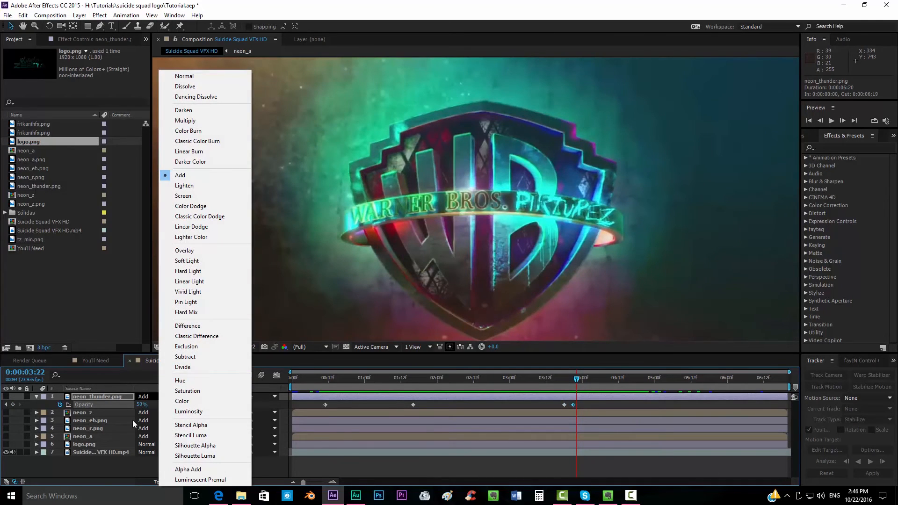
left_click(141, 406)
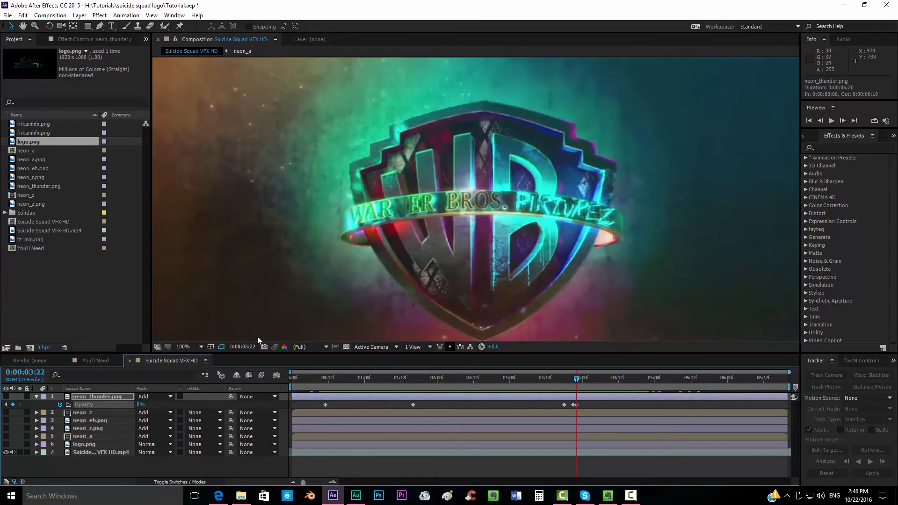
key("Page_Down")
key("Page_Down")
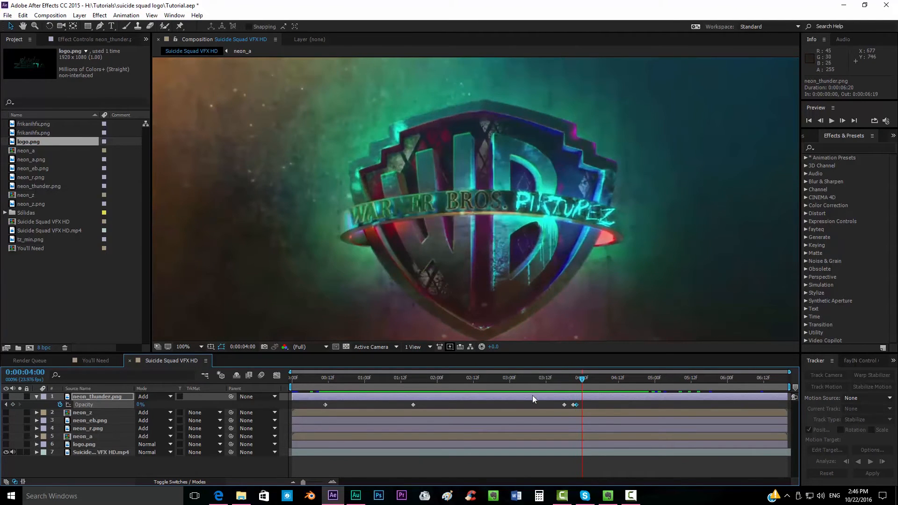
left_click_drag(579, 405, 581, 405)
Keyframe neon_thunder.png's Opacity at 100% at 0:00:04:01 to match the reference flash.
key("Page_Down")
key("Page_Down")
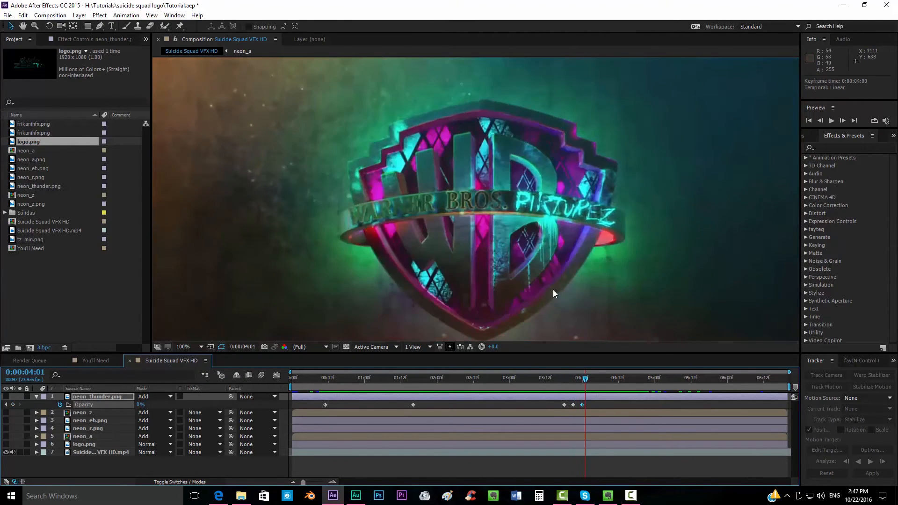
key("Page_Up")
key("Page_Down")
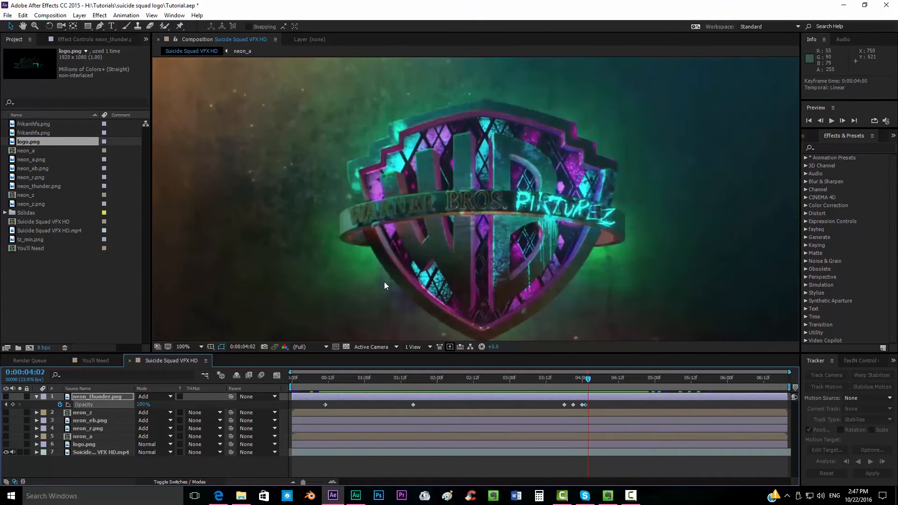
Step through the reference flicker and set neon_thunder.png's Opacity to 30% at 0:00:04:04.
key("Page_Down")
key("Page_Down")
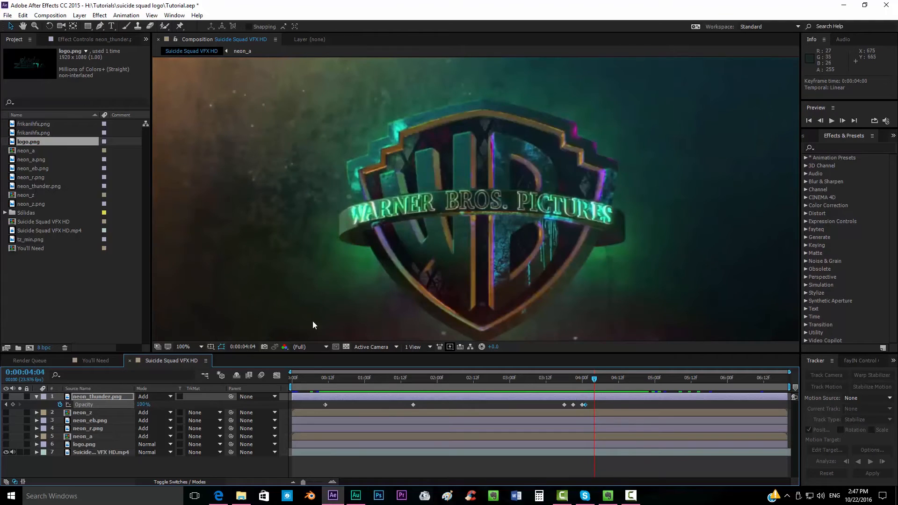
key("Page_Up")
key("Page_Down")
type("30")
key("Return")
Bring neon_thunder.png's Opacity back to 100% with a keyframe at 0:00:04:06.
key("Page_Down")
key("Page_Down")
key("Page_Down")
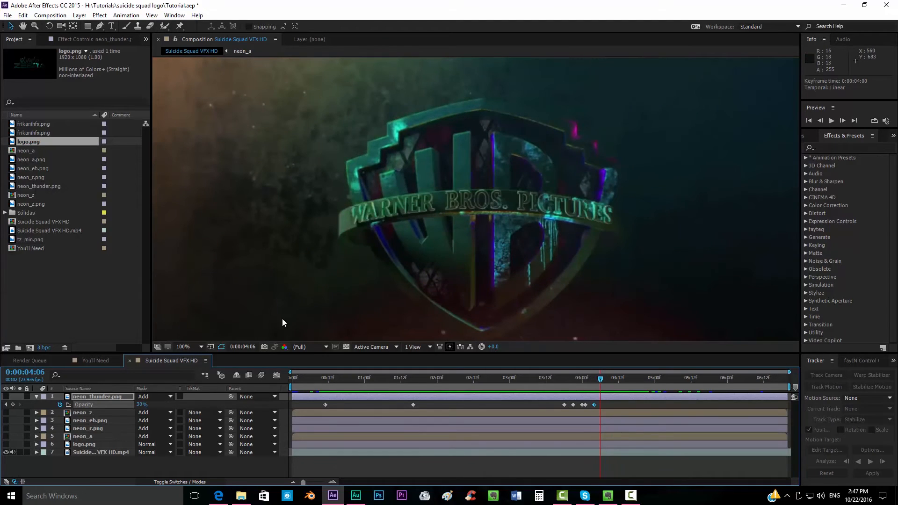
key("Page_Up")
type("100")
key("Return")
Add a final 0% Opacity keyframe to neon_thunder.png at 0:00:04:11 and collapse the layer's properties.
key("Page_Down")
key("Page_Down")
key("Page_Down")
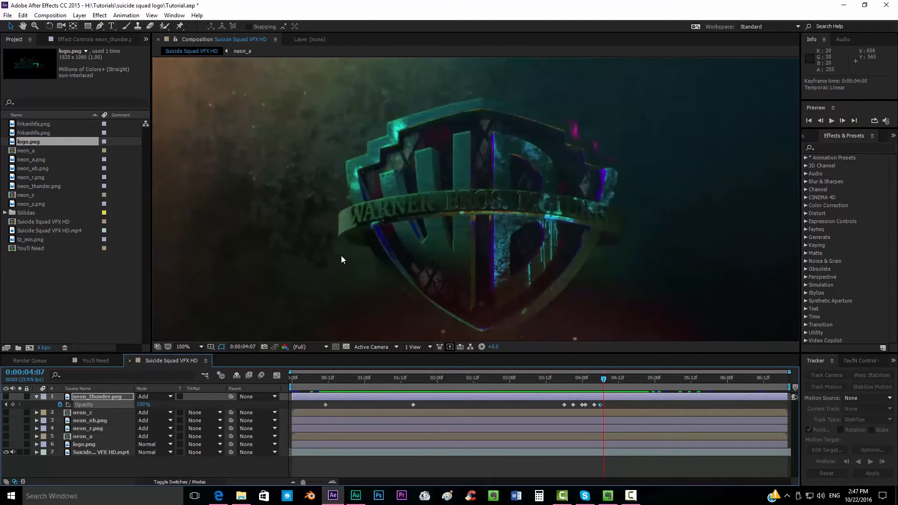
key("Page_Down")
key("Page_Down")
key("Page_Down")
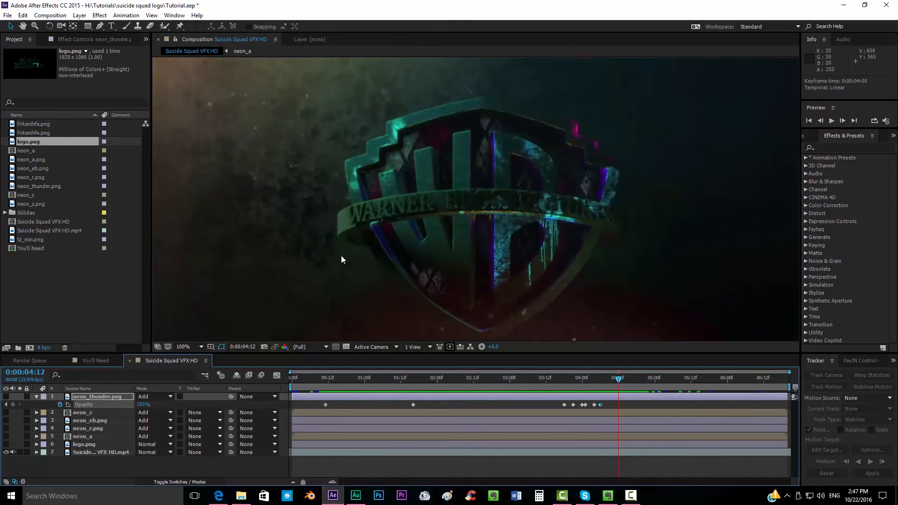
key("Page_Up")
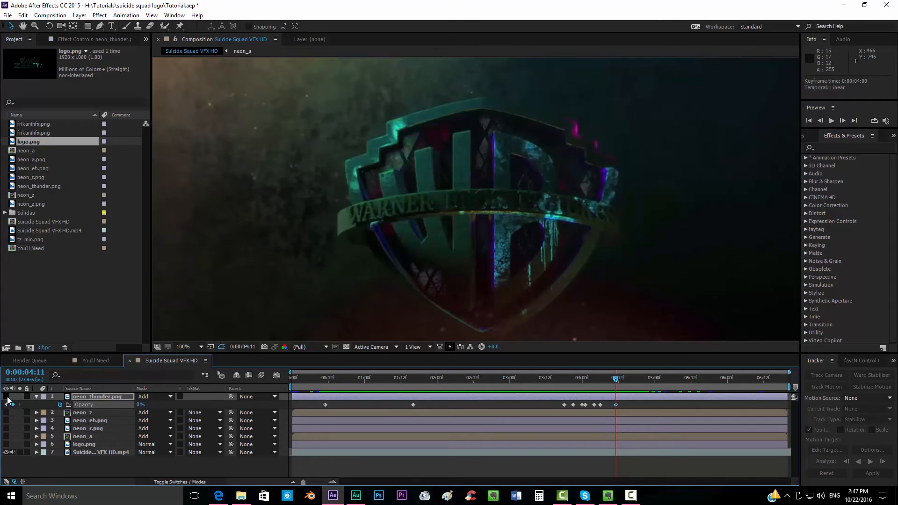
left_click(37, 396)
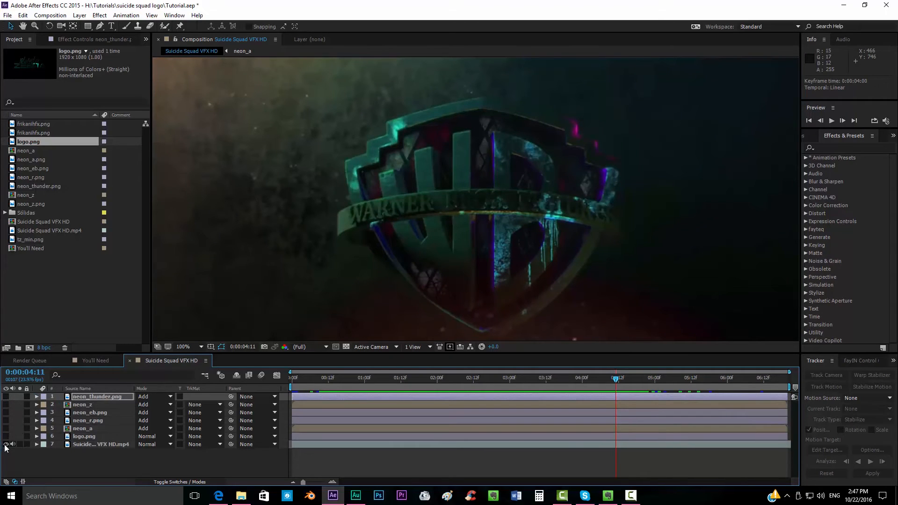
Hide the reference video layer and make logo.png and all five neon layers visible.
left_click(6, 444)
left_click(70, 436)
left_click(78, 397, "shift")
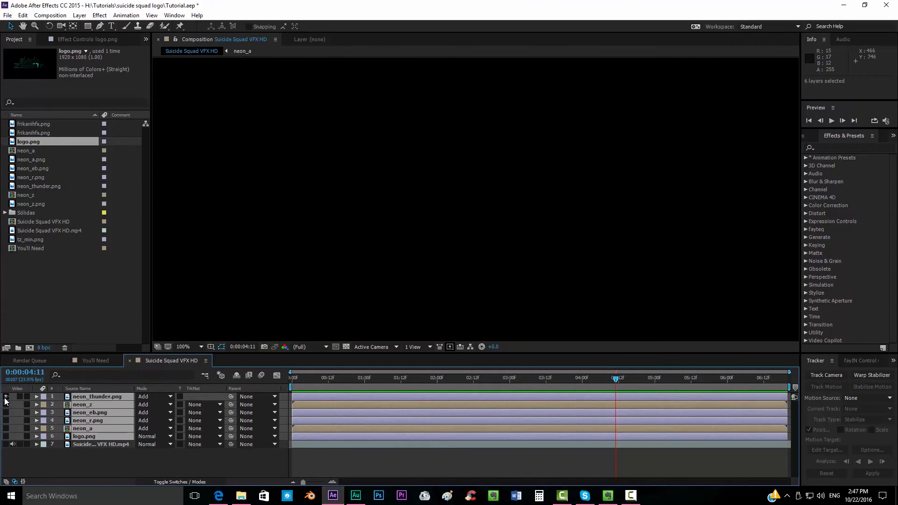
left_click_drag(6, 397, 5, 437)
left_click(185, 347)
left_click(226, 178)
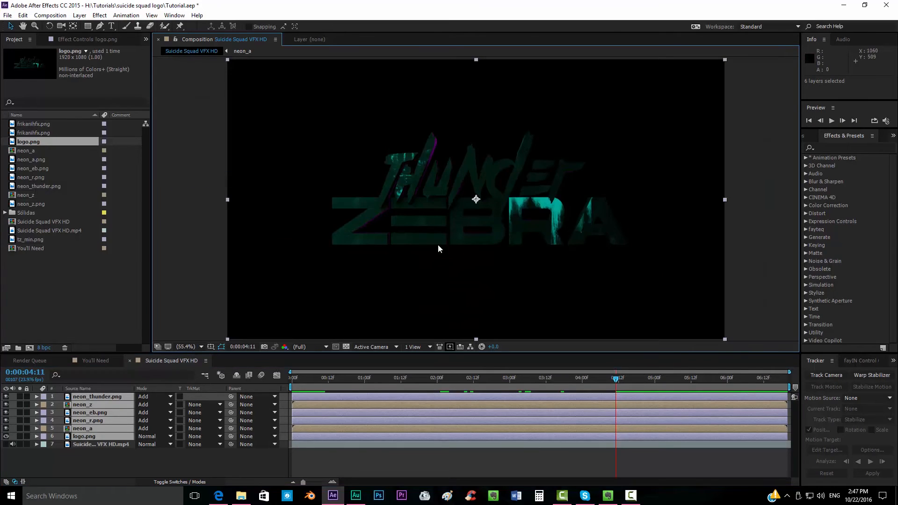
Preview the complete logo flicker from the first frame and scrub through it to check the neon timing.
left_click(300, 384)
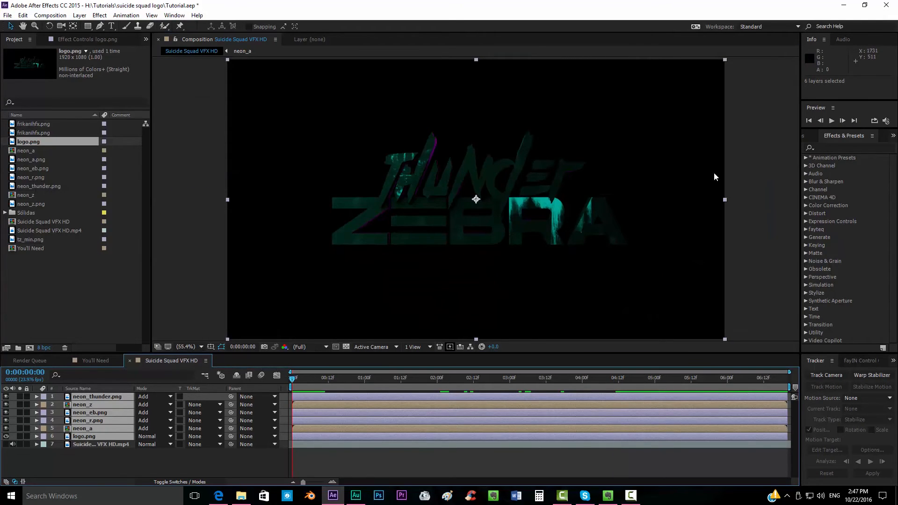
left_click(832, 121)
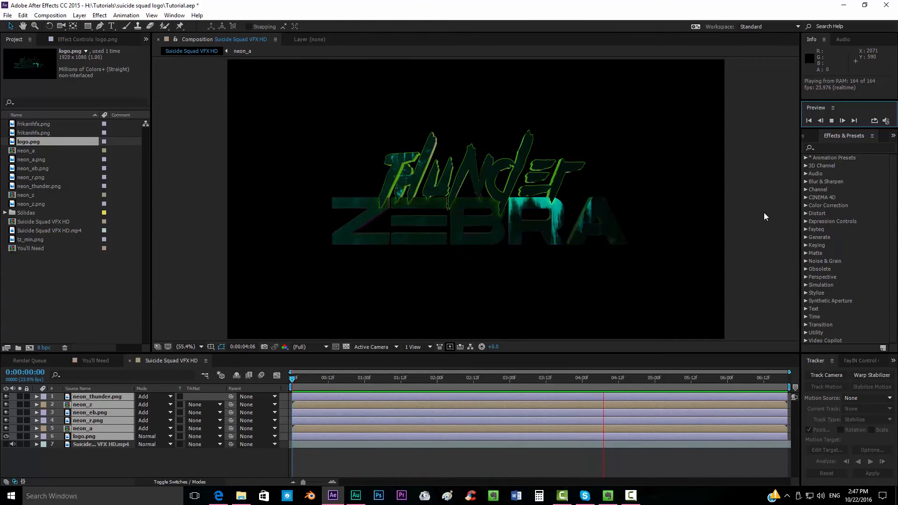
left_click(627, 379)
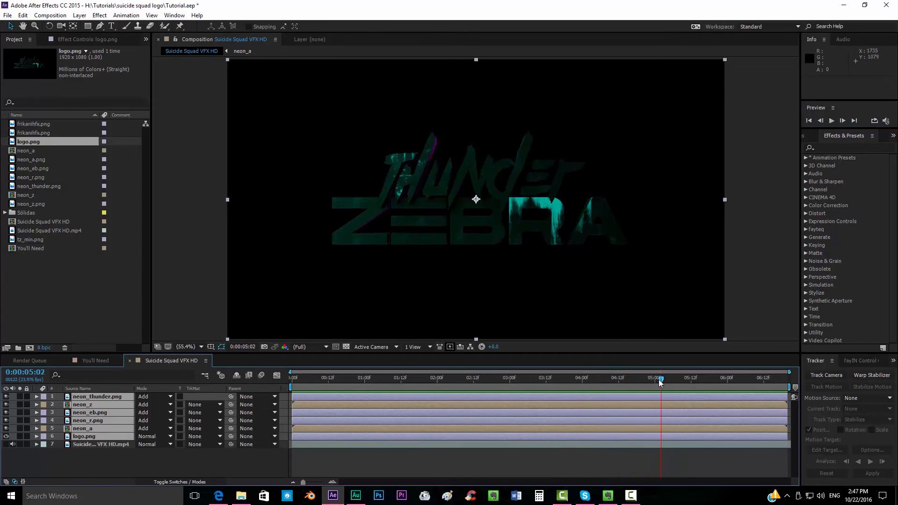
left_click_drag(660, 382, 524, 380)
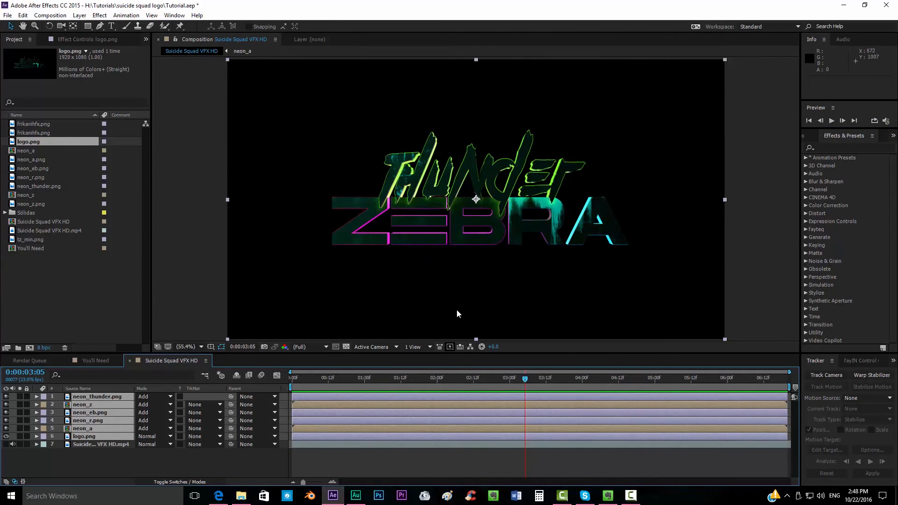
left_click_drag(330, 383, 708, 370)
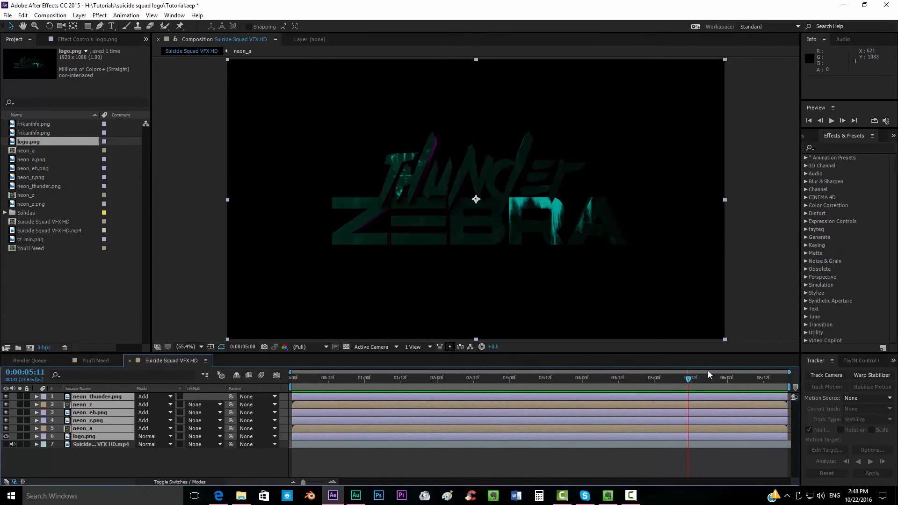
left_click_drag(580, 377, 664, 379)
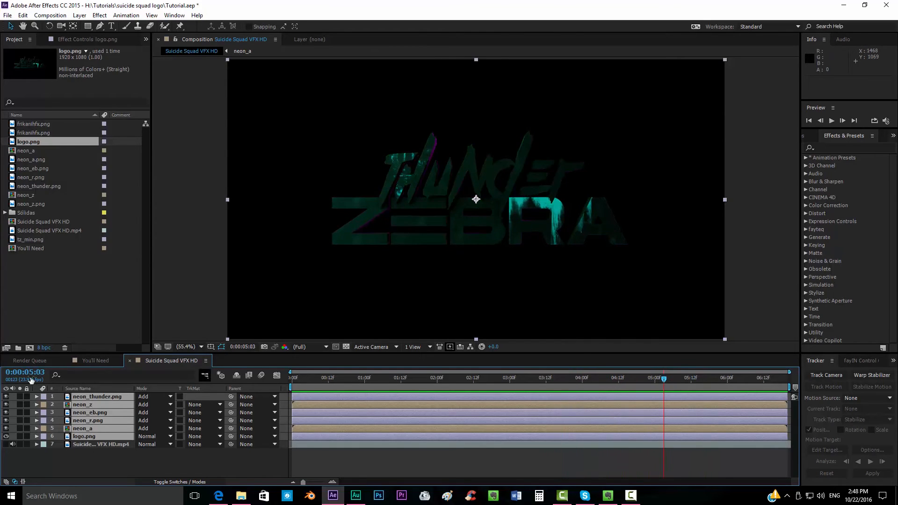
Show the reference video layer above all other layers and scrub to 0:00:03:19 to examine the details on the Warner Bros. shield.
left_click(6, 445)
left_click_drag(95, 444, 104, 395)
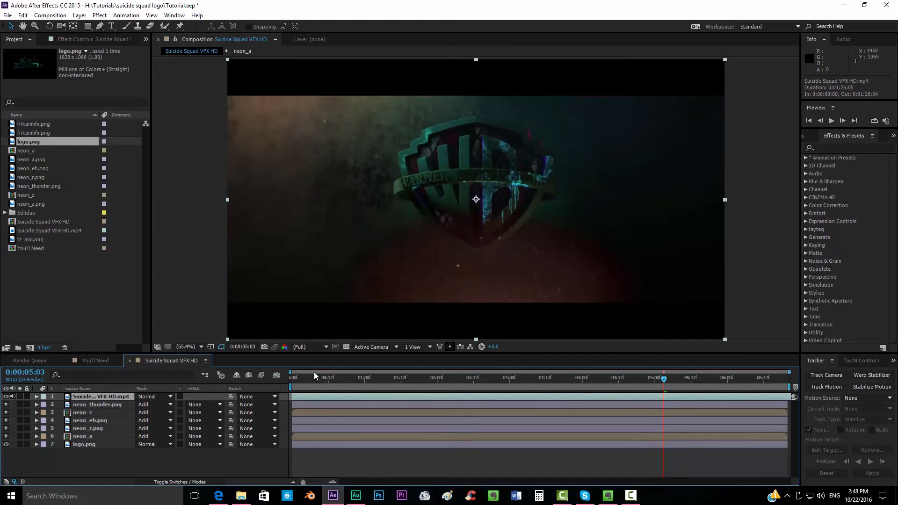
left_click_drag(308, 378, 579, 378)
scroll(513, 230, "up", 2)
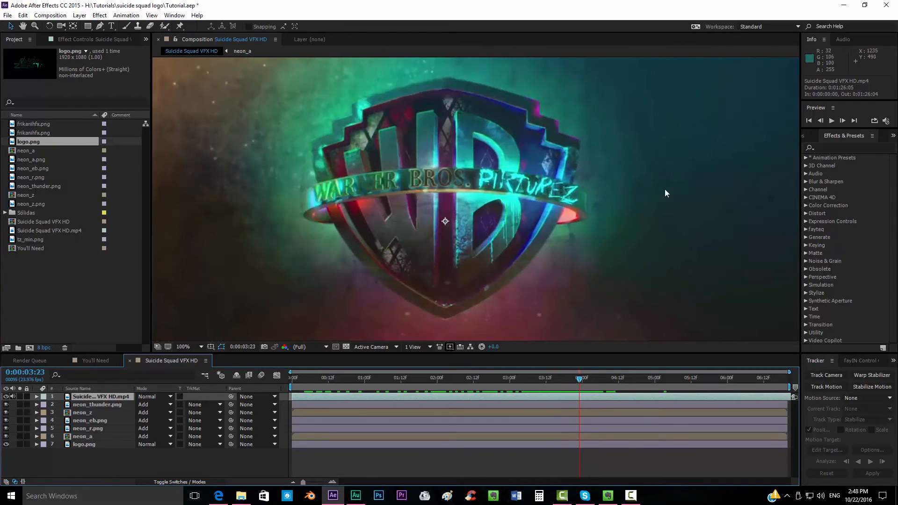
mouse_move(584, 375)
left_mouse_down()
mouse_move(602, 383)
mouse_move(550, 383)
mouse_move(607, 383)
mouse_move(509, 381)
mouse_move(567, 380)
left_mouse_up()
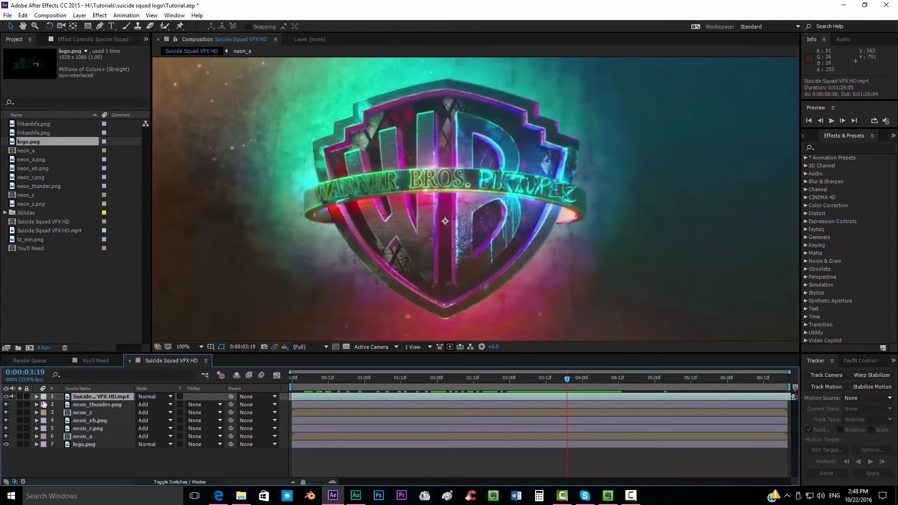
Hide the reference video layer and inspect the THUNDER ZEBRA lettering up close for places to add details.
left_click(6, 397)
scroll(464, 244, "down", 2)
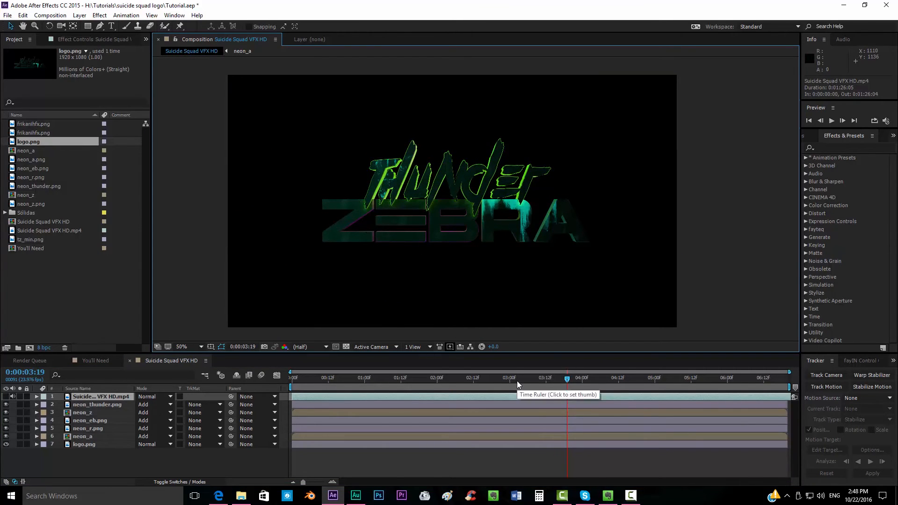
scroll(416, 235, "up", 2)
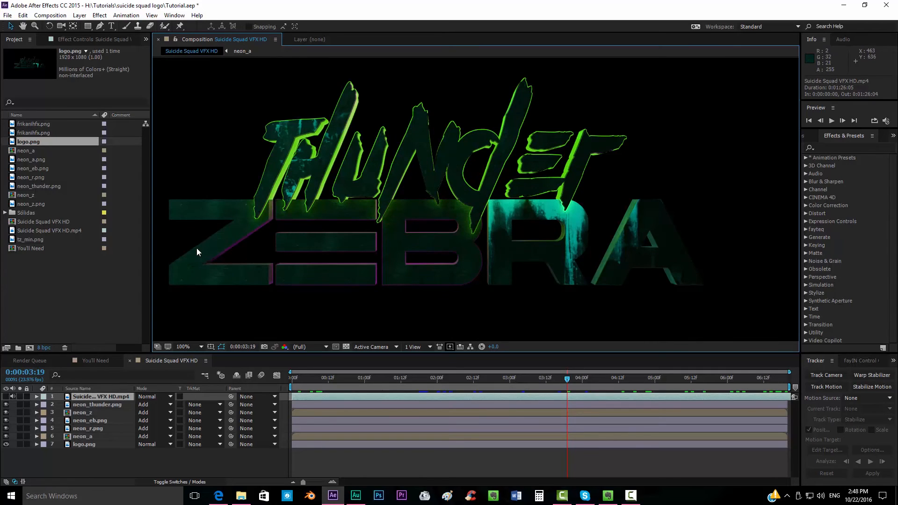
left_click_drag(346, 220, 458, 202)
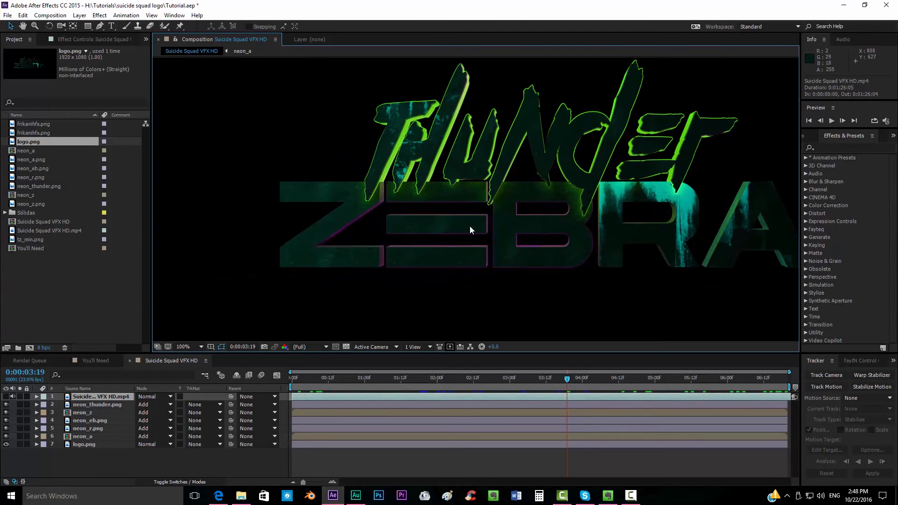
left_click_drag(495, 222, 434, 225)
Switch to the web browser and search Google Images for "hahaha" in a new tab.
left_click(219, 497)
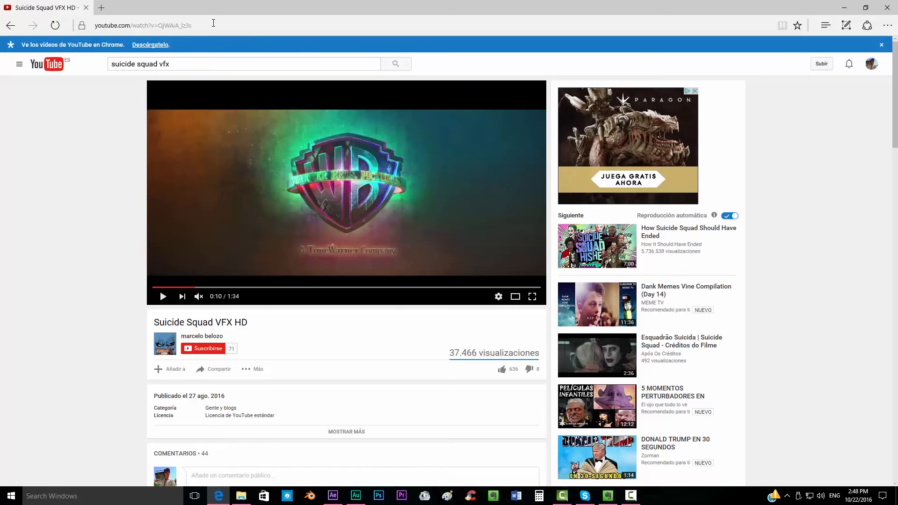
left_click(104, 8)
type("google.com/")
key("Return")
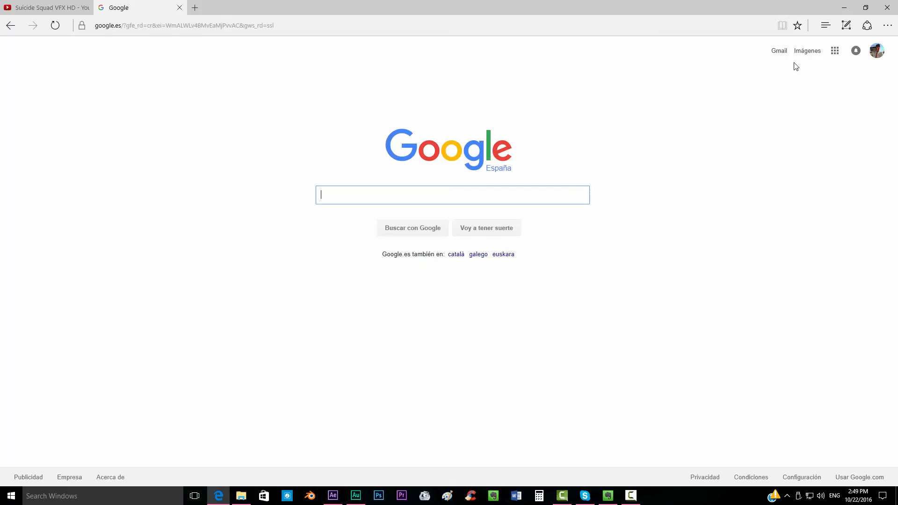
left_click(808, 51)
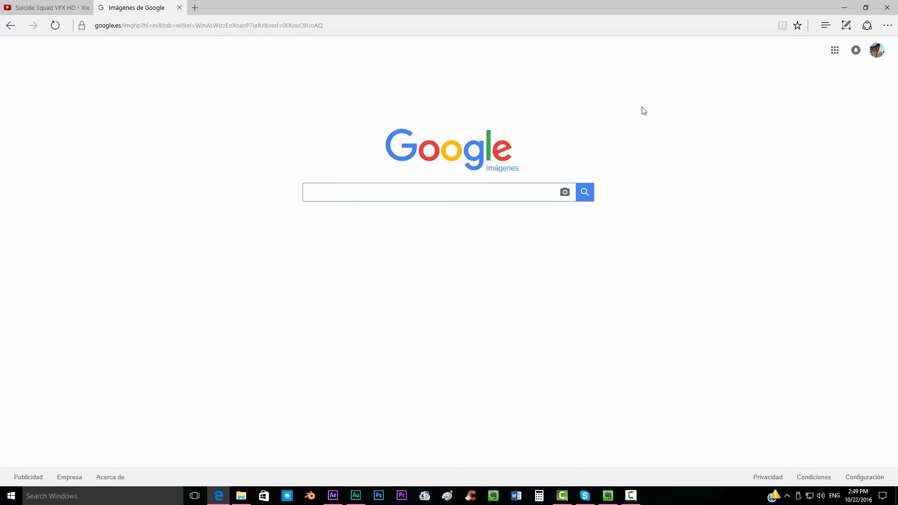
type("hahaha+")
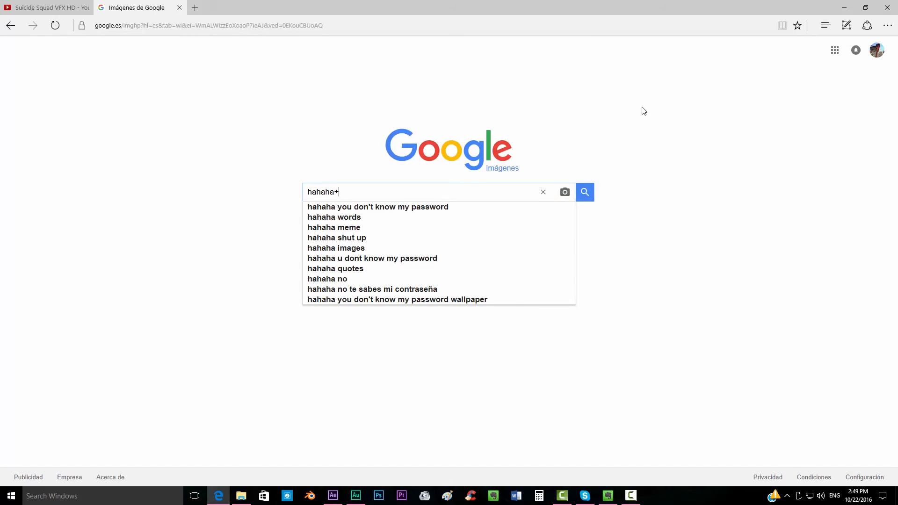
key("Return")
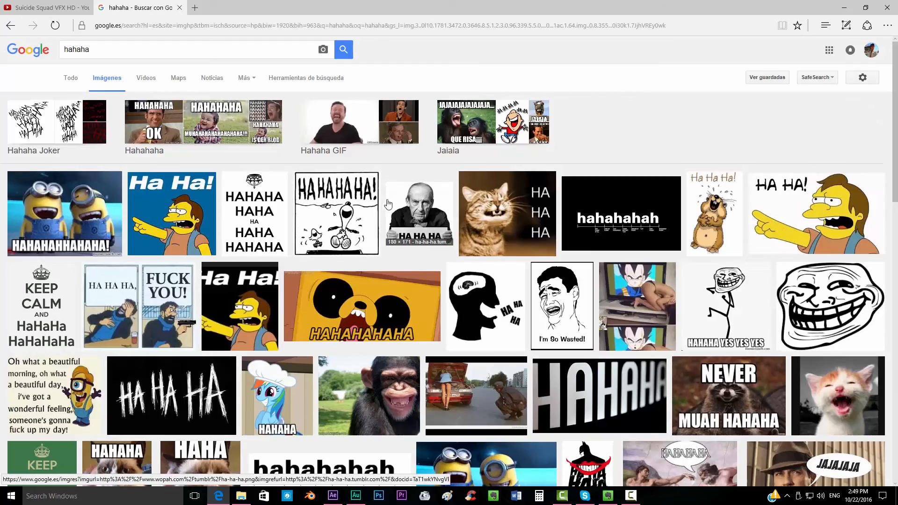
Save the white scratched HA HA HA image on black as hahaha in the suicide squad logo folder under Tutorials on drive H.
scroll(443, 208, "down", 1)
scroll(443, 208, "down", 1)
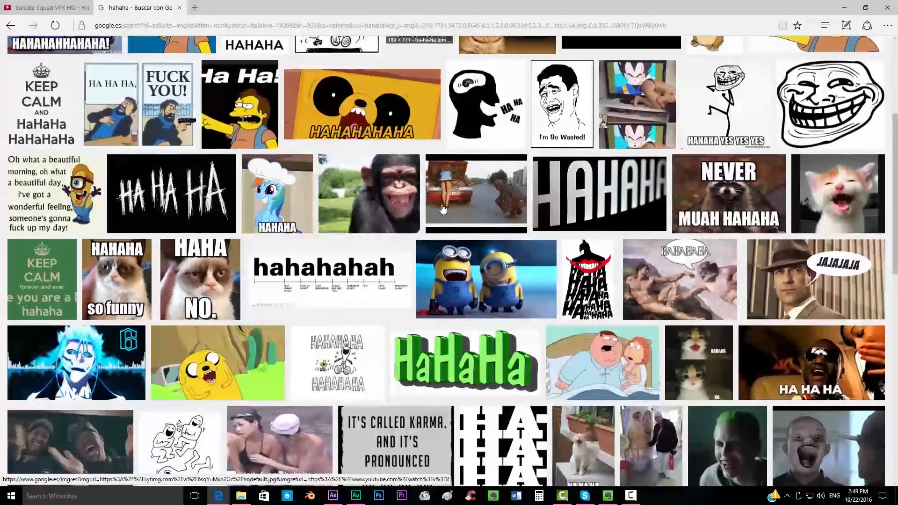
left_click(146, 190)
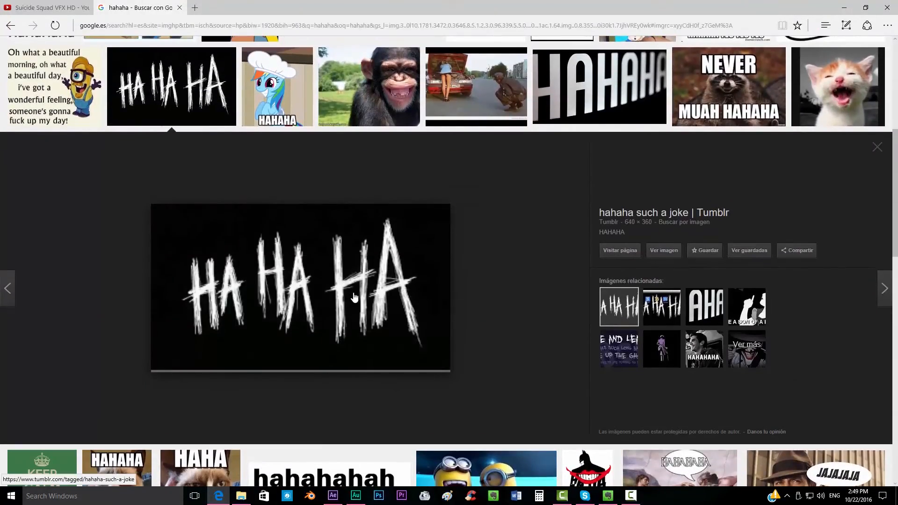
right_click(355, 295)
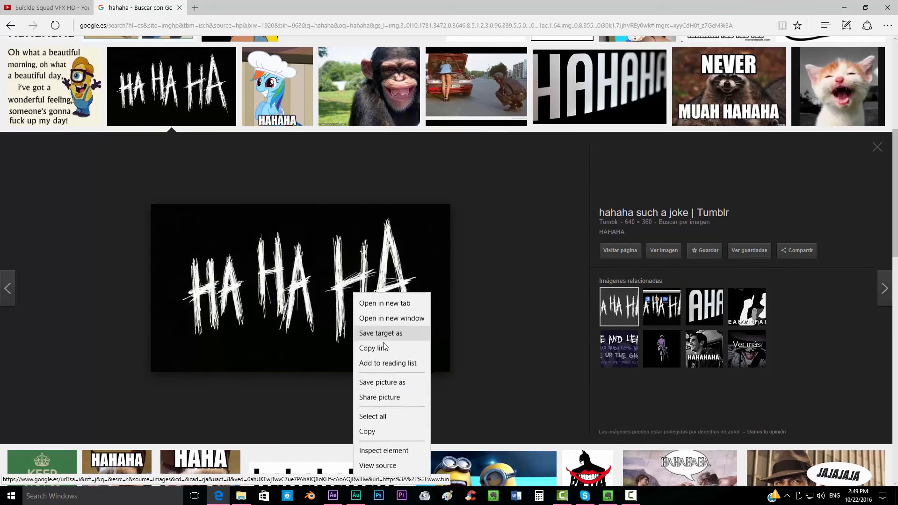
left_click(390, 383)
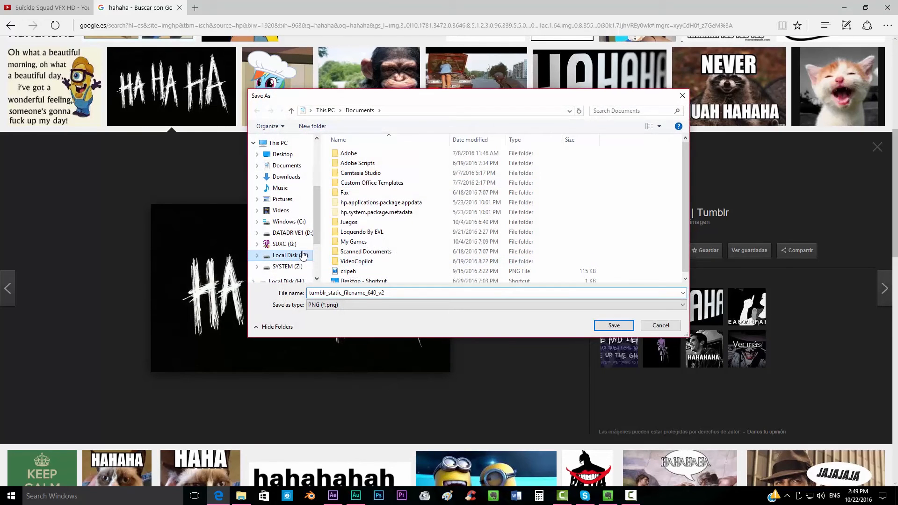
left_click(303, 255)
double_click(358, 251)
double_click(363, 223)
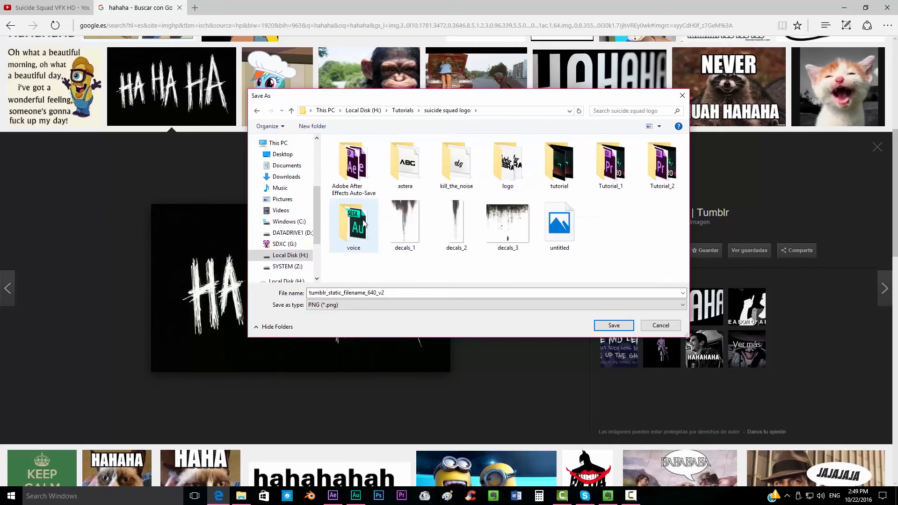
double_click(576, 292)
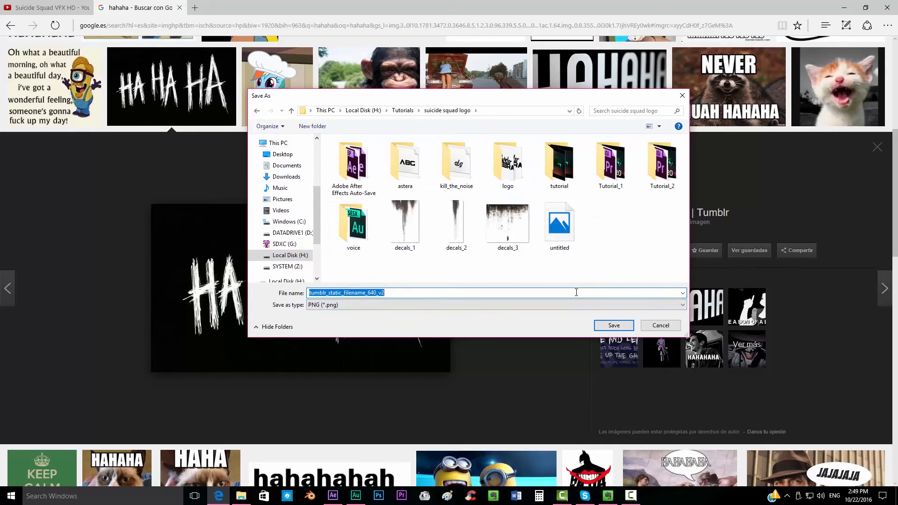
type("hahaha")
key("Return")
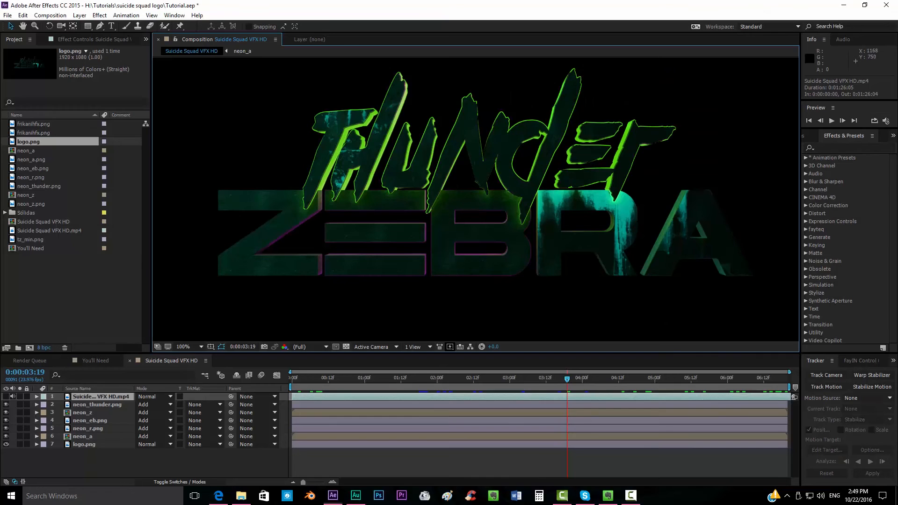
In After Effects, import hahaha.png from the suicide squad logo folder and add it as the top layer of the composition.
double_click(95, 300)
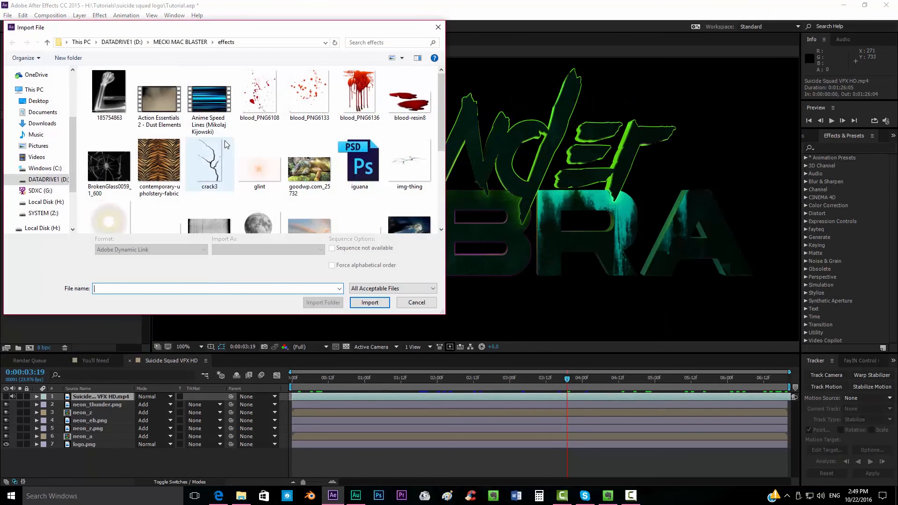
left_click(113, 42)
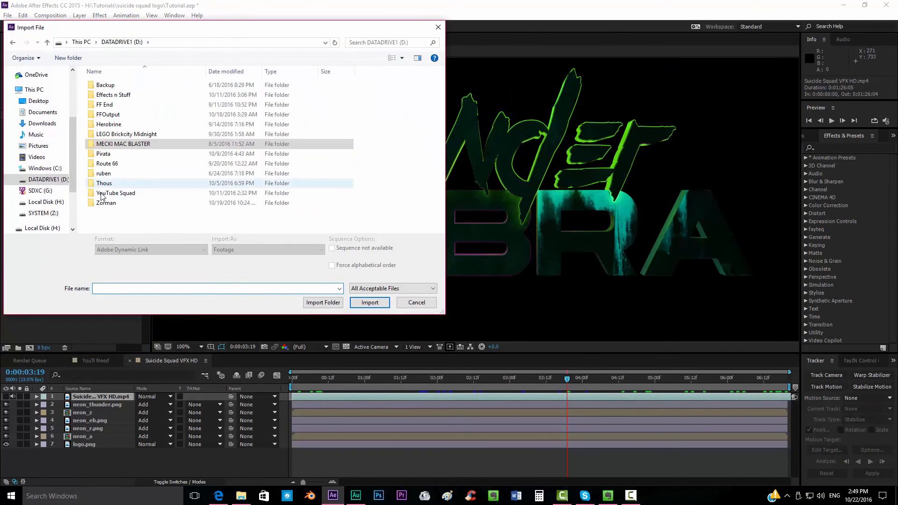
left_click(47, 201)
double_click(116, 184)
double_click(125, 154)
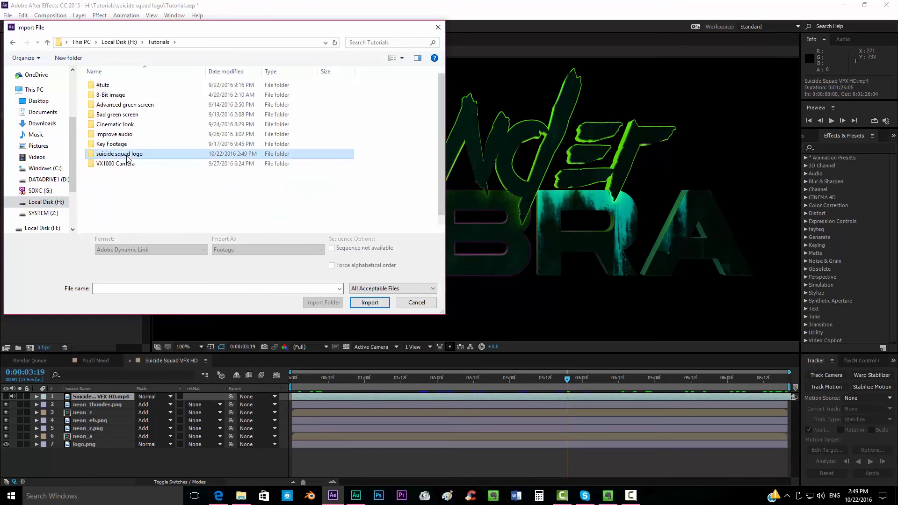
double_click(308, 155)
left_click_drag(42, 142, 97, 396)
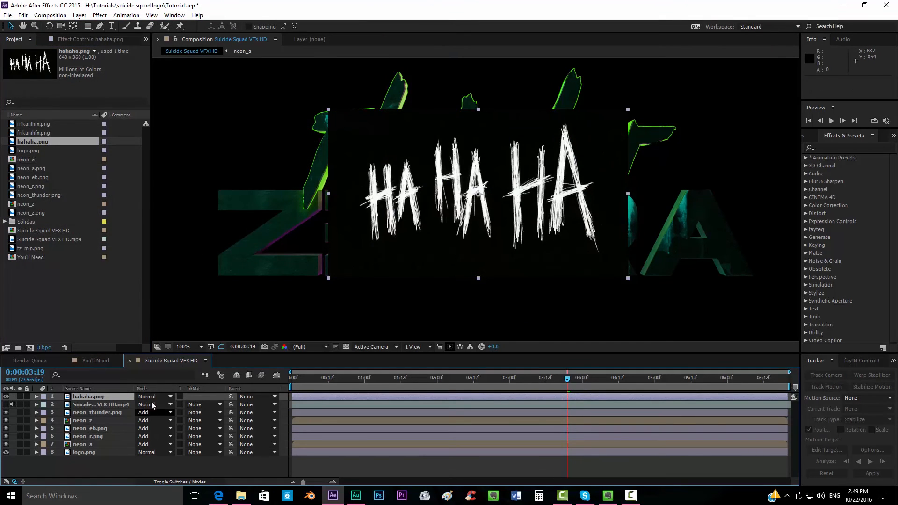
Set the hahaha.png layer's blending mode to Add and reduce its Scale to 24%.
left_click(154, 397)
left_click(181, 175)
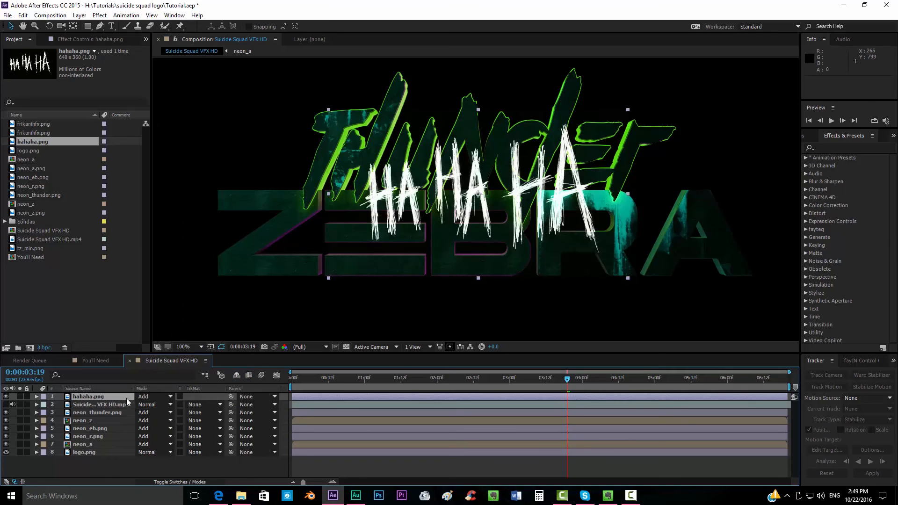
key("s")
left_click_drag(154, 404, 120, 403)
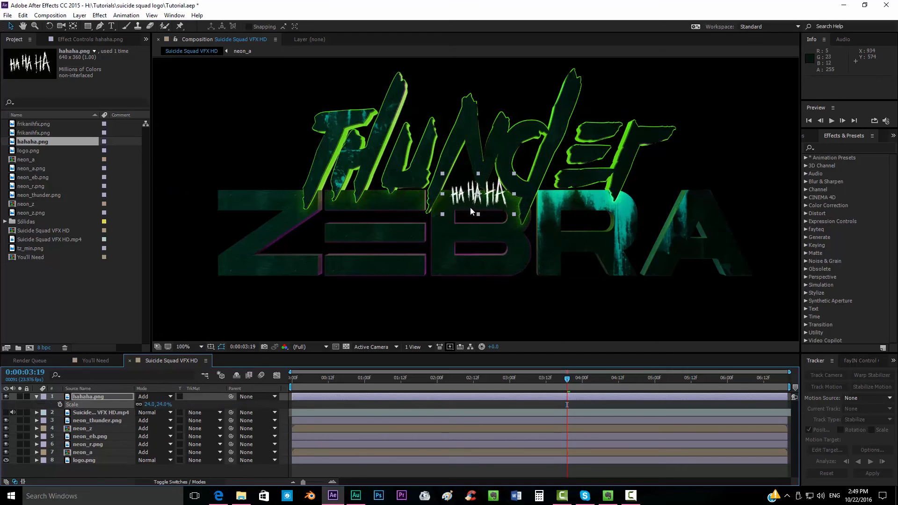
Move hahaha.png onto the left end of the middle bar of ZEBRA's E and reduce its Scale to 10%.
left_click_drag(489, 196, 366, 230)
scroll(366, 230, "up", 1)
left_click_drag(495, 245, 483, 196)
key("s")
key("s")
left_click_drag(165, 405, 158, 405)
left_click_drag(457, 204, 431, 212)
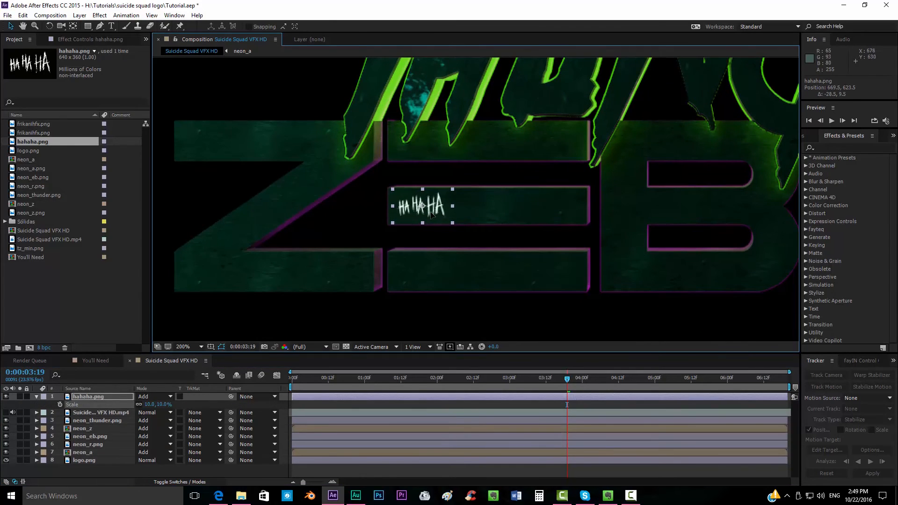
Set hahaha.png's Scale to 11% and nudge it 1 px left to fit the start of the E's middle bar.
left_click(164, 404)
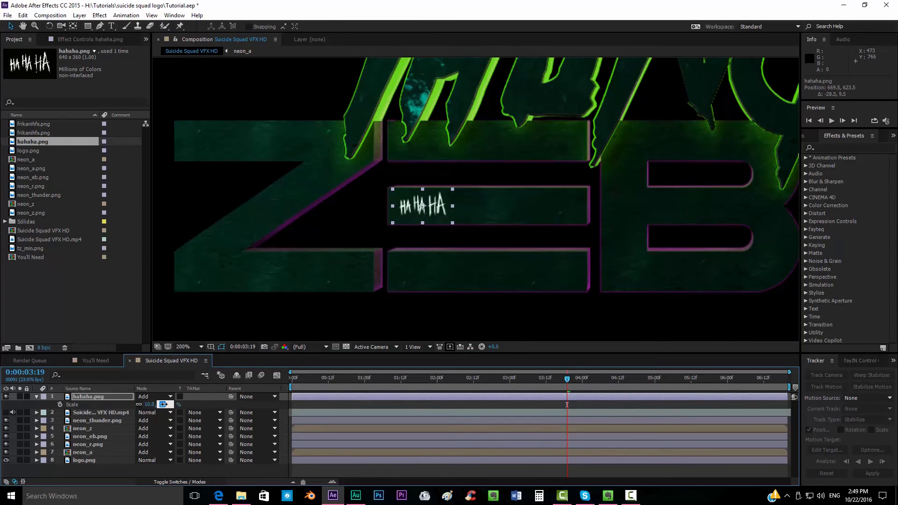
type("11")
key("Return")
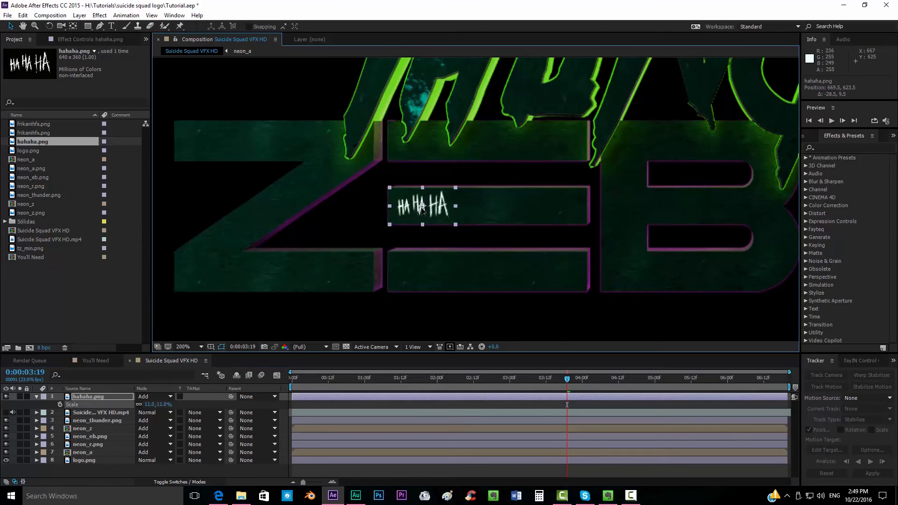
scroll(433, 200, "up", 3)
scroll(413, 223, "down", 2)
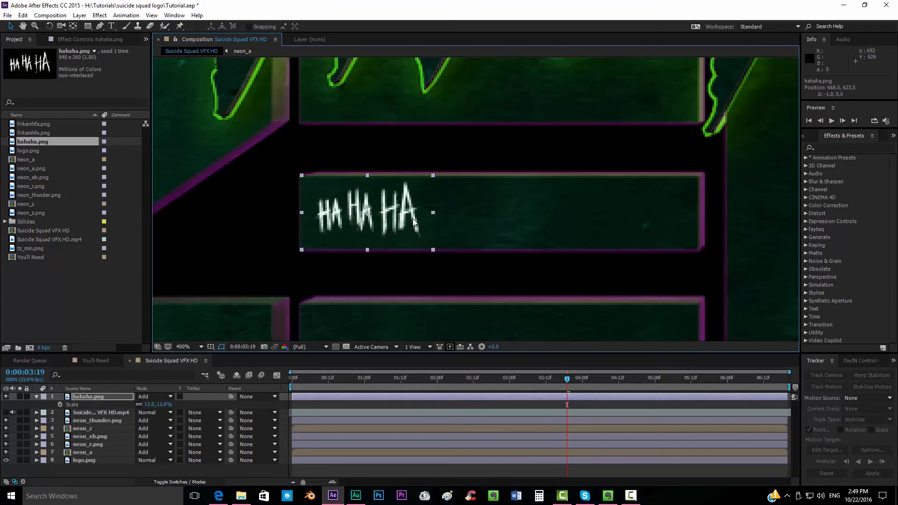
scroll(431, 226, "up", 2)
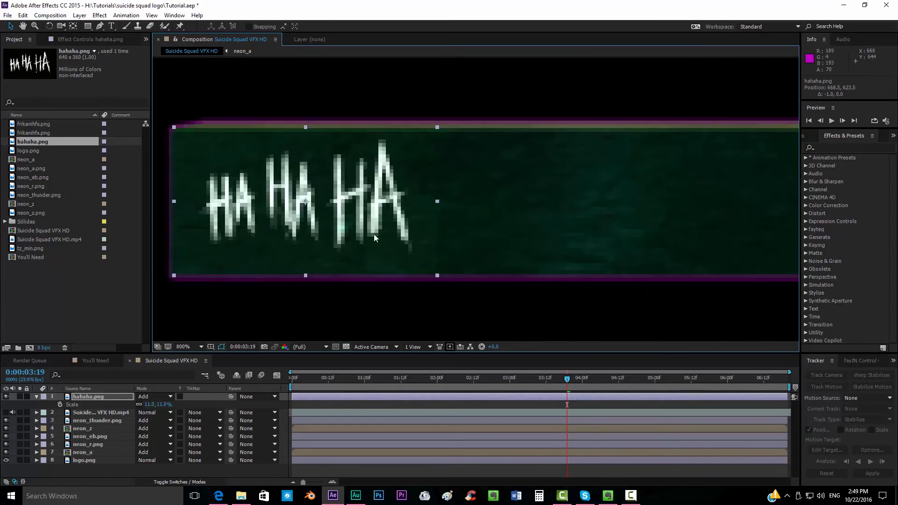
double_click(7, 398)
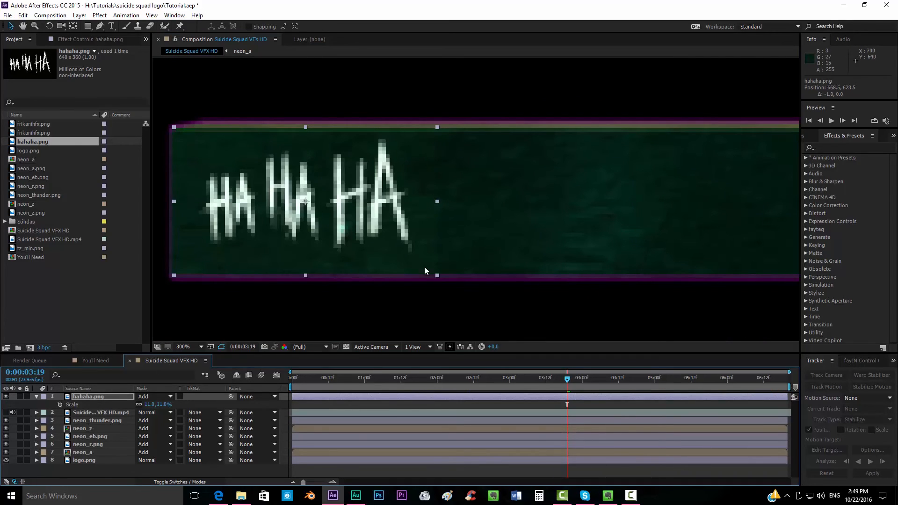
Apply the Curves effect to hahaha.png and shape a steep S-curve that crushes the shadows and lifts the highlights.
left_click(831, 146)
type("curv")
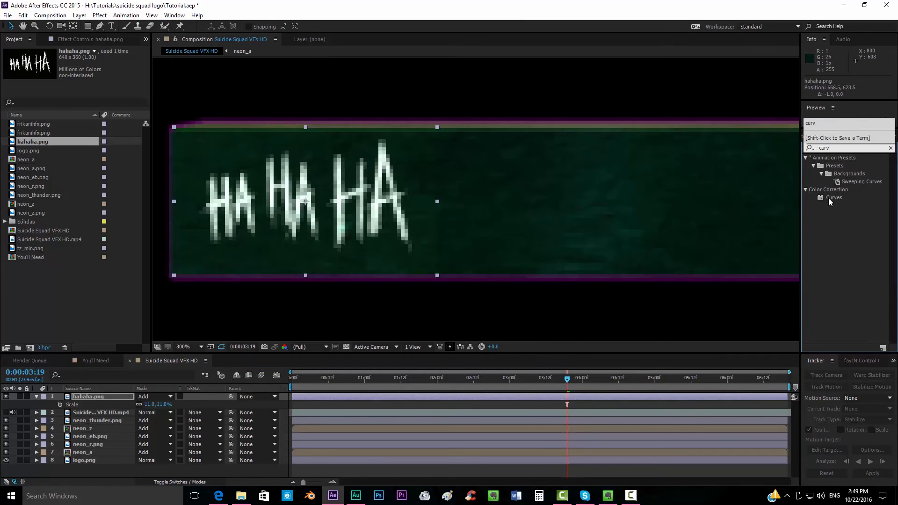
left_click_drag(830, 198, 459, 395)
left_click_drag(55, 186, 82, 197)
left_click_drag(120, 128, 107, 127)
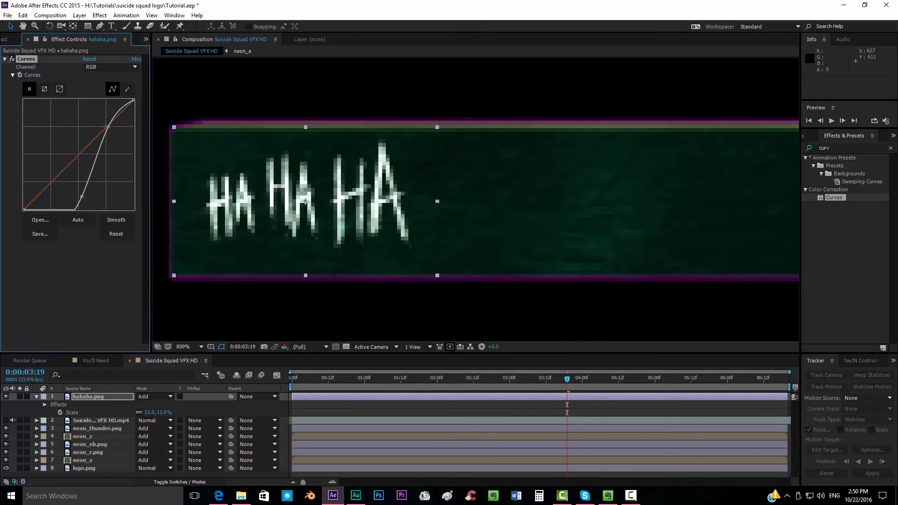
Find the Levels effect and add it to hahaha.png below Curves.
left_click(842, 147)
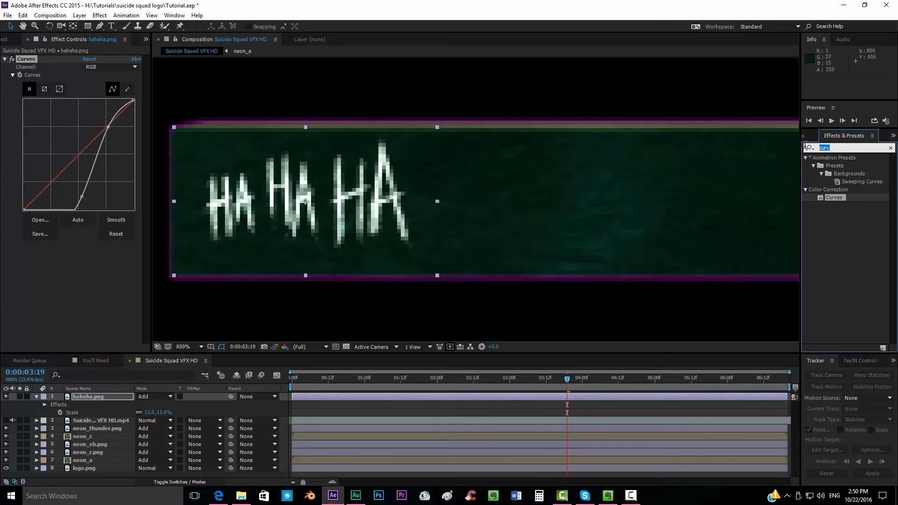
type("level")
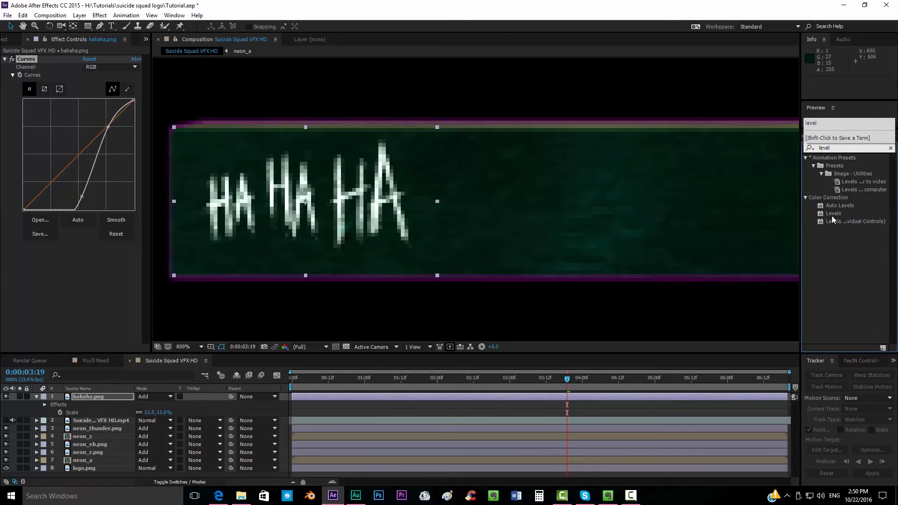
left_click_drag(832, 215, 66, 226)
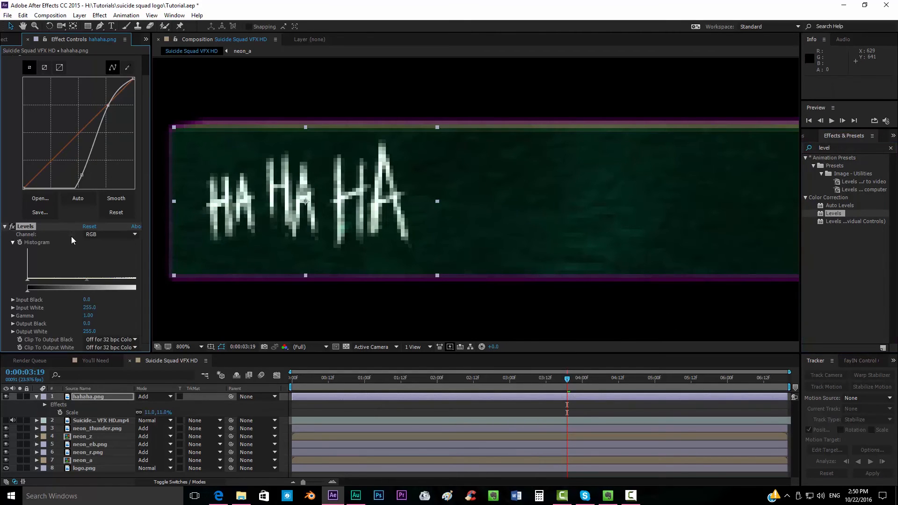
left_click(96, 236)
left_click(106, 265)
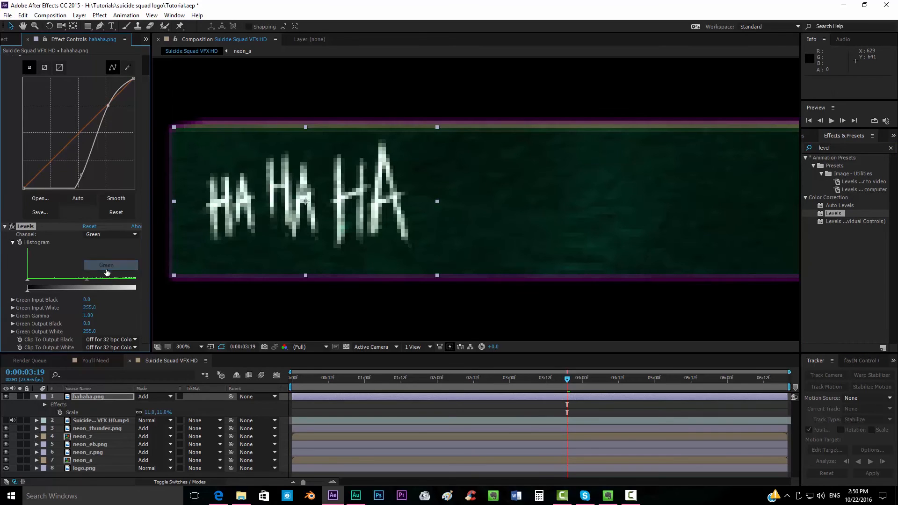
left_click(109, 235)
left_click(102, 275)
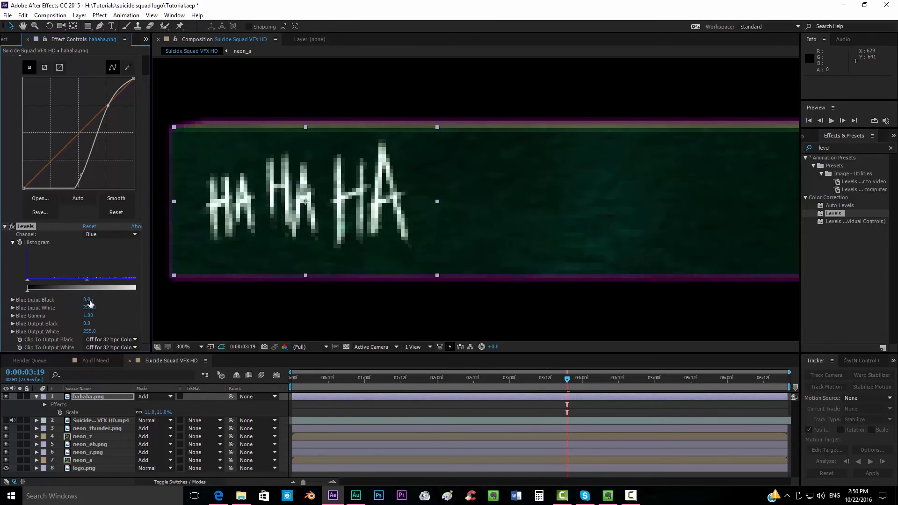
key("ctrl+z")
left_click_drag(88, 308, 118, 309)
In the Levels effect, raise Red Input White to about 706 and Green Input White to about 604, tinting the text blue.
left_click(111, 236)
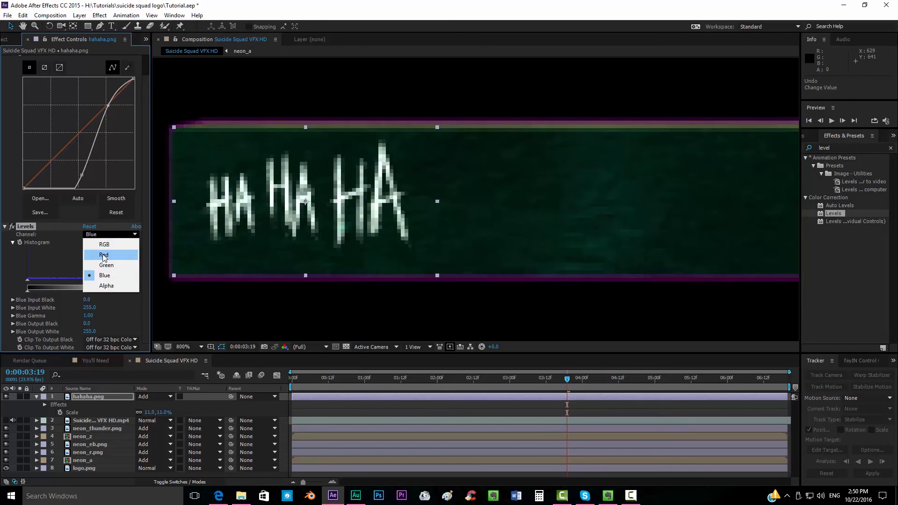
left_click(103, 255)
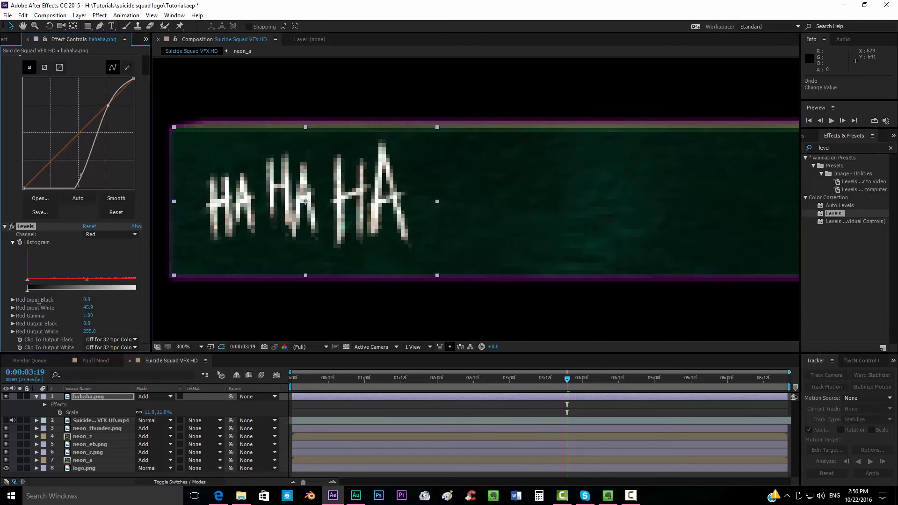
left_click_drag(38, 304, 152, 305)
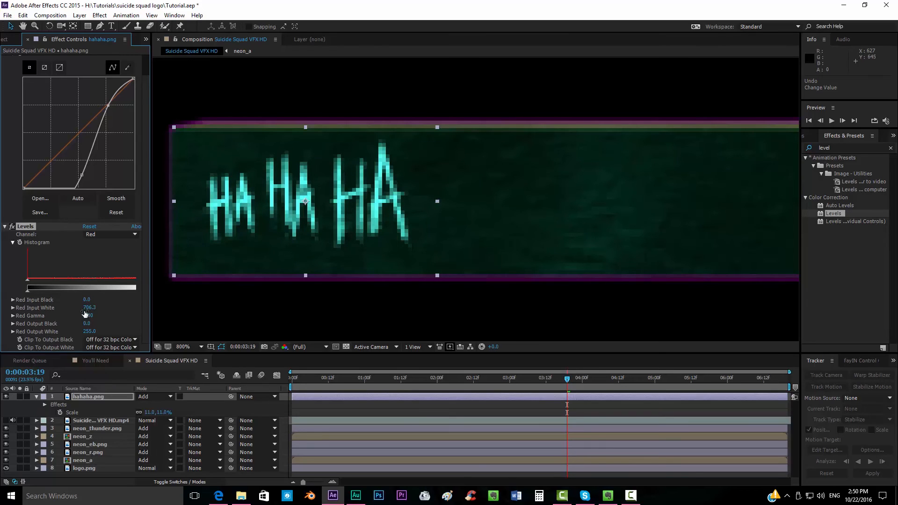
left_click(97, 235)
left_click(111, 268)
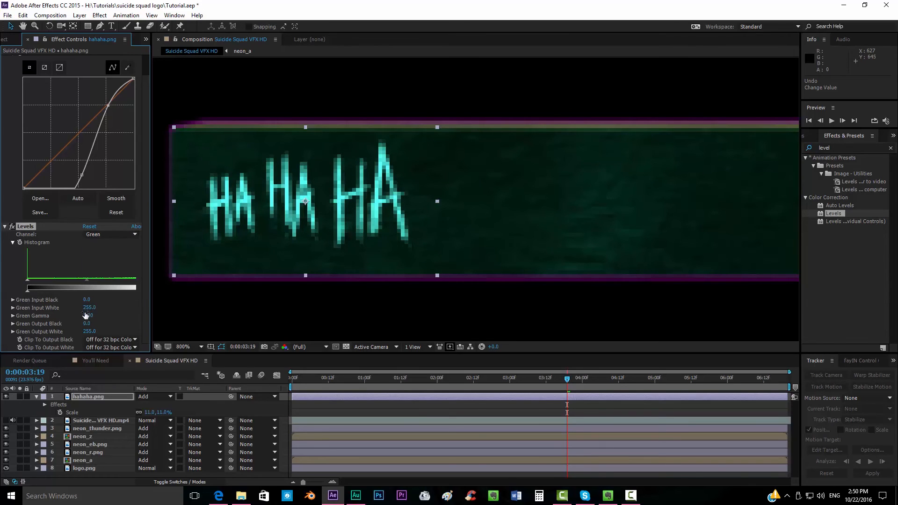
left_click_drag(89, 308, 165, 306)
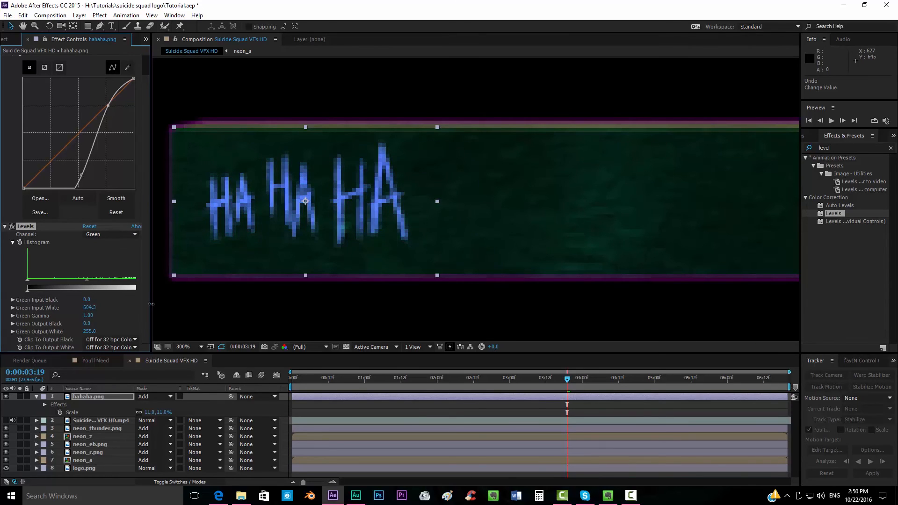
Set the Levels effect's Red Input White to 650.2 to refine the blue tint.
left_click(110, 235)
left_click(114, 256)
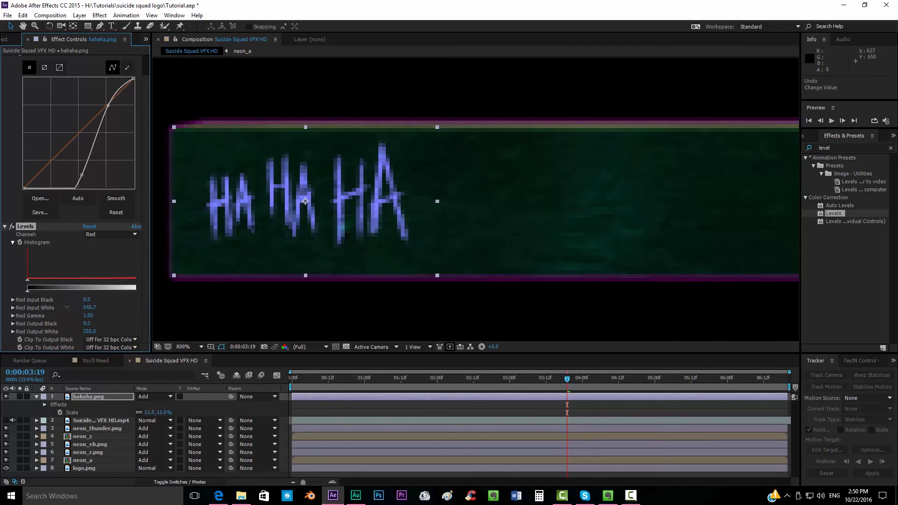
scroll(313, 237, "down", 6)
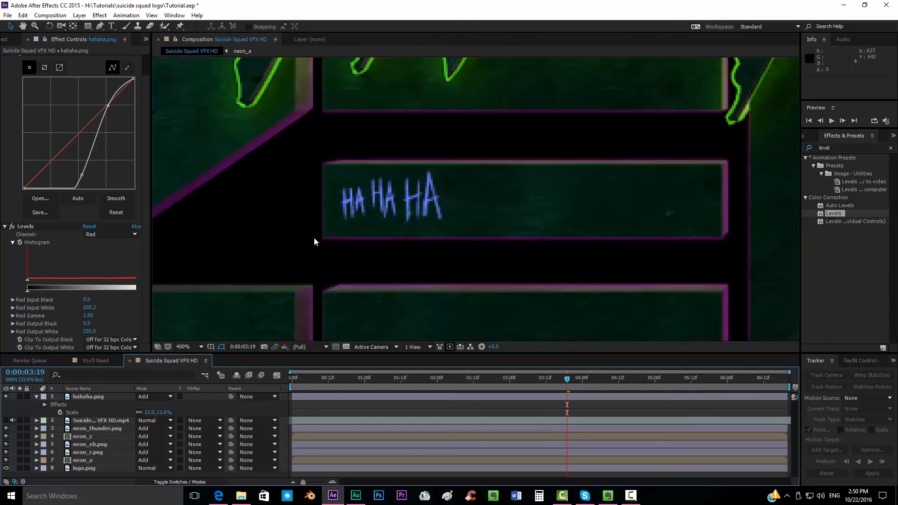
scroll(372, 259, "up", 4)
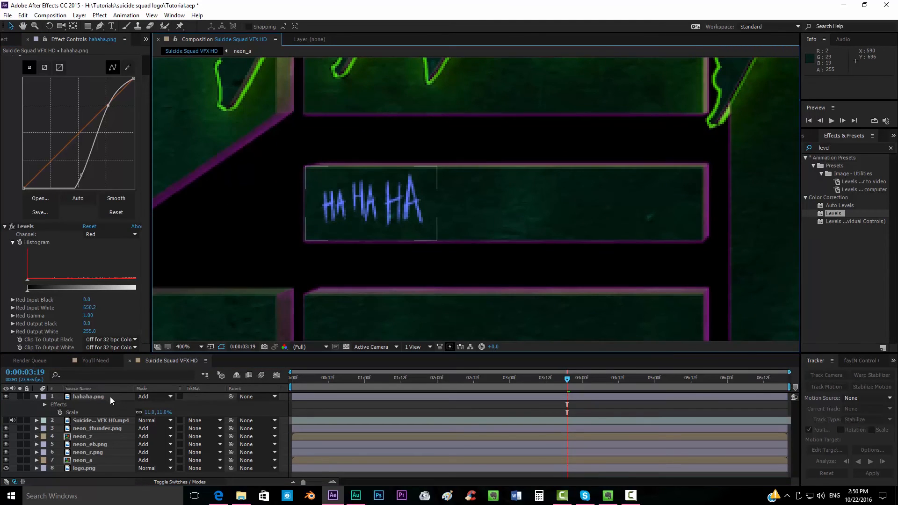
Duplicate hahaha.png twice and place the copies across the middle and the right end of the E's middle bar.
left_click(110, 397)
key("ctrl+d")
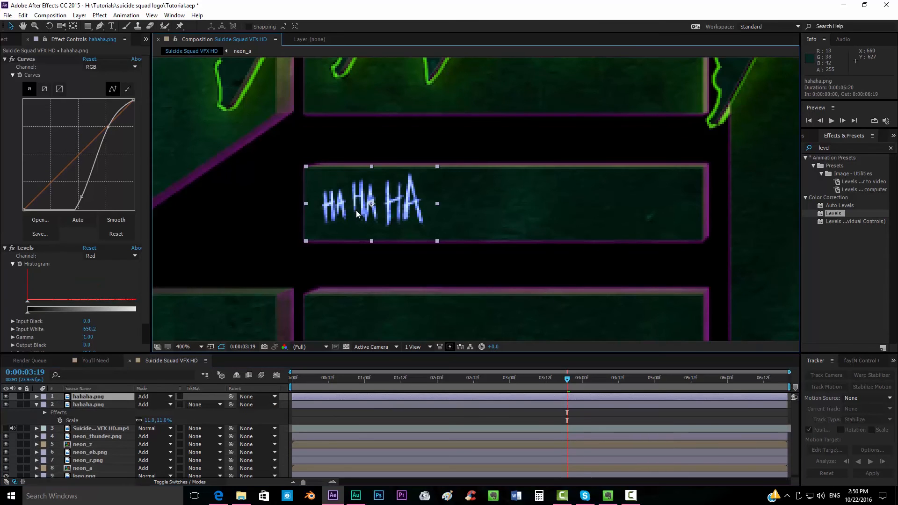
left_click_drag(357, 215, 596, 213)
key("ctrl+d")
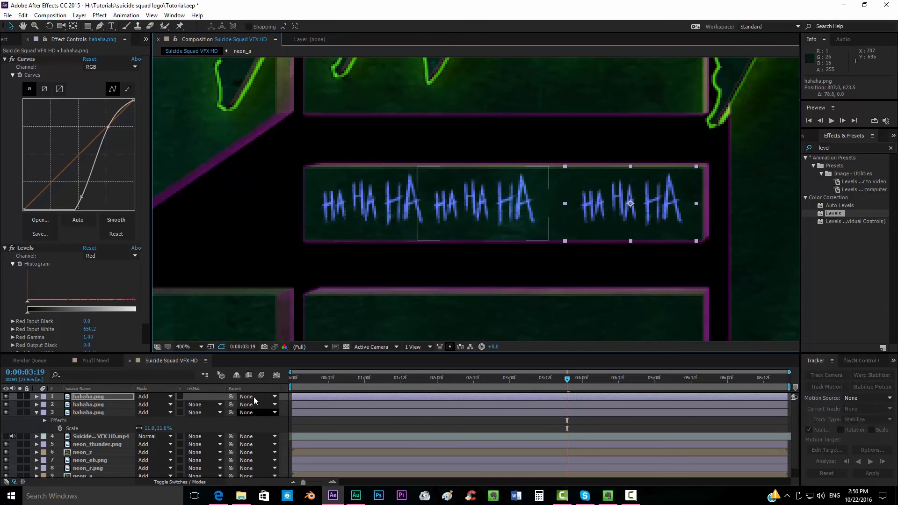
Set the rightmost hahaha.png copy's Scale to 12% and nudge it about 1 px left and 1.5 px down.
key("s")
left_click(151, 404)
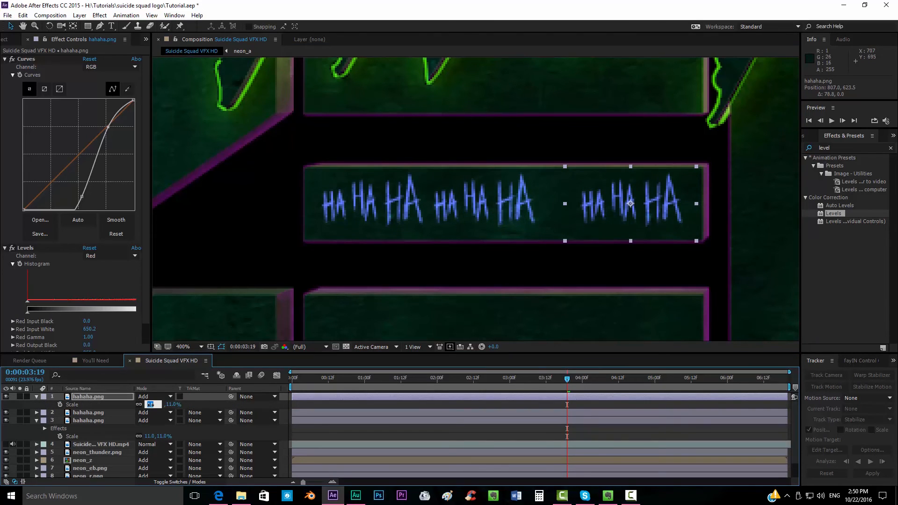
type("12")
key("Return")
left_click_drag(563, 240, 562, 243)
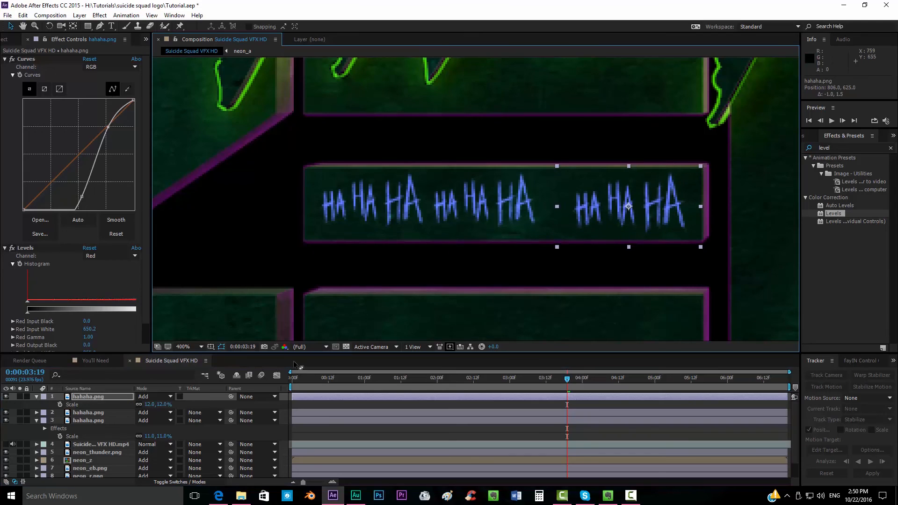
Set the middle hahaha.png copy's Scale to 12% and shift it about 6 px right to even out the spacing.
left_click(93, 413)
key("s")
left_click(150, 421)
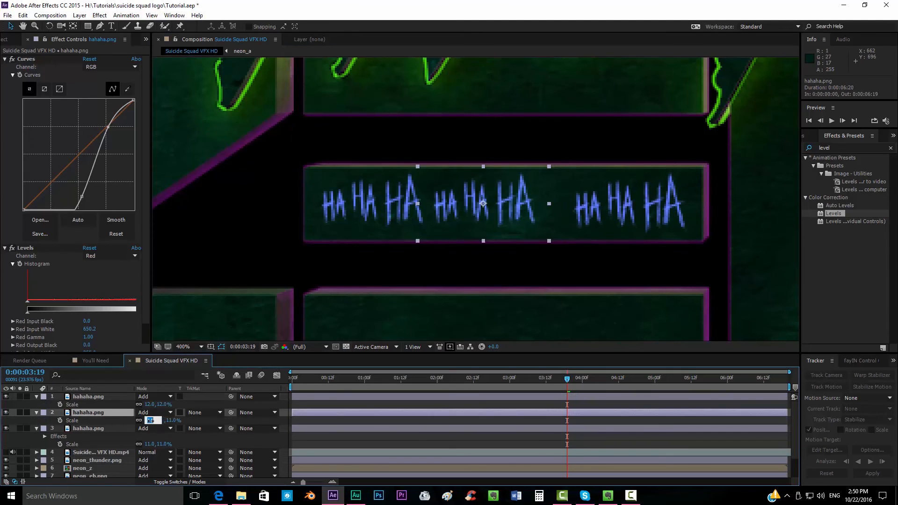
type("12")
key("Return")
left_click_drag(489, 209, 508, 208)
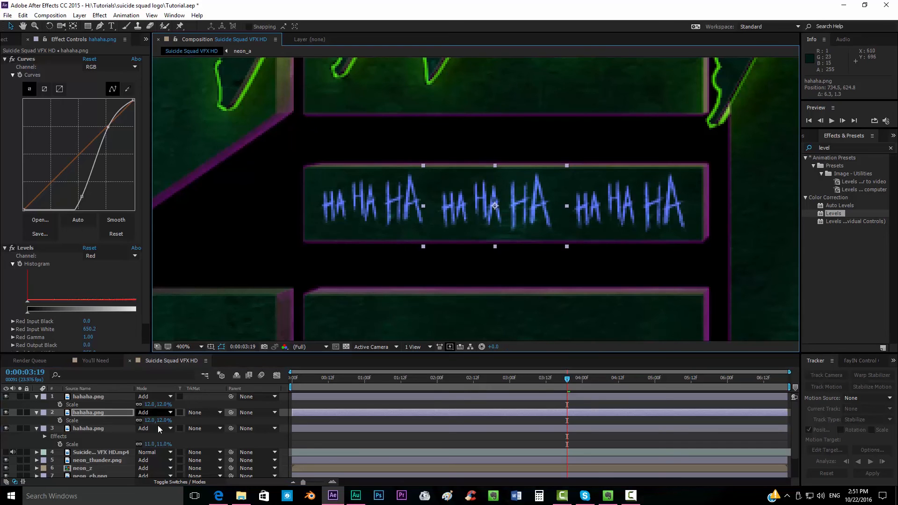
Set the leftmost hahaha.png layer's Scale to 12% and nudge it slightly to fit the bar.
left_click(99, 429)
key("s")
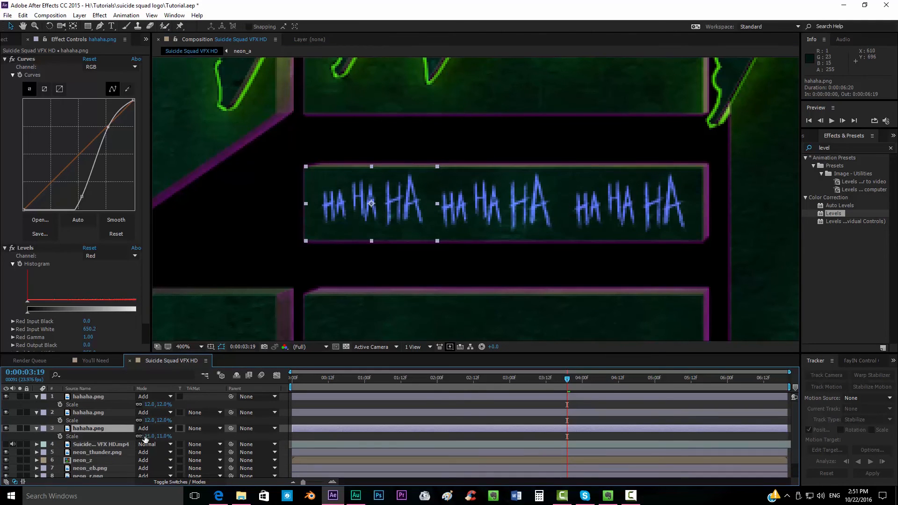
left_click(149, 436)
key("Return")
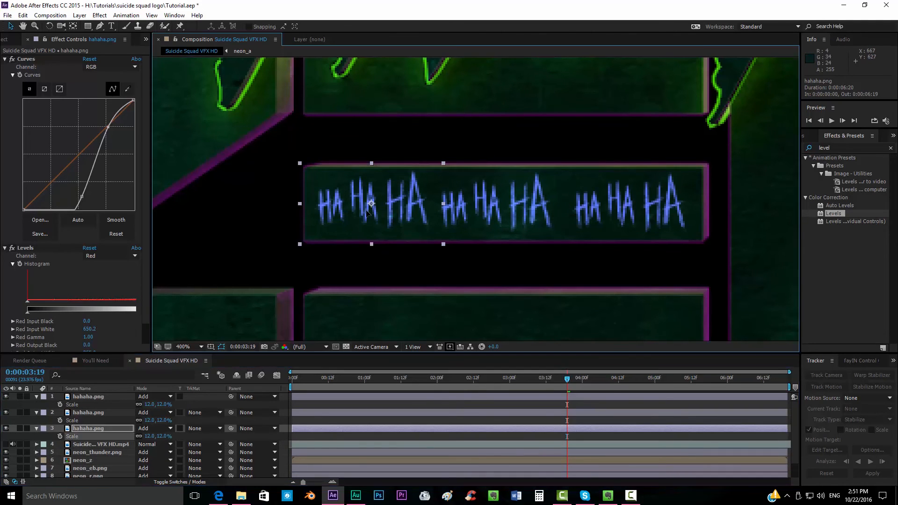
left_click_drag(371, 215, 370, 215)
left_click(431, 277)
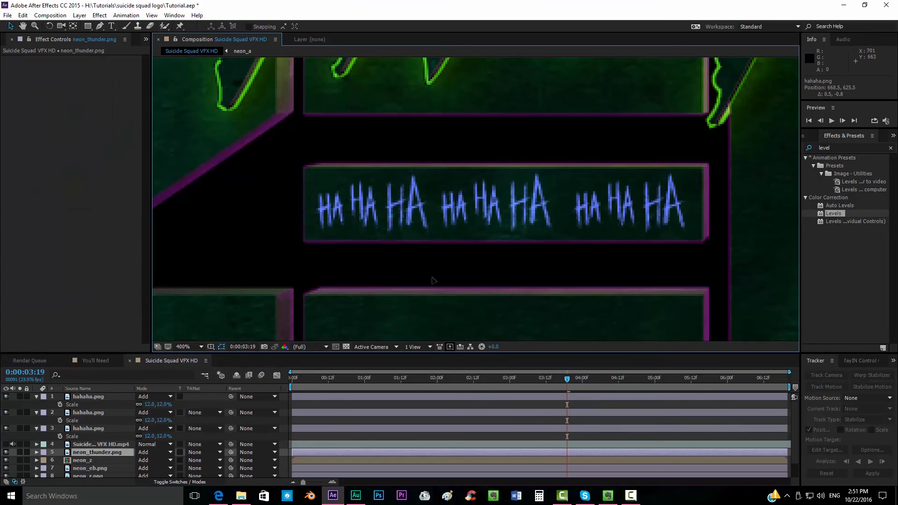
Select all three hahaha.png layers and duplicate them to brighten the lettering on the E.
scroll(431, 277, "down", 2)
key("space")
left_click_drag(416, 275, 357, 297)
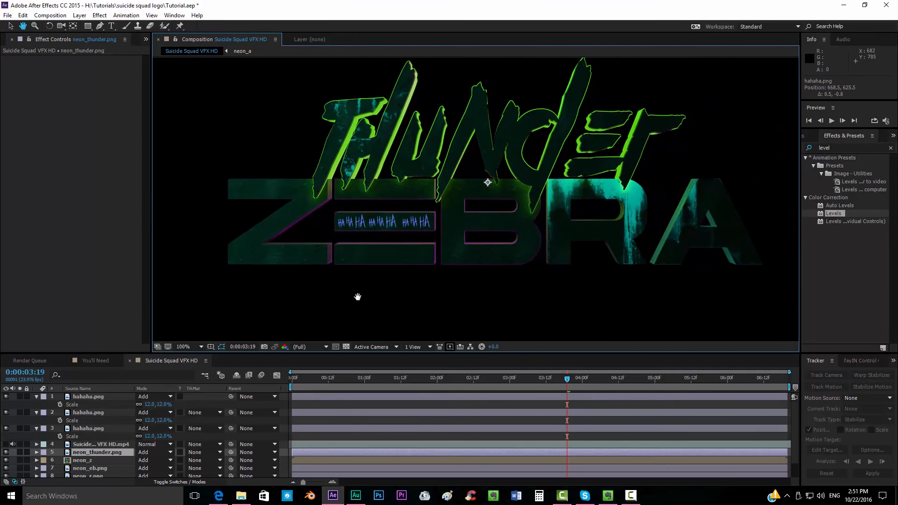
scroll(353, 294, "up", 2)
left_click(83, 430)
left_click(106, 395, "shift")
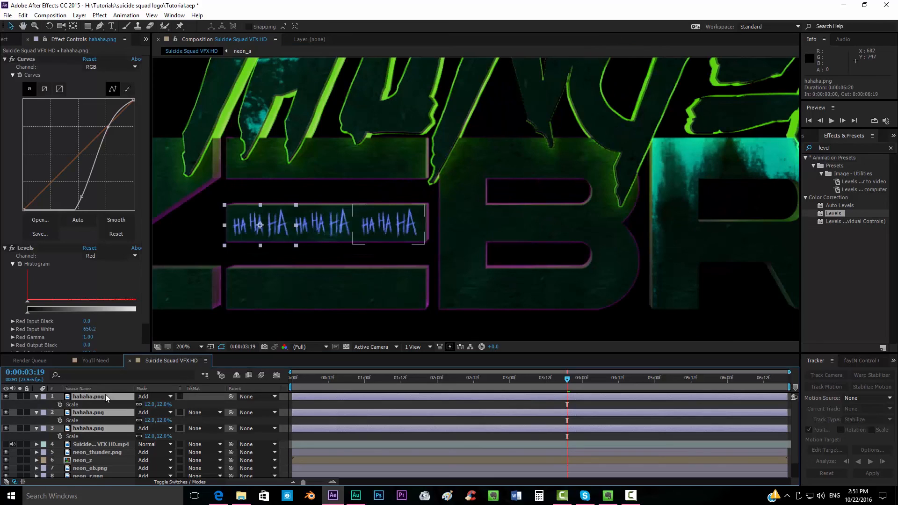
key("ctrl+d")
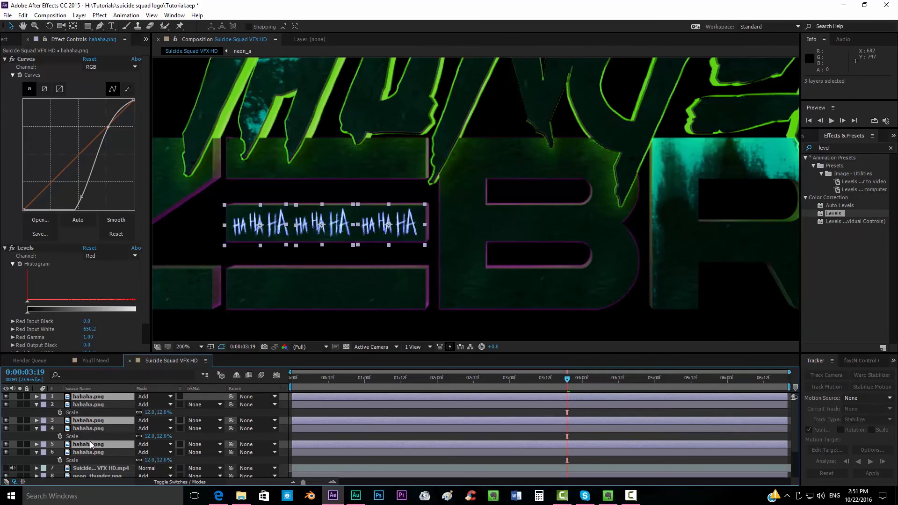
Pre-compose all six hahaha.png layers into a new composition named hahaha.
left_click(98, 428)
left_click(111, 397)
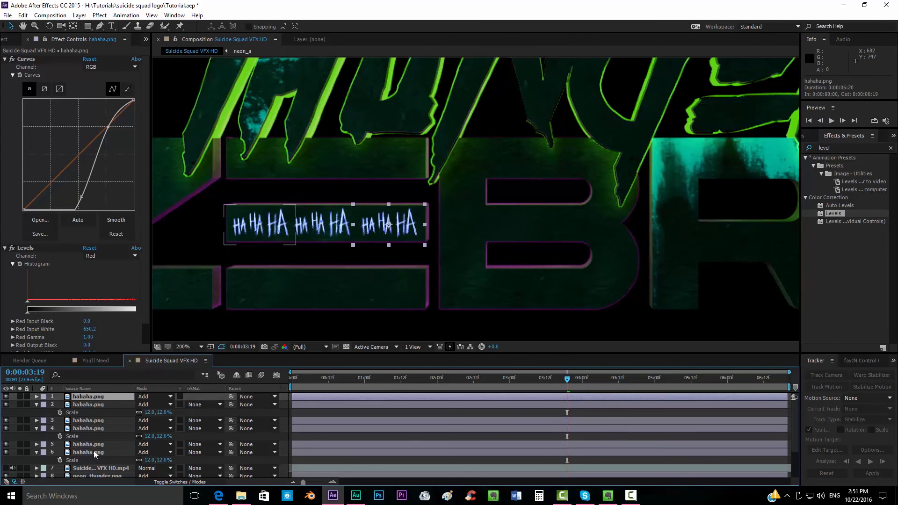
left_click(93, 451, "shift")
right_click(93, 451)
left_click(159, 364)
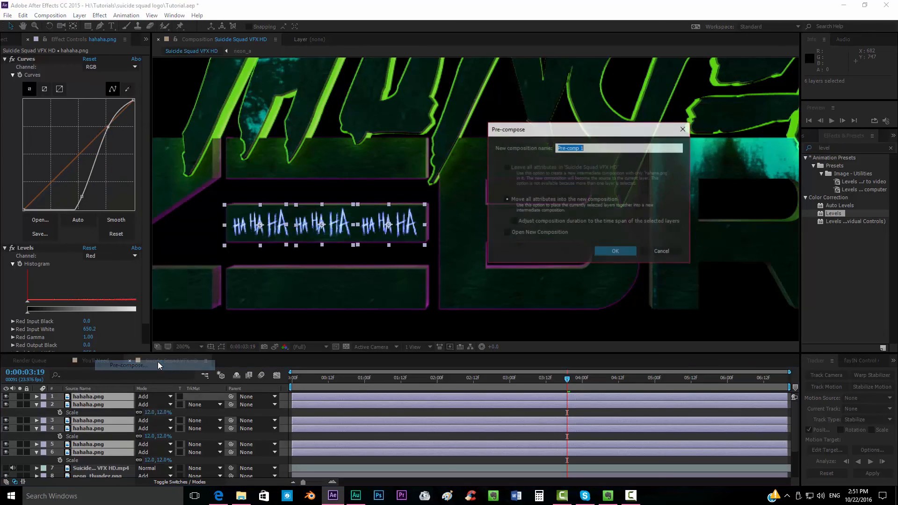
type("hahaha")
key("Return")
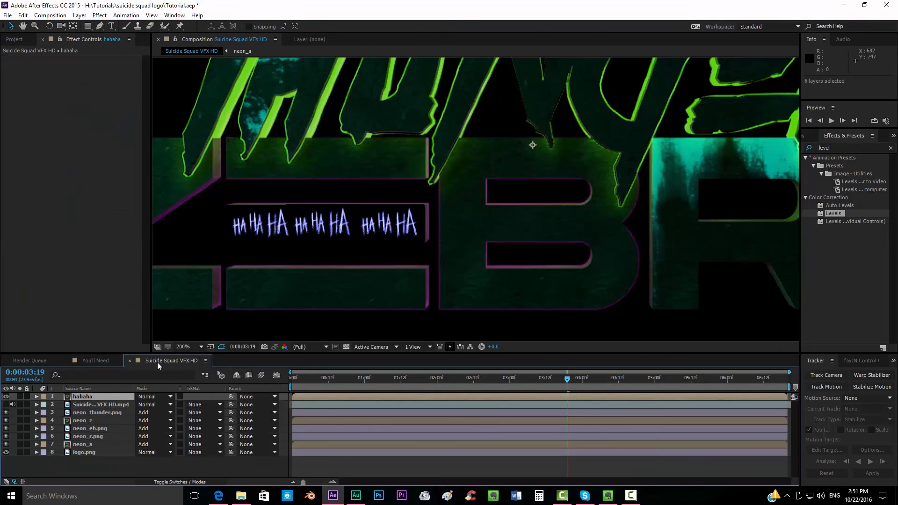
Show the layer switches and enable Collapse Transformations on the hahaha pre-comp so its Add blending applies.
left_click(175, 482)
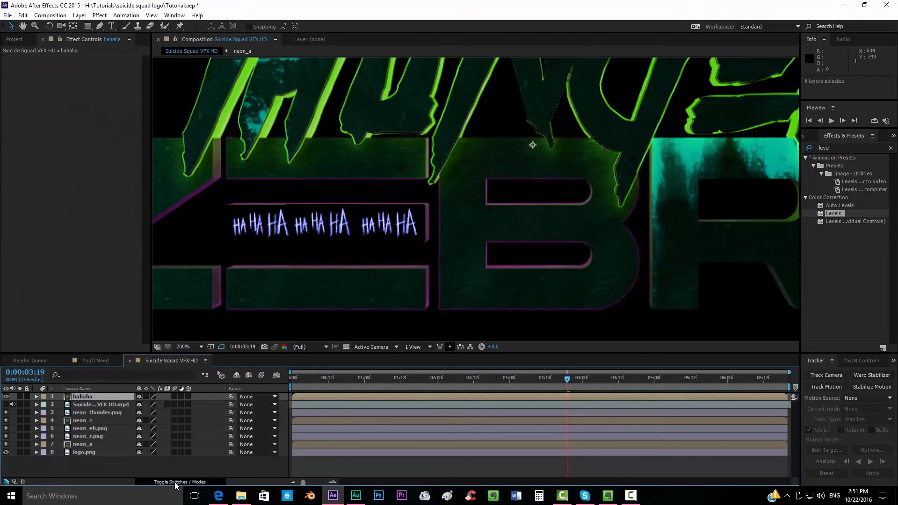
left_click(147, 396)
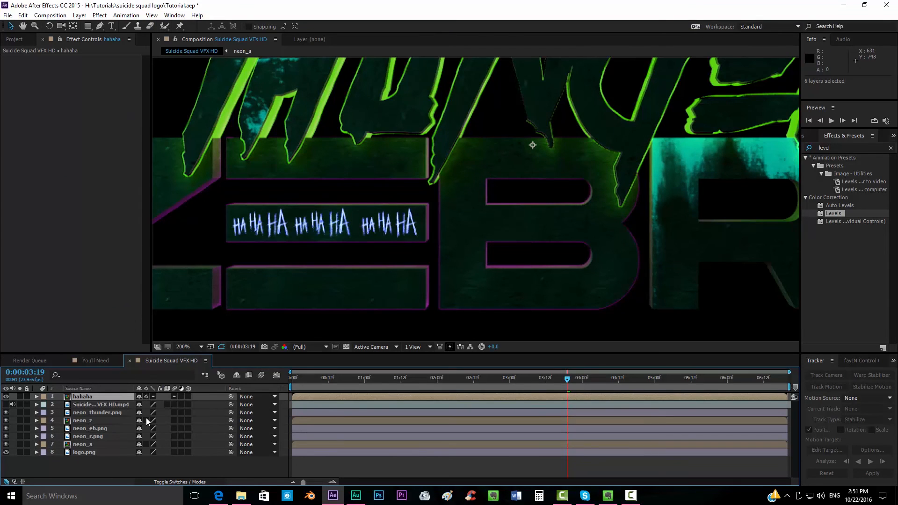
scroll(288, 275, "up", 2)
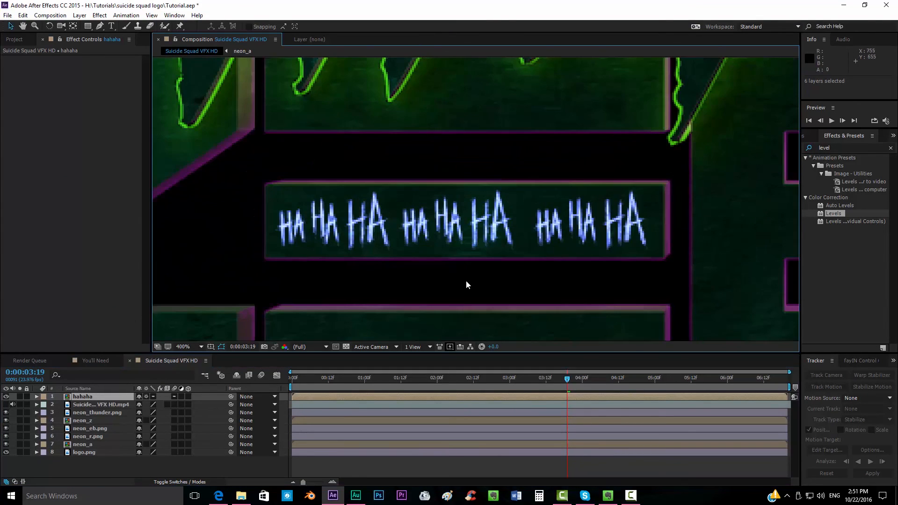
scroll(466, 282, "down", 4)
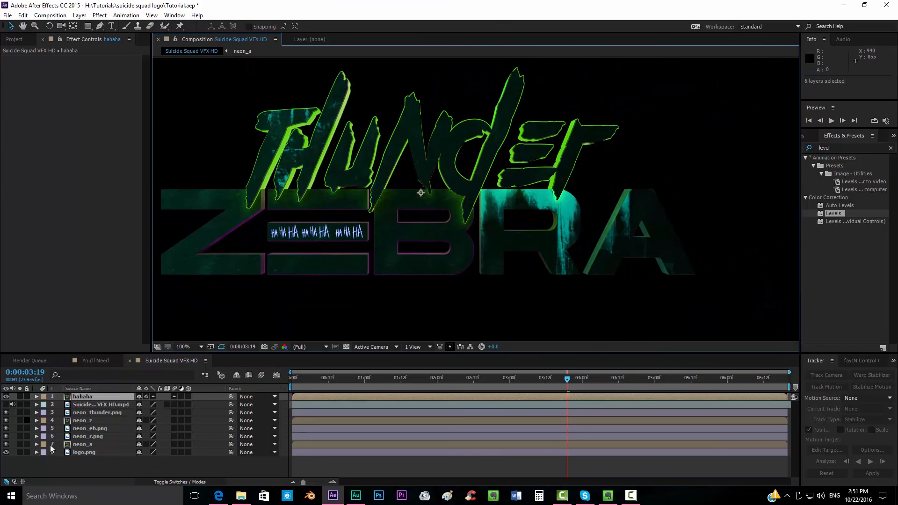
Move the hahaha layer below the Suicide Squad VFX HD.mp4 reference video and make the video visible.
left_click_drag(89, 400, 89, 409)
left_click(6, 397)
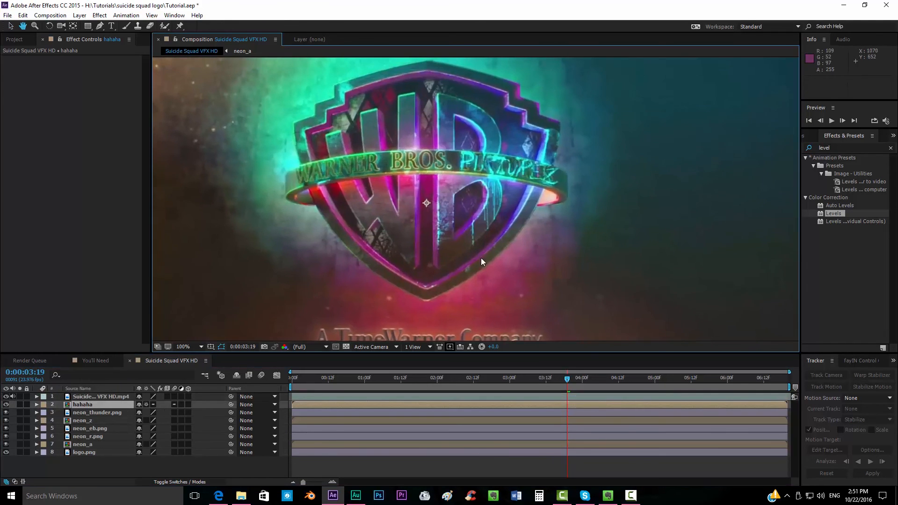
Trim the hahaha layer to run from 0:00:03:19 to 0:00:04:03, following the graffiti flicker in the reference video.
mouse_move(567, 379)
left_mouse_down()
mouse_move(556, 379)
mouse_move(566, 379)
left_mouse_up()
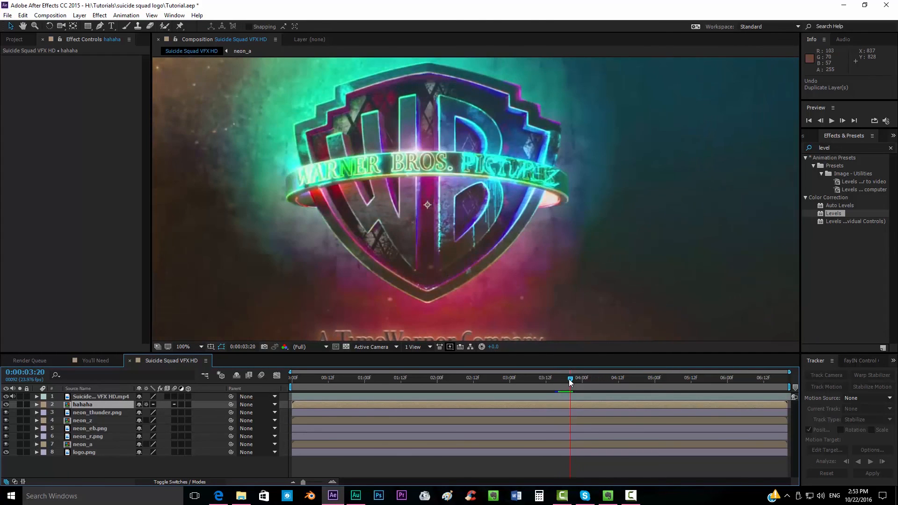
left_click_drag(569, 379, 565, 380)
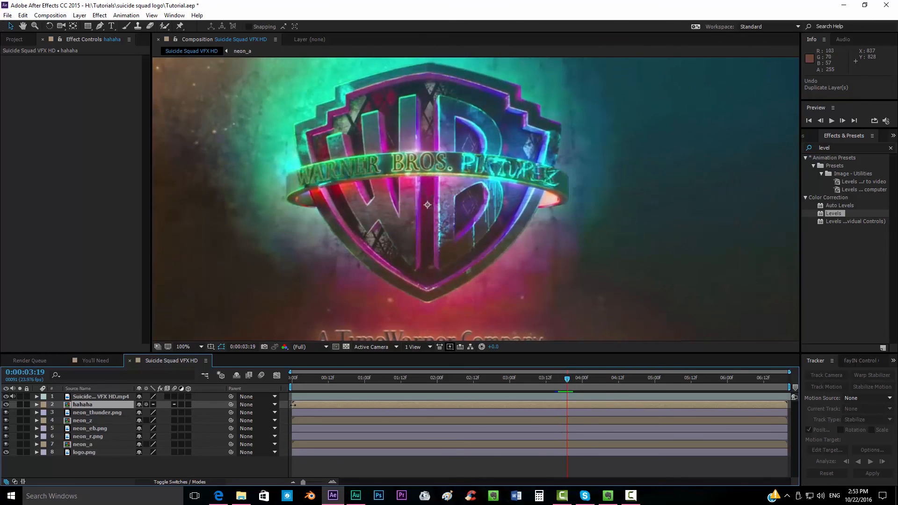
left_click_drag(293, 404, 543, 403)
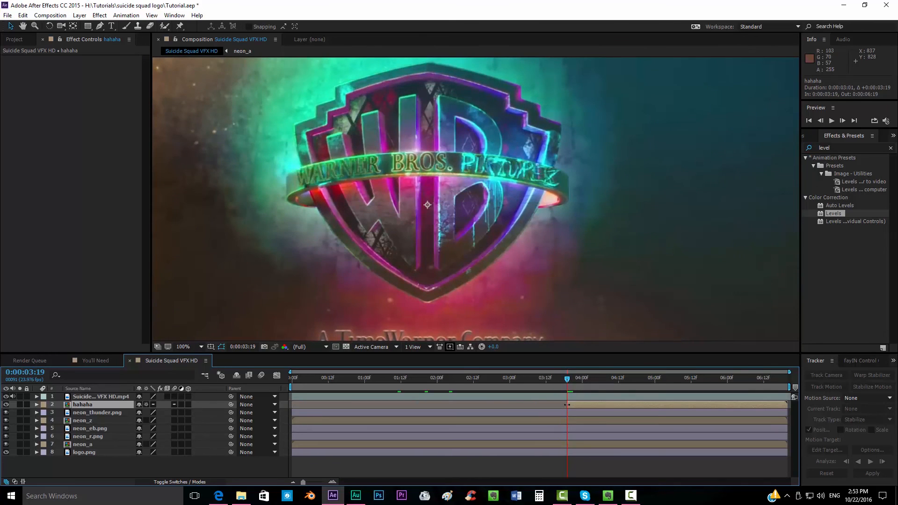
left_click_drag(572, 380, 596, 382)
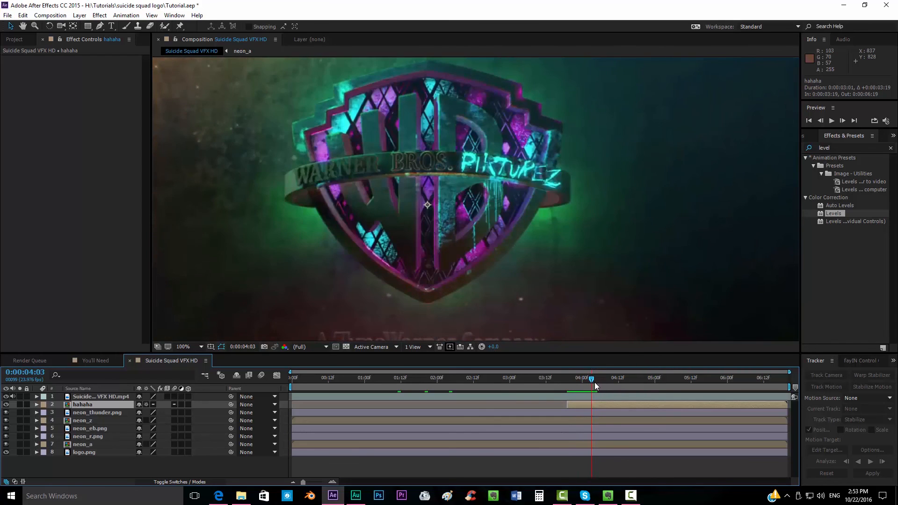
left_click_drag(759, 406, 610, 411)
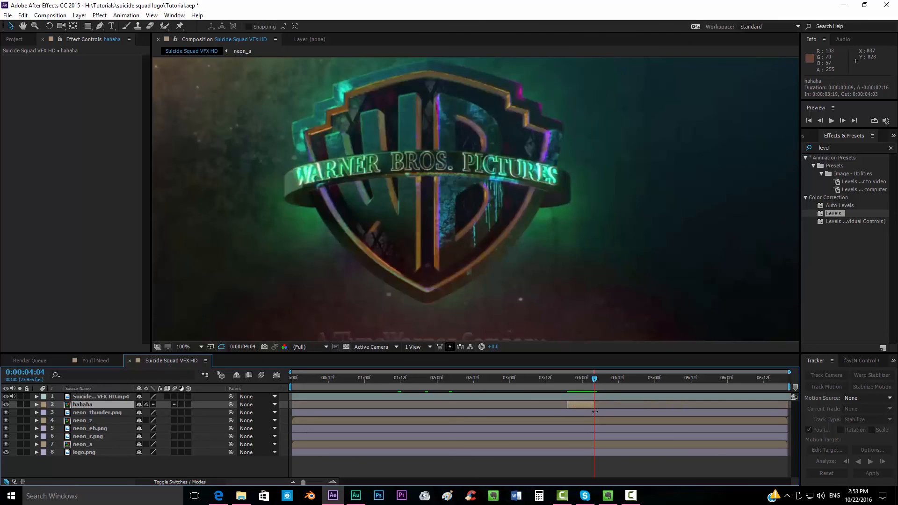
Hide the Suicide Squad VFX HD.mp4 reference video, fit the composition in the viewer and preview the logo animation from the start.
left_click(6, 397)
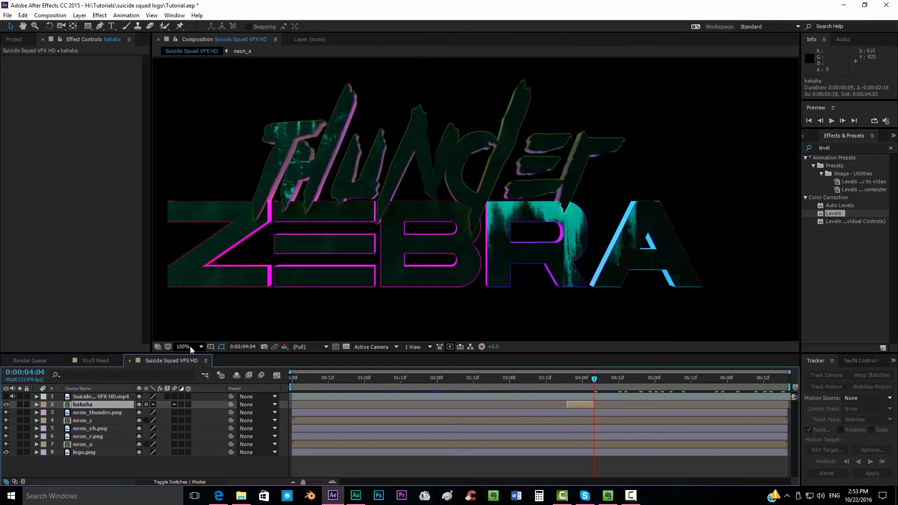
left_click(190, 347)
left_click(215, 179)
key("Home")
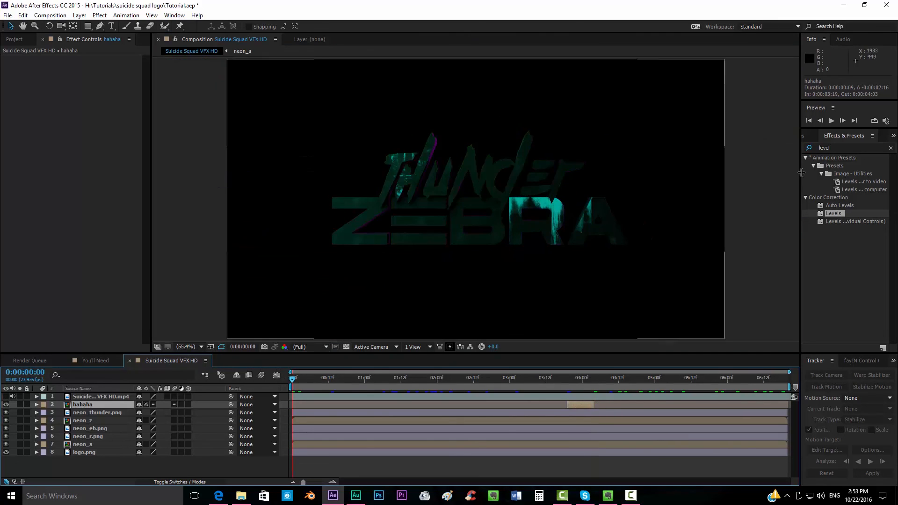
left_click(832, 120)
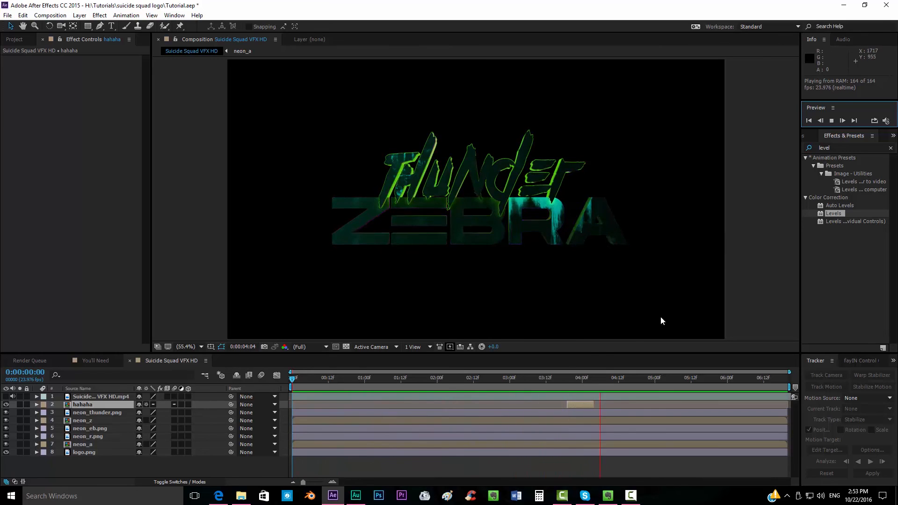
left_click(559, 379)
left_click(453, 379)
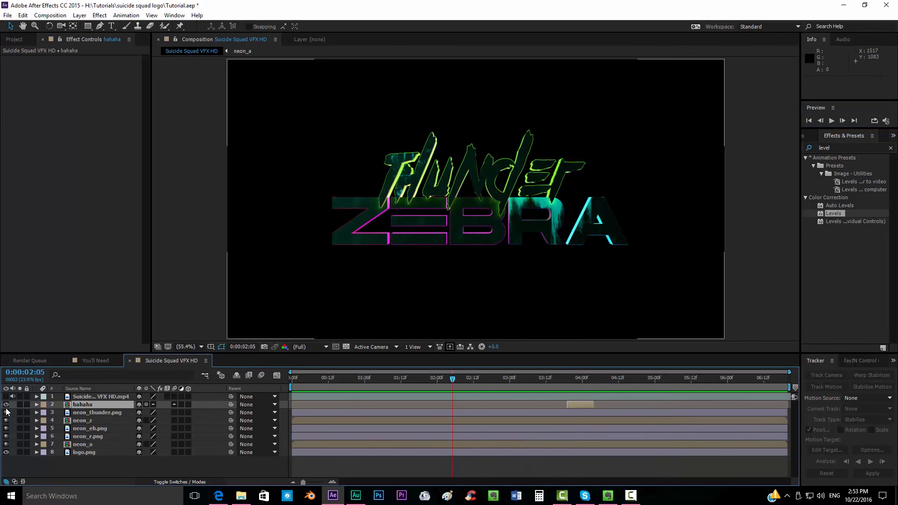
Show the reference video again and scrub through it to examine how the glow around the logo, the background and the tagline change with the flicker.
left_click_drag(404, 383, 474, 379)
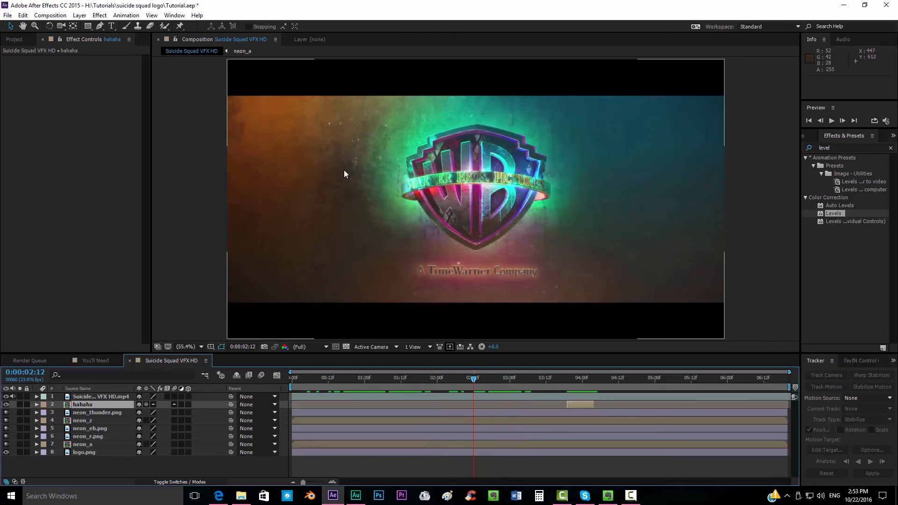
left_click_drag(482, 377, 559, 378)
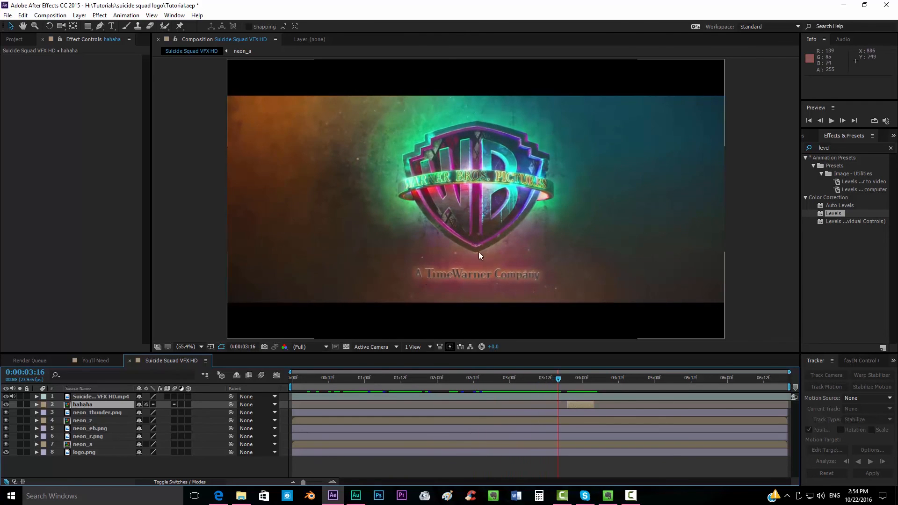
scroll(515, 250, "up", 2)
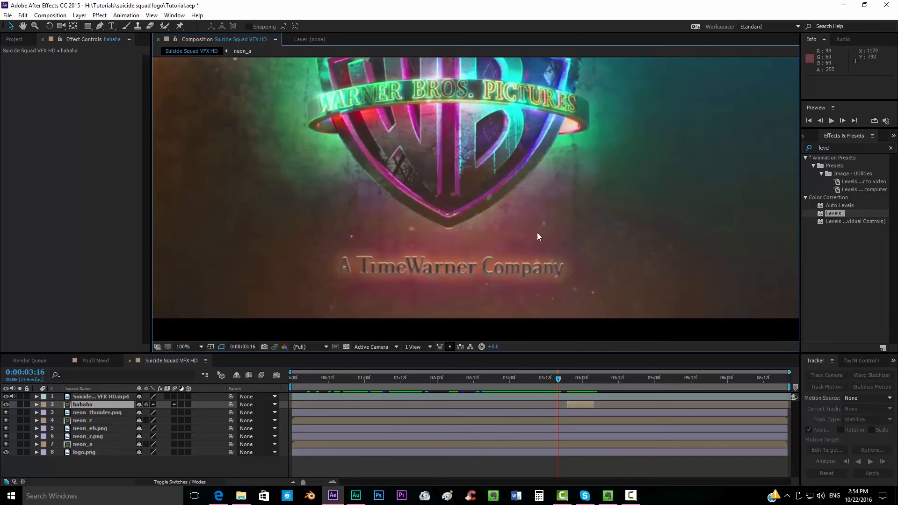
left_click(187, 347)
left_click(196, 179)
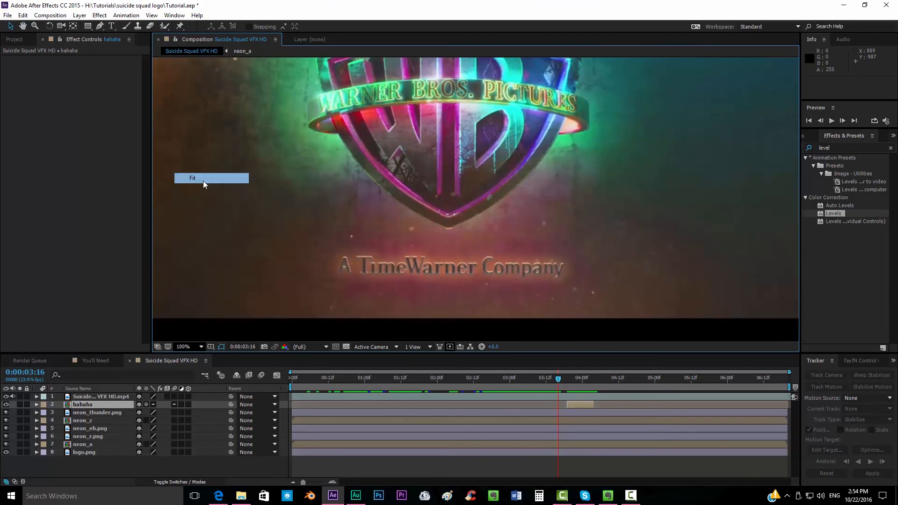
left_click_drag(555, 381, 588, 380)
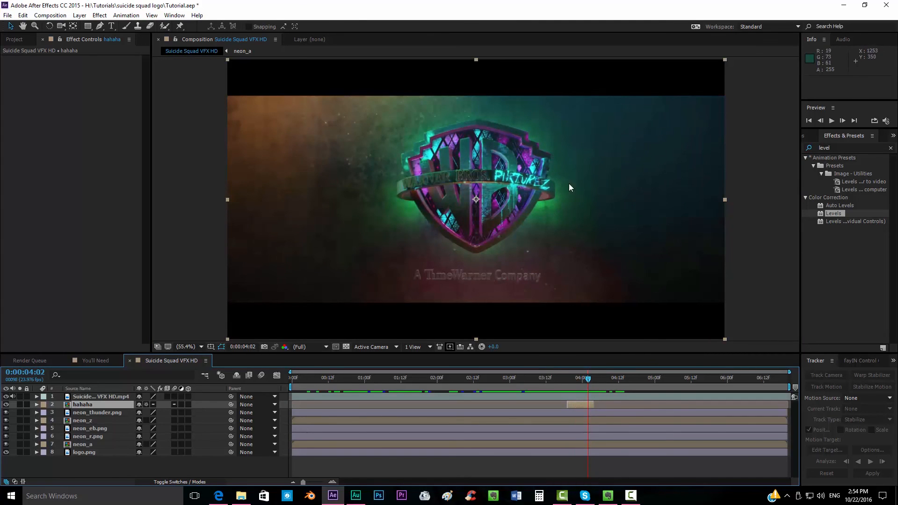
left_click_drag(593, 379, 625, 386)
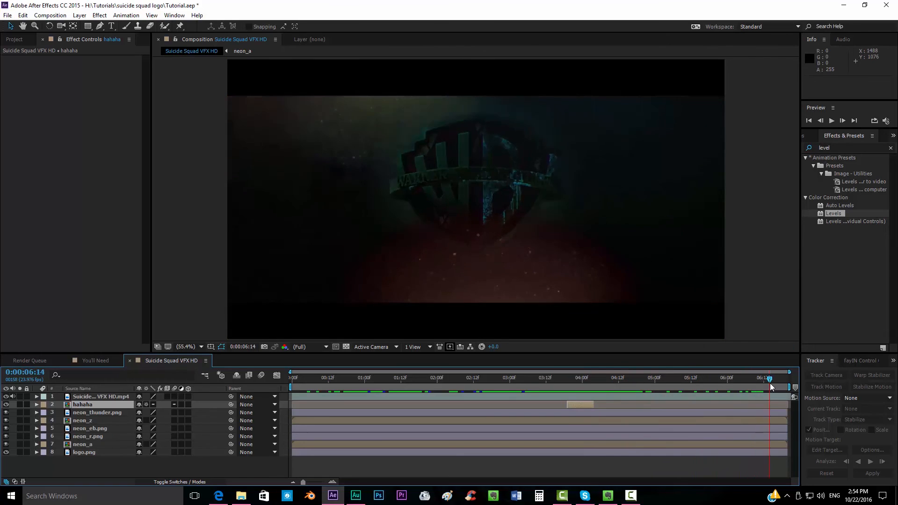
key("space")
left_click_drag(584, 394, 729, 386)
left_click_drag(729, 386, 691, 385)
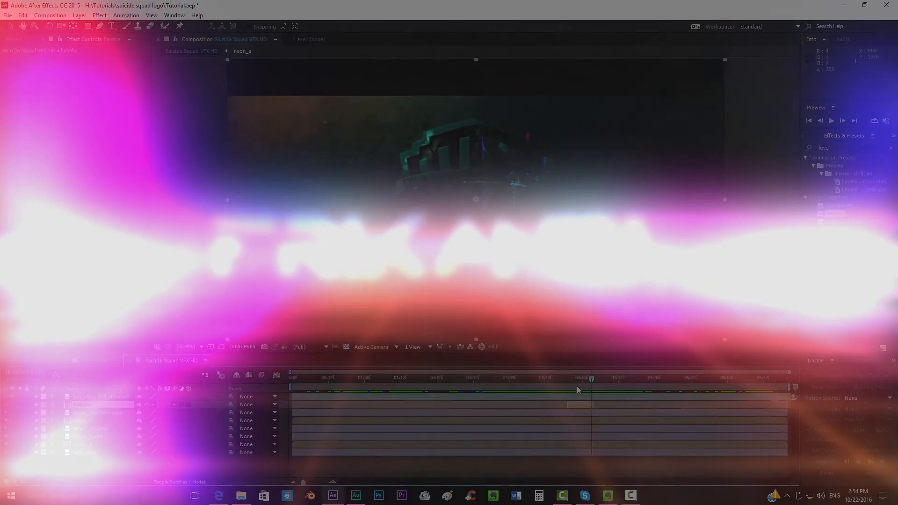